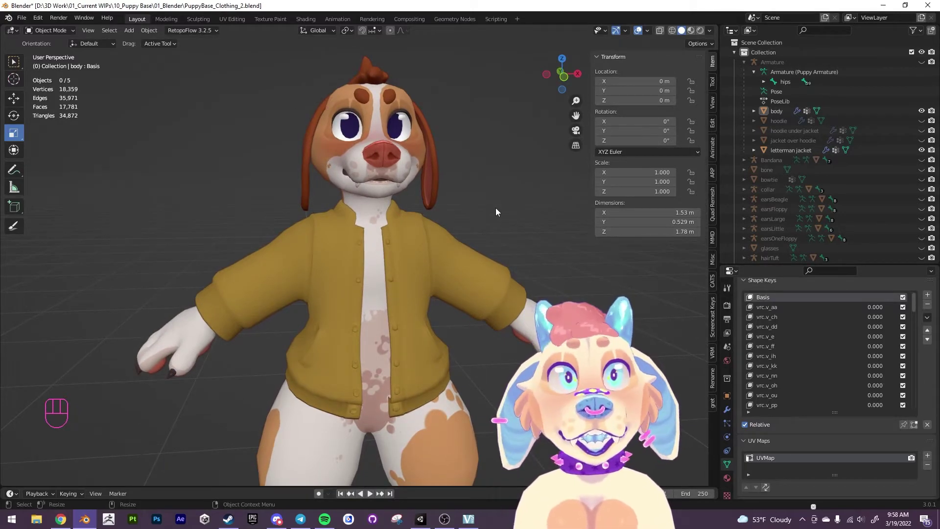
Hide the letterman jacket and open the body mesh in Edit Mode
mouse_move(507, 205)
alt+middle_down()
mouse_move(489, 221)
mouse_move(518, 190)
mouse_move(500, 226)
mouse_move(528, 206)
mouse_move(632, 197)
mouse_move(257, 203)
mouse_move(504, 206)
alt+middle_up()
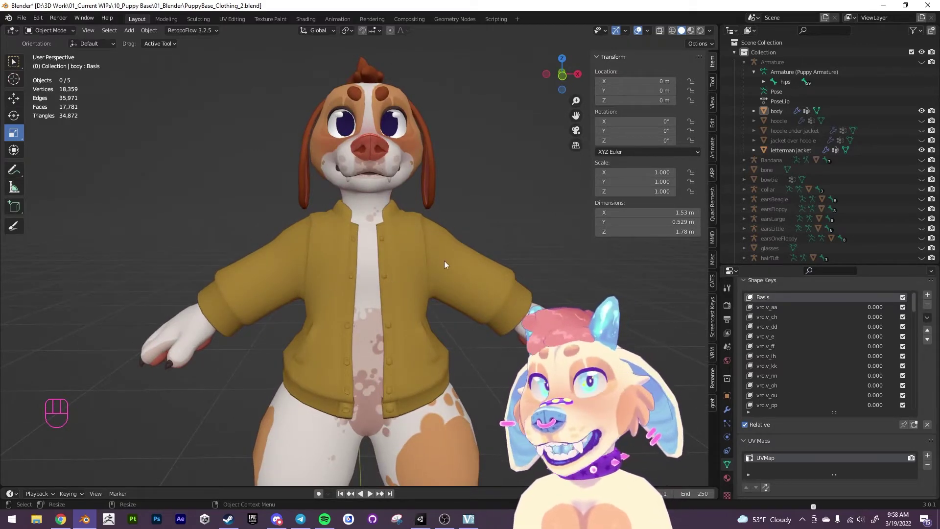
click(922, 149)
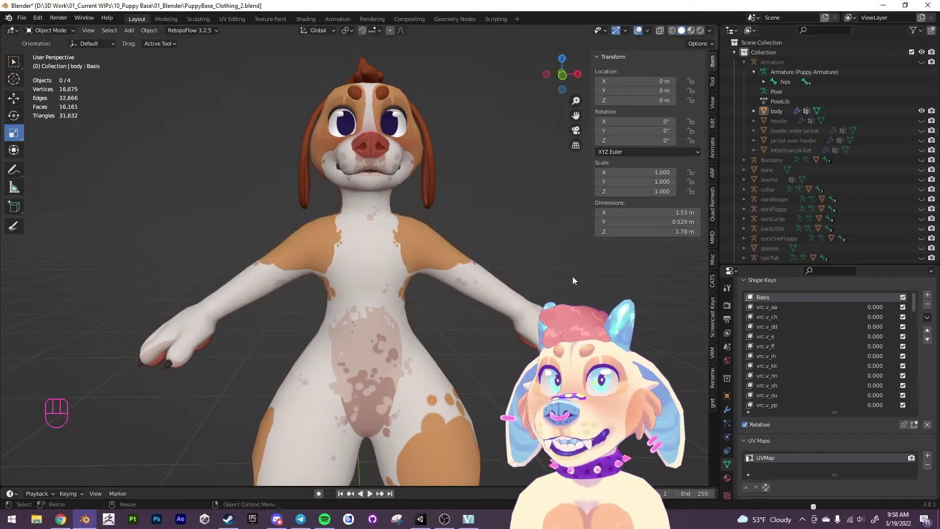
click(387, 258)
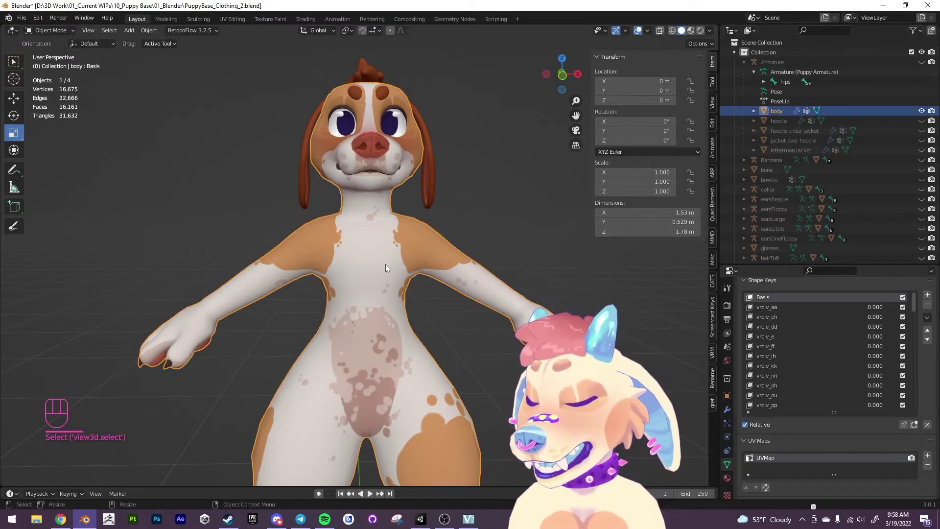
key(Tab)
alt+drag(550, 238, 544, 238)
scroll(378, 248, up, 2)
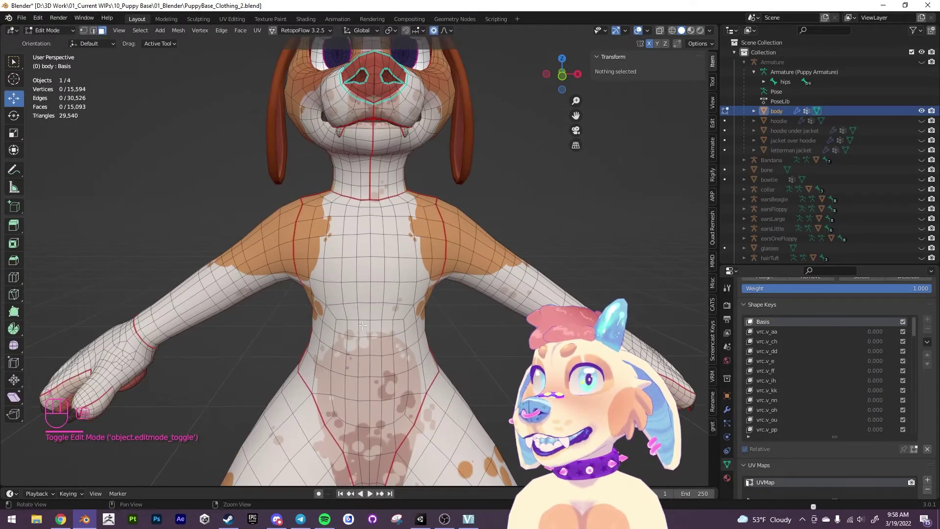
Select the neighbouring face loops around the character's left upper arm and shoulder, plus one face beside the shoulder seam
alt+middle_drag(378, 247, 361, 211)
scroll(372, 217, down, 1)
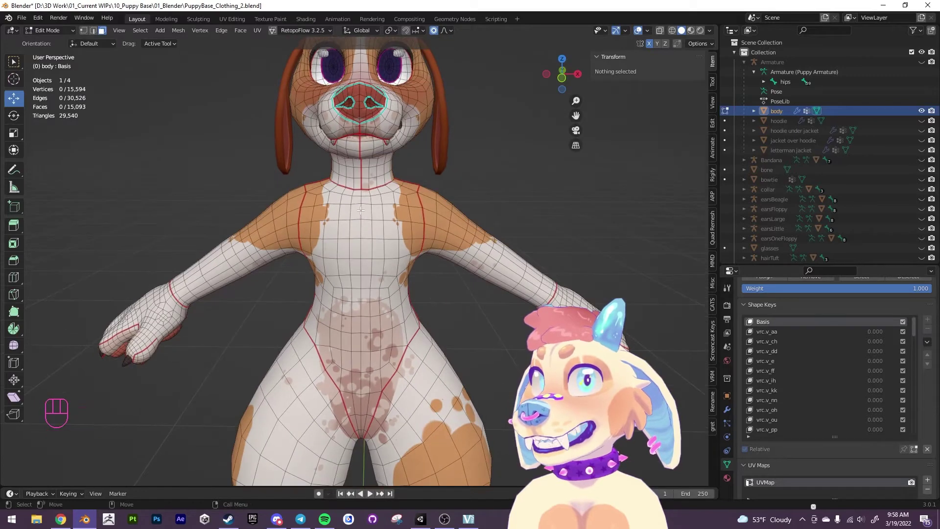
alt+click(457, 230)
alt+shift+click(443, 221)
alt+shift+click(432, 212)
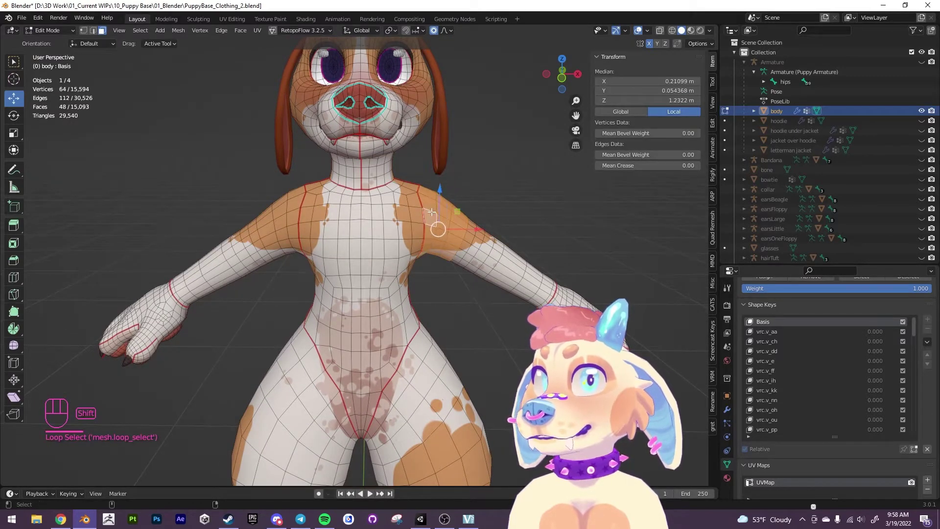
shift+double_click(417, 218)
key(ctrl+z)
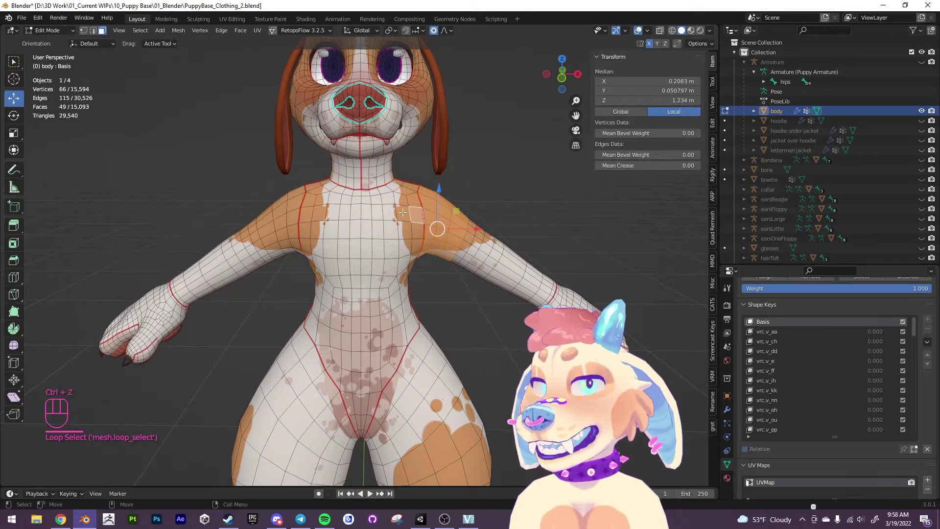
Grow the face selection six steps from the shoulder across the torso and shrink it back three steps
key(Up)
key(Up)
key(Up)
key(Up)
key(Up)
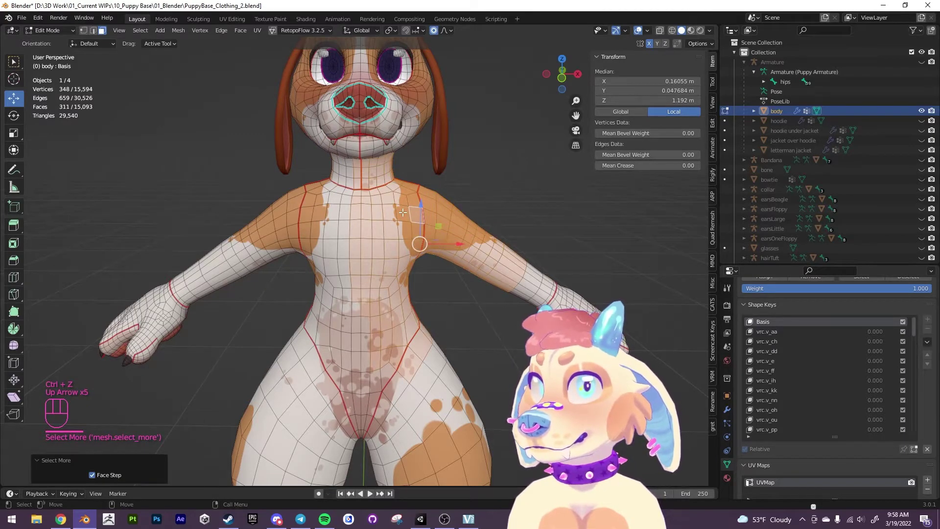
key(Up)
key(Down)
key(Down)
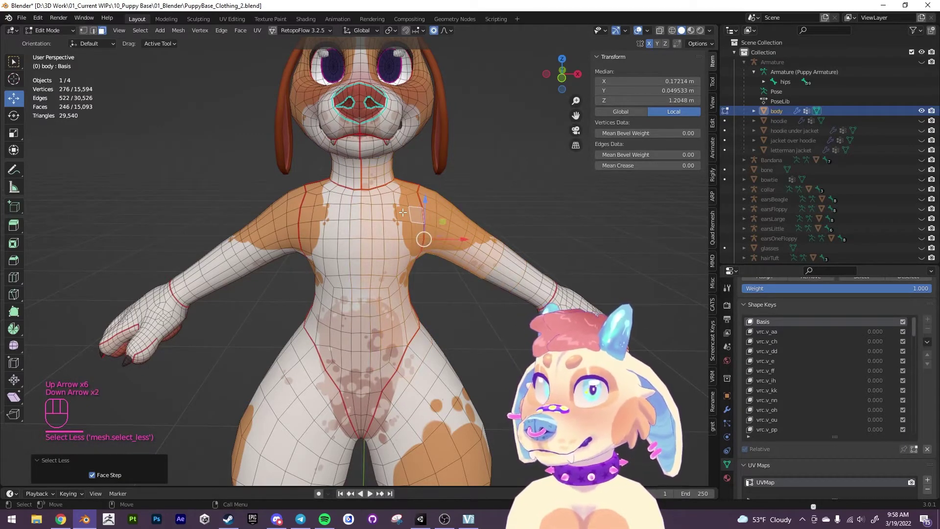
alt+drag(402, 212, 404, 249)
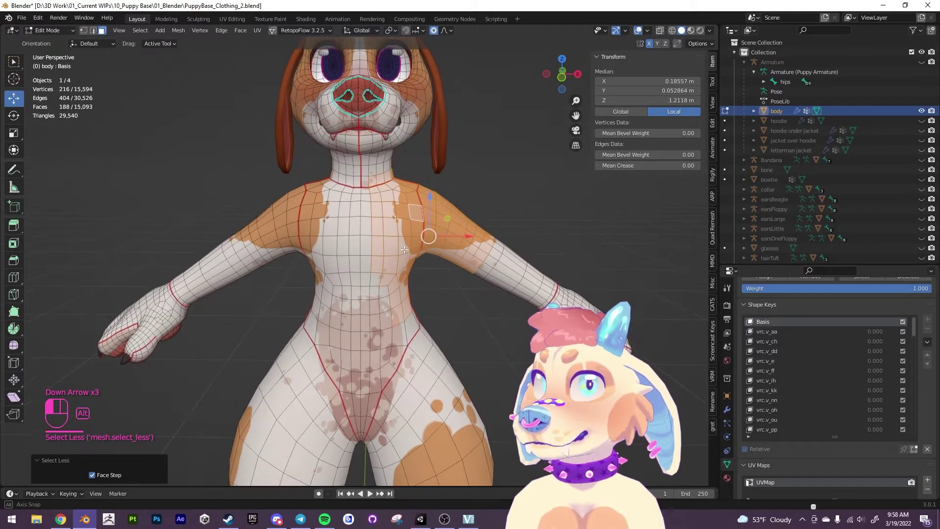
Extend the selection over the chest and upper belly to the body's centre line and adjust the short-sleeve loops on the upper arm
shift+click(366, 196)
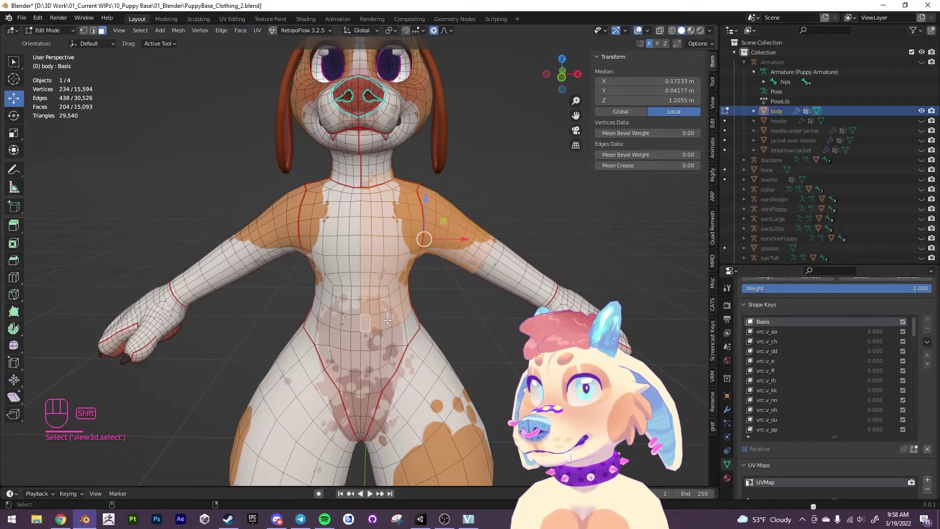
middle_drag(472, 323, 484, 252)
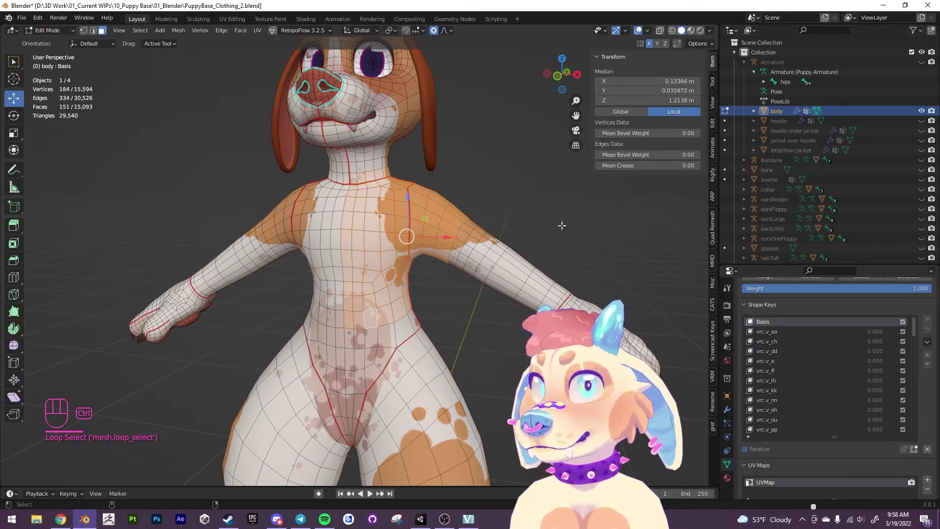
shift+double_click(467, 233)
Clean up the selected faces on the back and deselect the ring around the neck, forming one half of a T-shirt
alt+drag(546, 228, 418, 222)
middle_drag(419, 222, 350, 236)
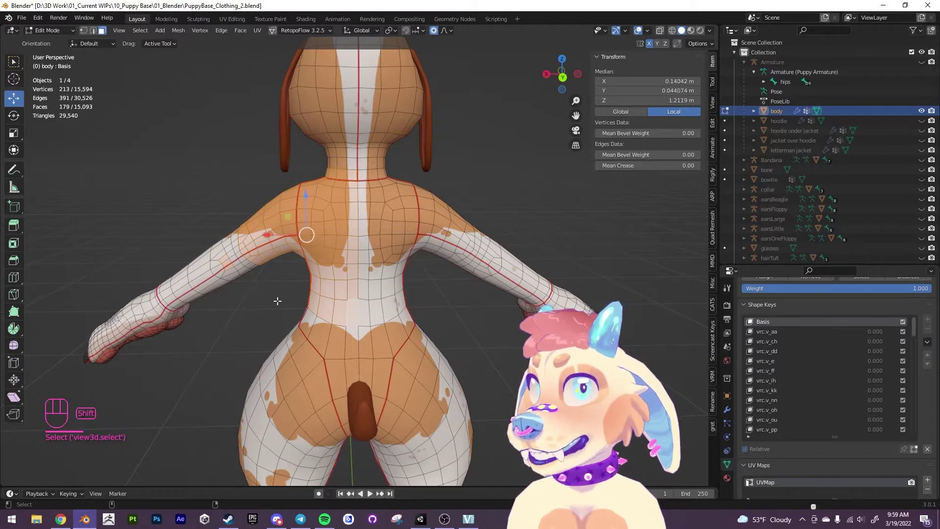
middle_drag(277, 301, 239, 262)
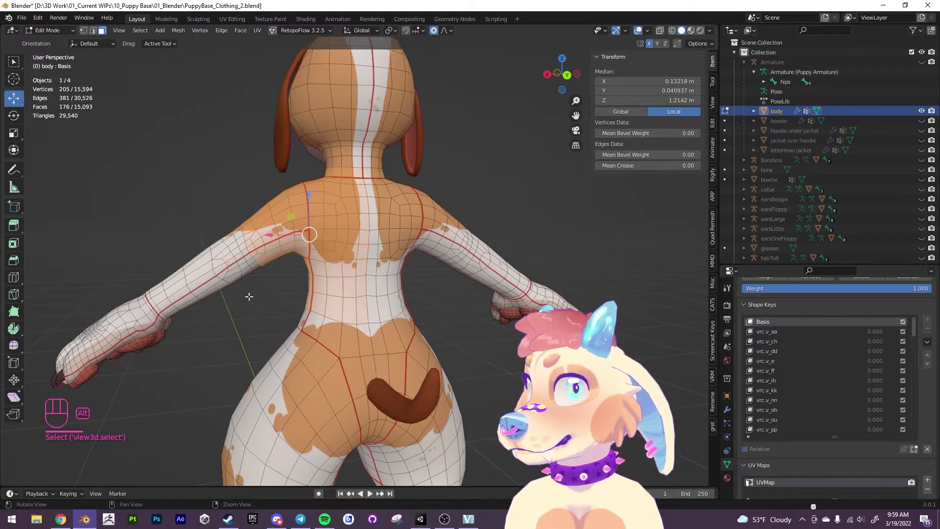
middle_drag(249, 297, 393, 236)
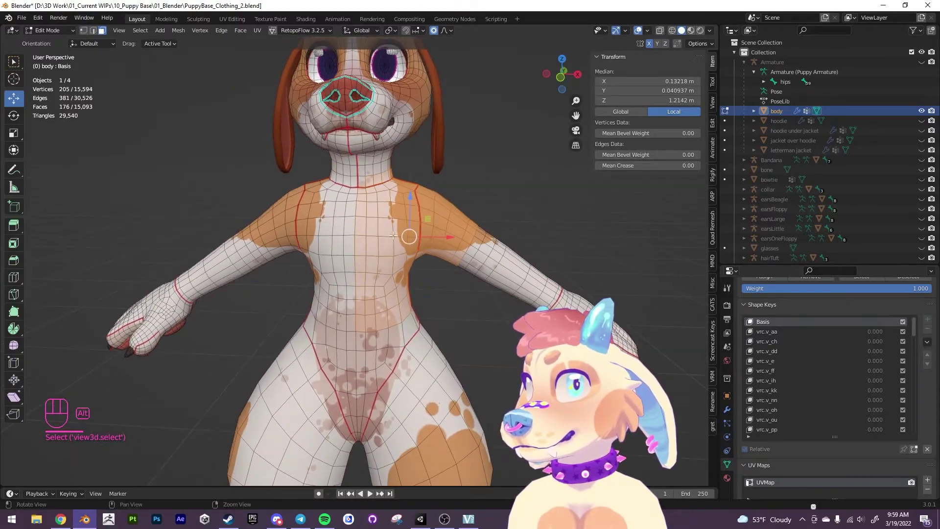
ctrl+double_click(368, 180)
alt+drag(491, 200, 505, 192)
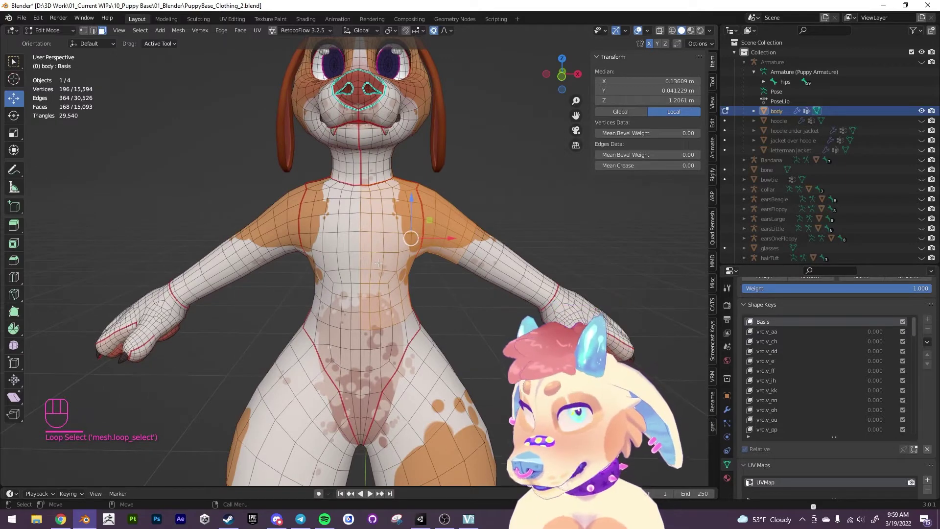
Duplicate the selected half-shirt faces in place, separate them into their own object and return to Object Mode
key(ctrl+d)
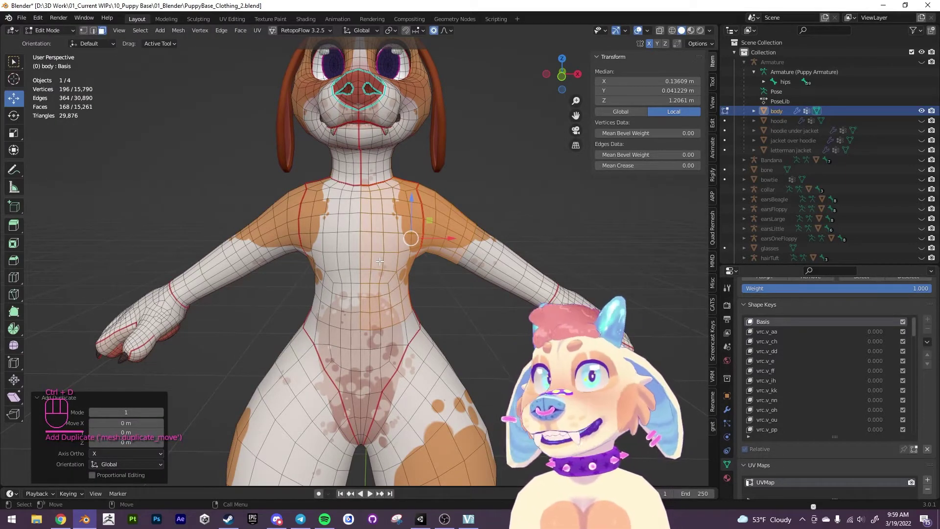
right_click(379, 263)
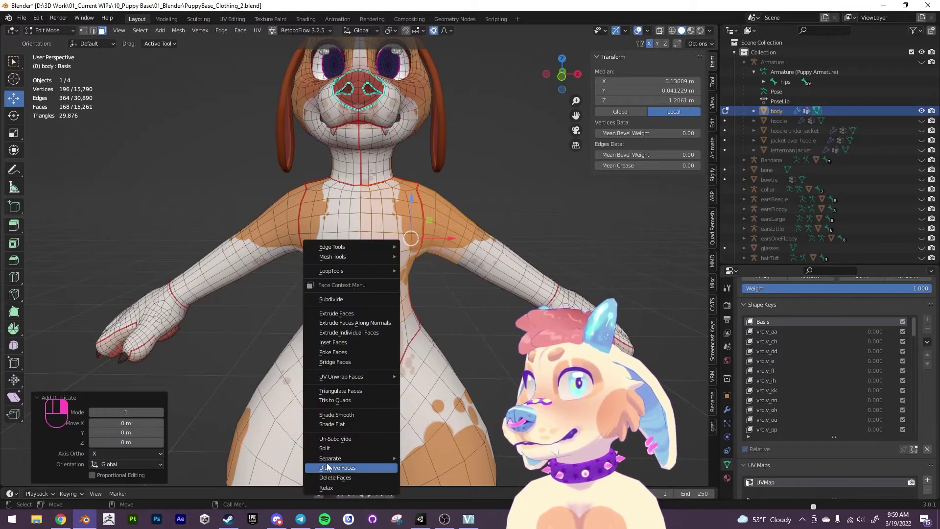
mouse_move(336, 462)
click(415, 458)
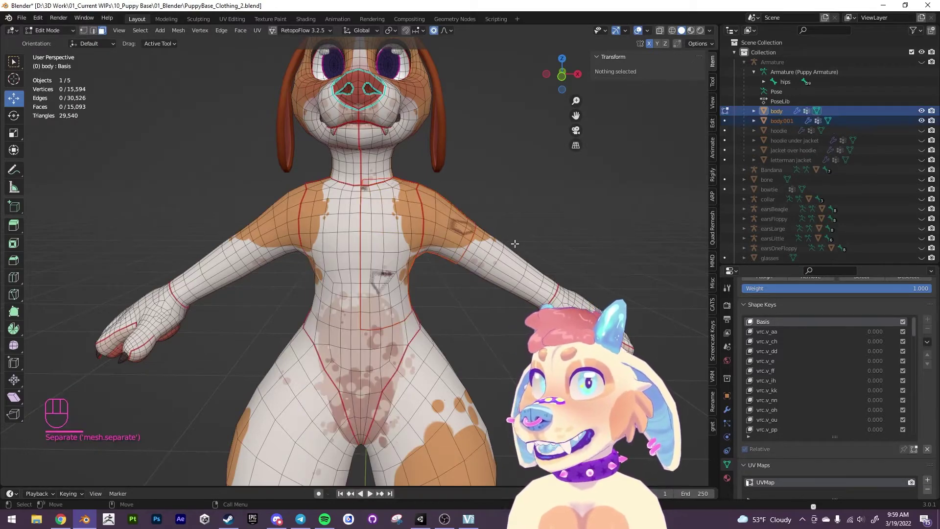
key(Tab)
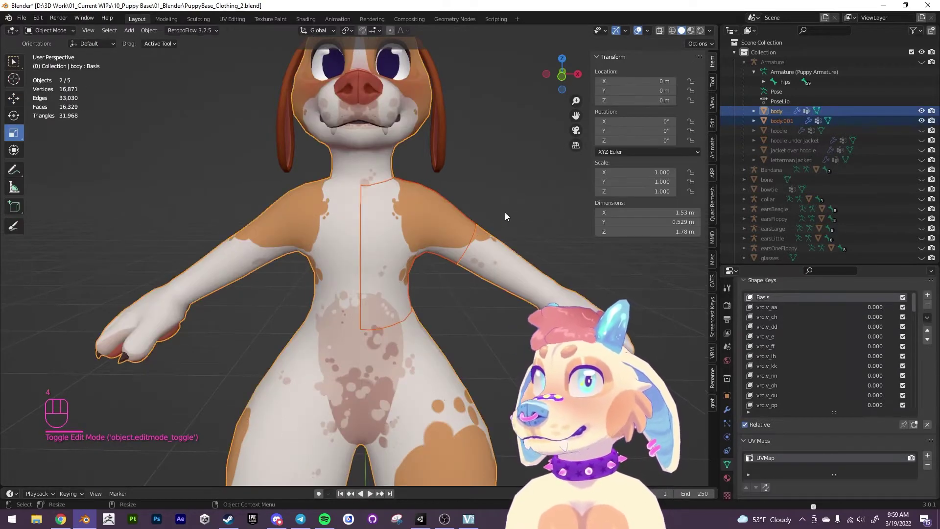
Select the separated half-shirt mesh and unlink the Body_Base_color image from the Base Color of its Body material
click(434, 226)
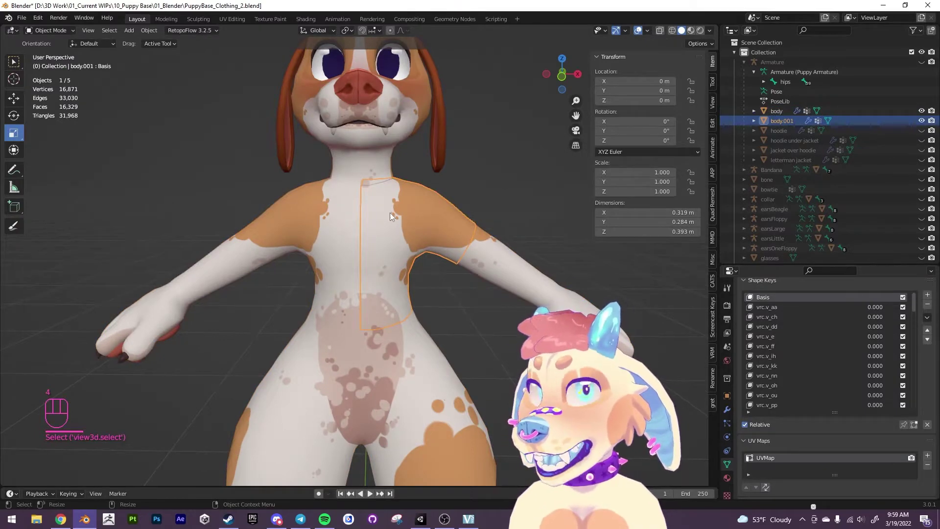
key(Tab)
key(3)
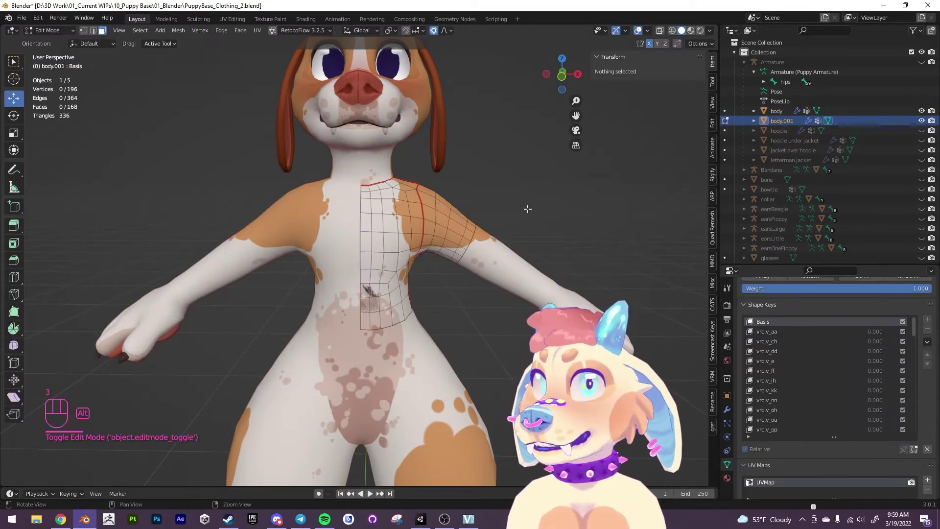
click(728, 478)
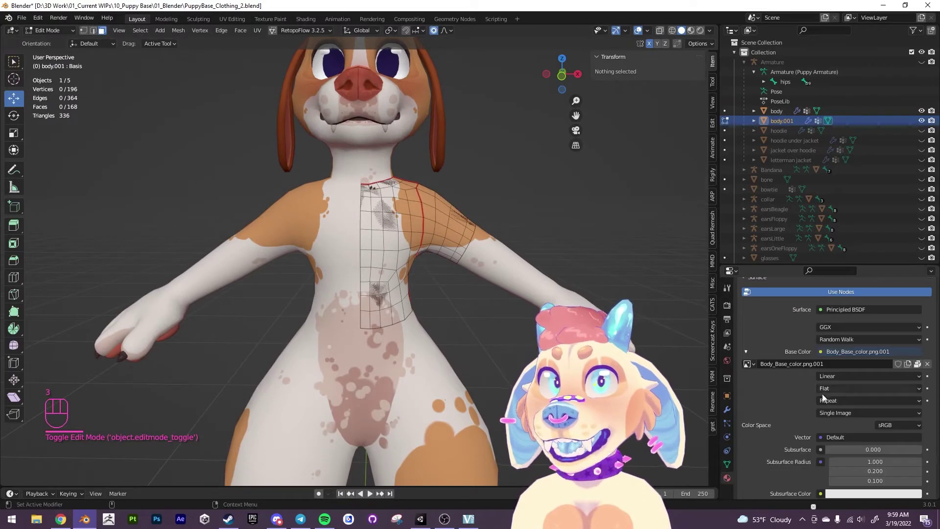
click(927, 384)
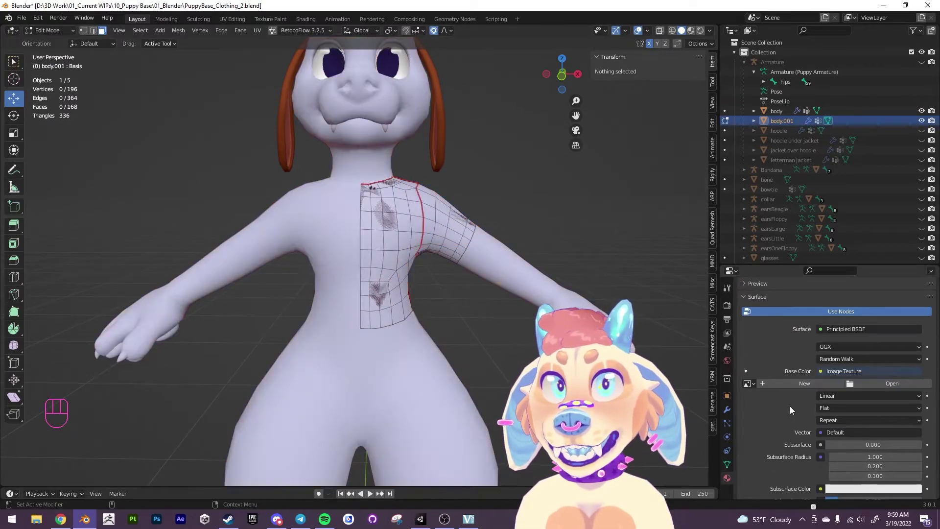
key(ctrl+z)
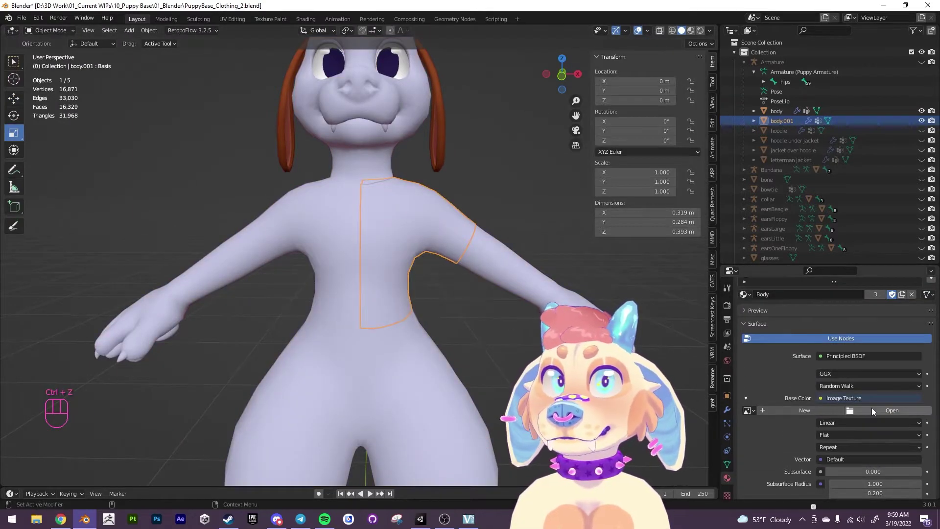
Remove all the inherited material slots from the half-shirt object, including Neck Fluff, Expressions, Tears, Eye and Body
ctrl+middle_drag(599, 392, 599, 411)
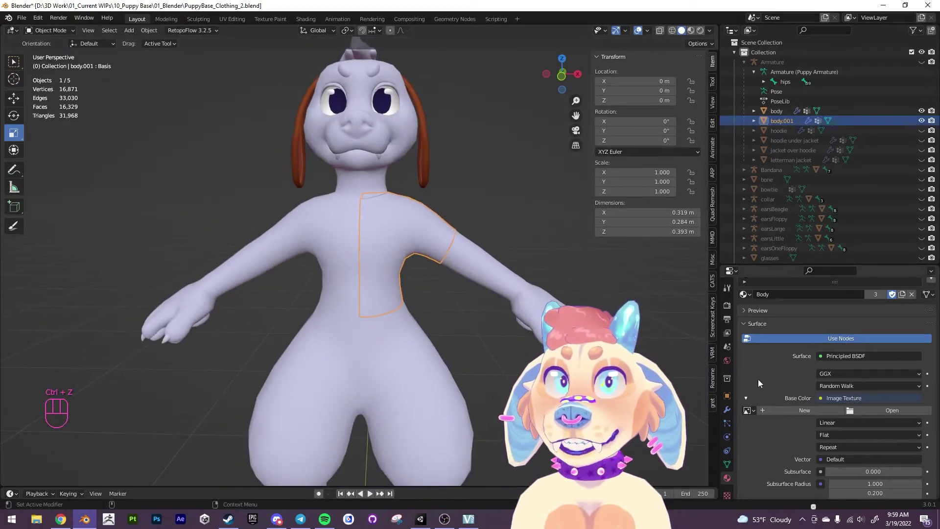
scroll(758, 379, up, 3)
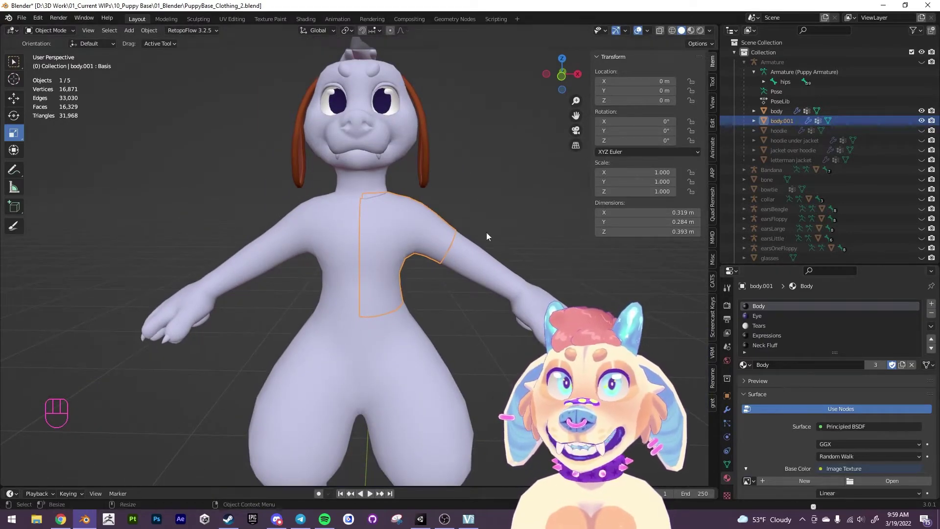
scroll(763, 416, down, 4)
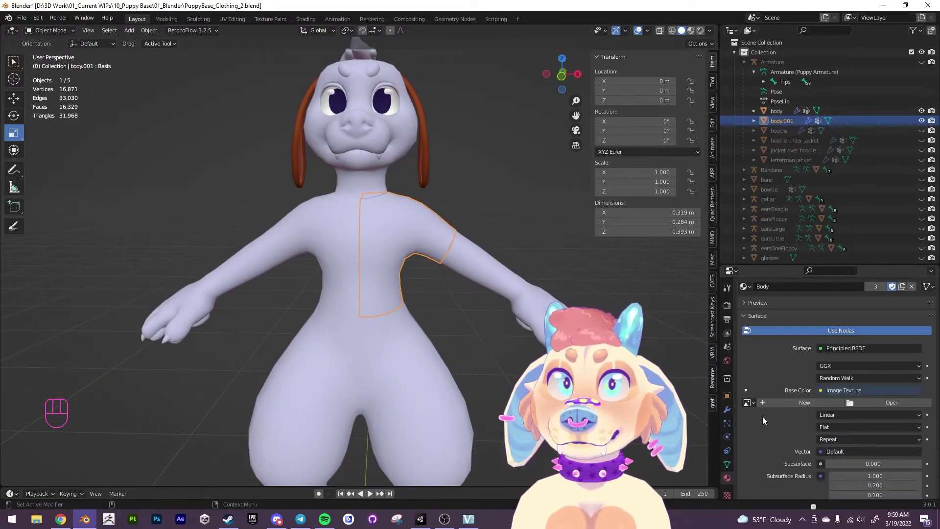
scroll(762, 416, up, 4)
click(826, 345)
click(932, 314)
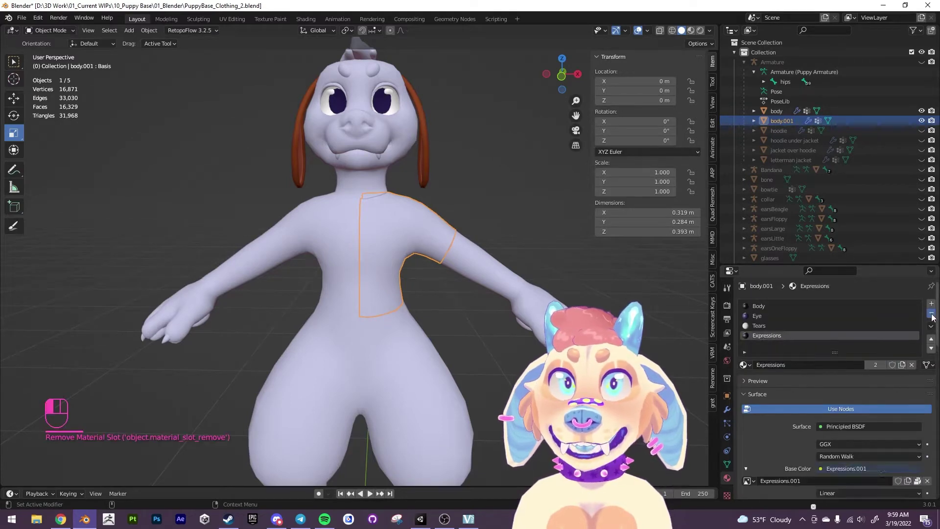
click(932, 313)
click(932, 313)
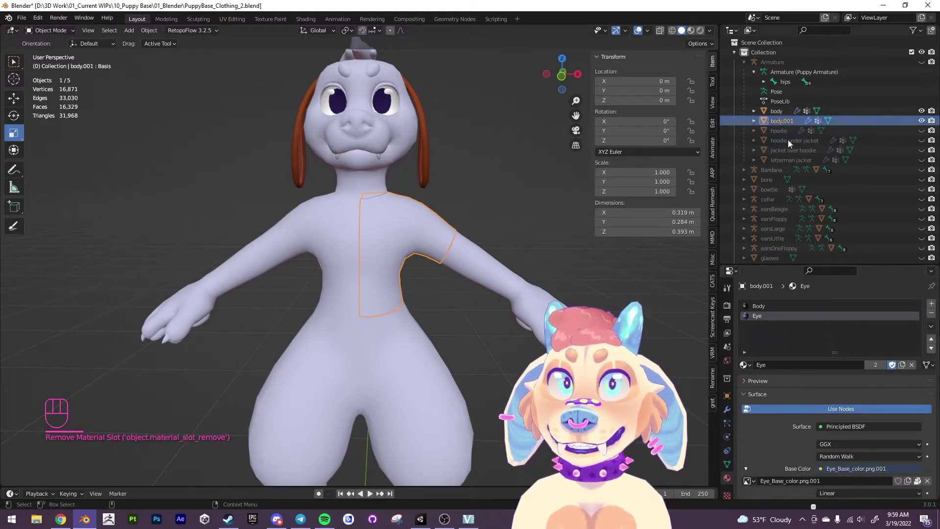
click(932, 313)
click(931, 314)
Create a new material for the half-shirt object and name it TShirt
click(745, 364)
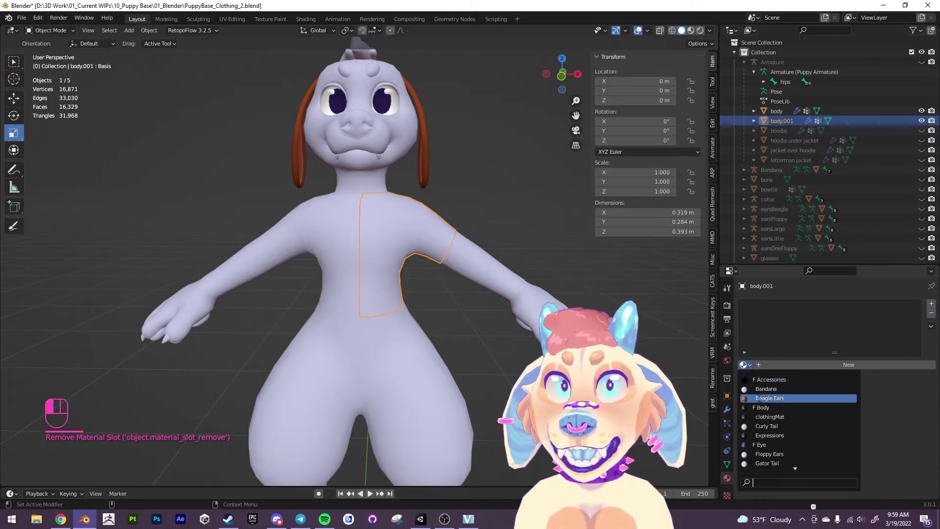
click(765, 365)
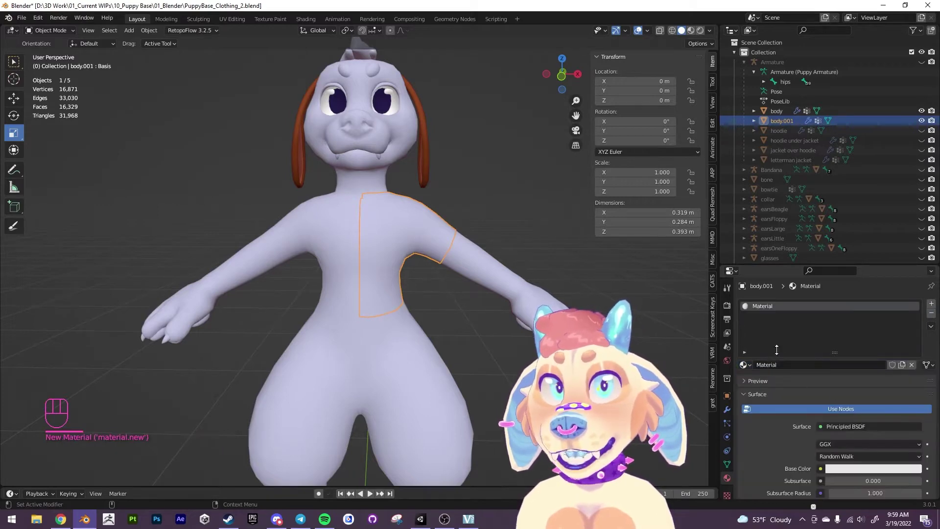
double_click(778, 365)
text(TShirt)
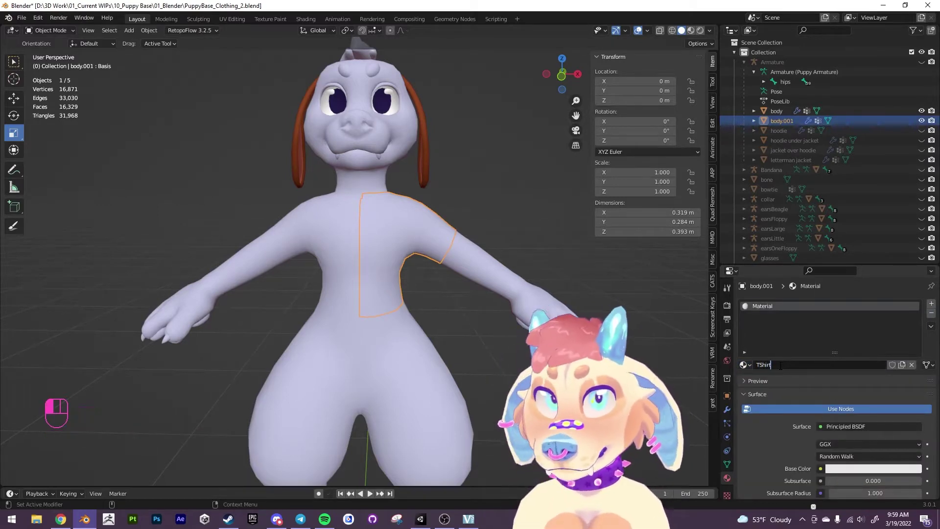
key(Return)
Brighten the TShirt material's viewport display color to near white, with a value of about 0.94
scroll(788, 438, down, 15)
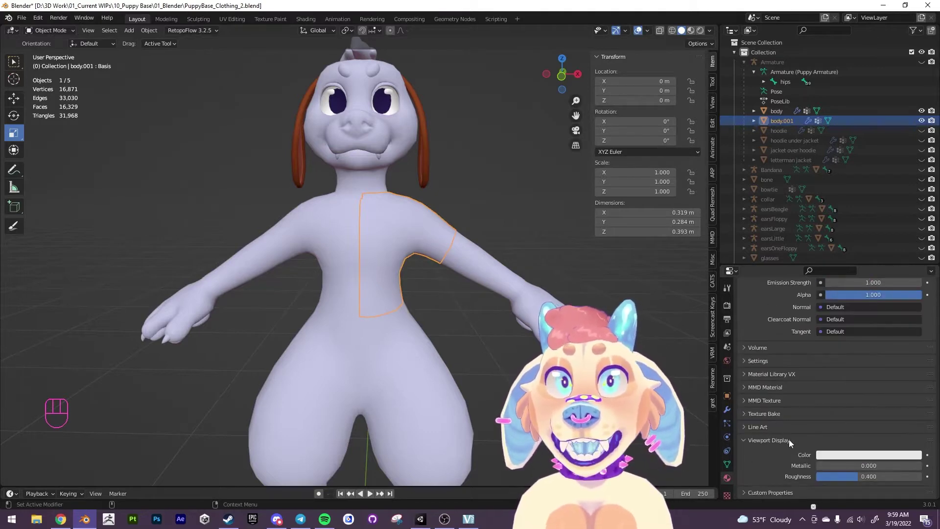
click(869, 454)
drag(914, 322, 914, 316)
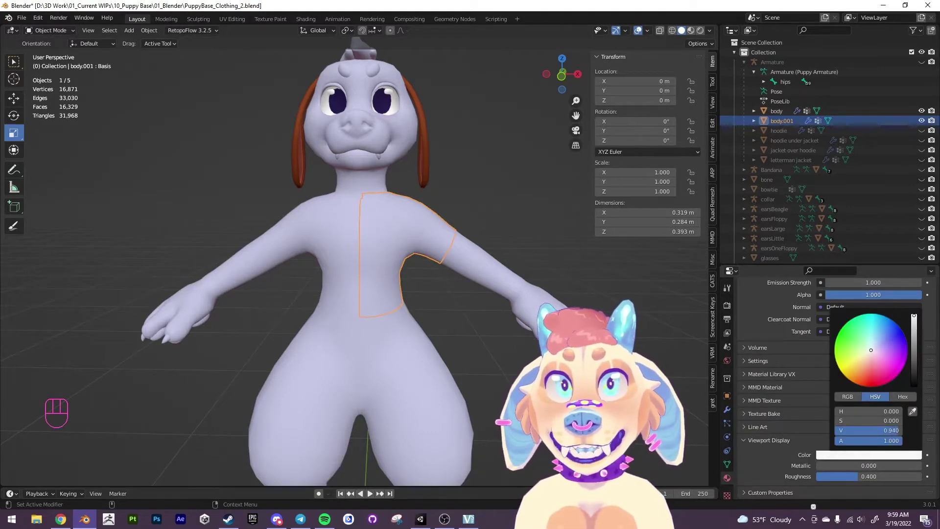
Select the full body mesh and relink the Body_Base_color.png.001 image to its material's Base Color
click(521, 292)
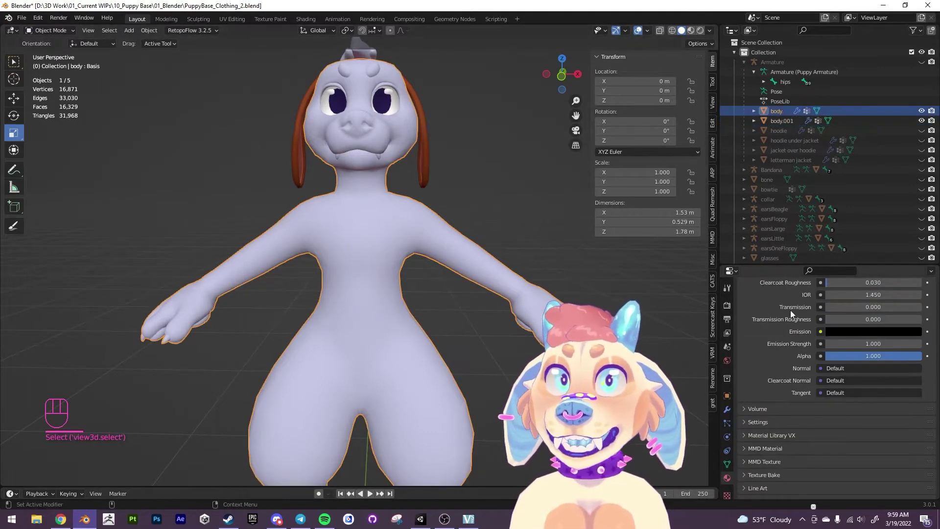
scroll(815, 427, up, 3)
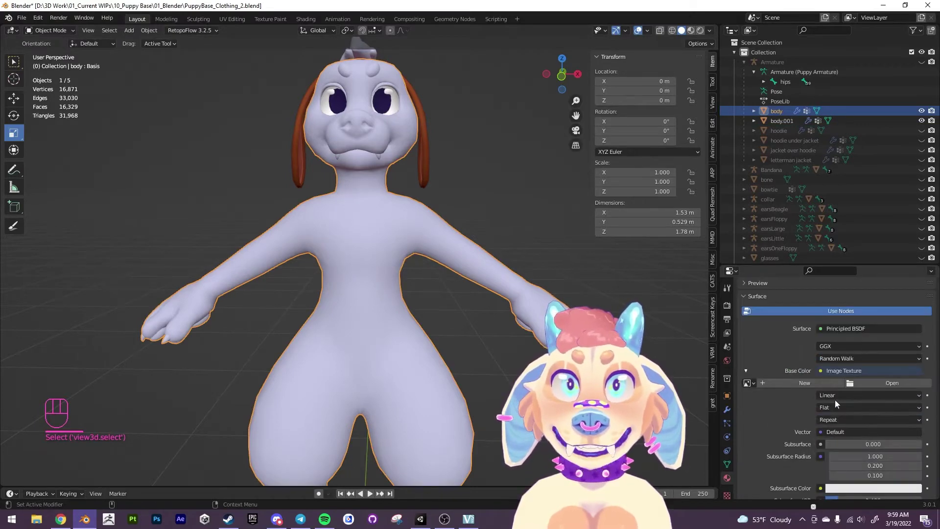
click(750, 384)
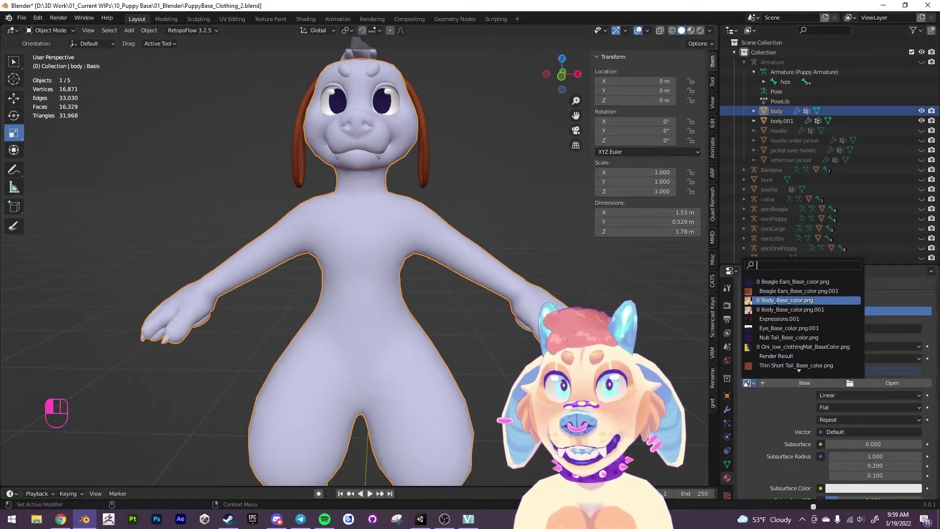
click(774, 303)
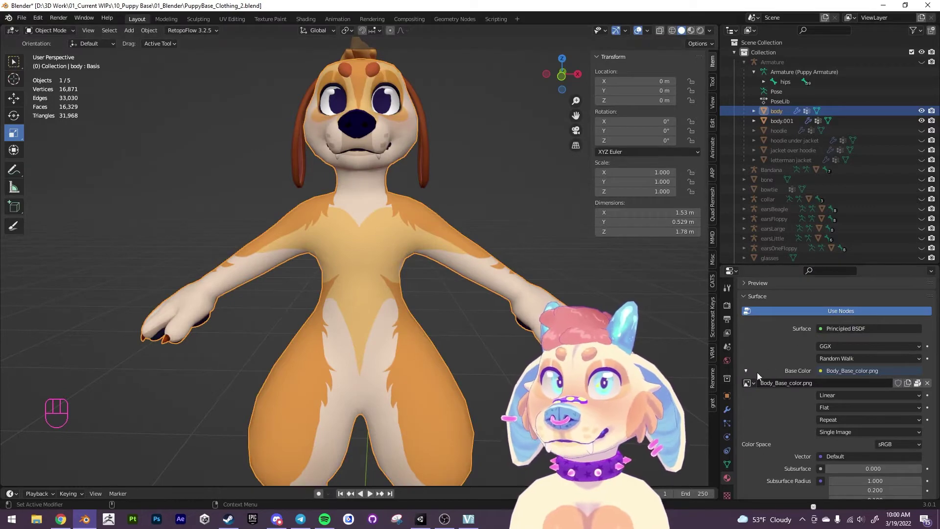
click(749, 383)
scroll(774, 363, down, 1)
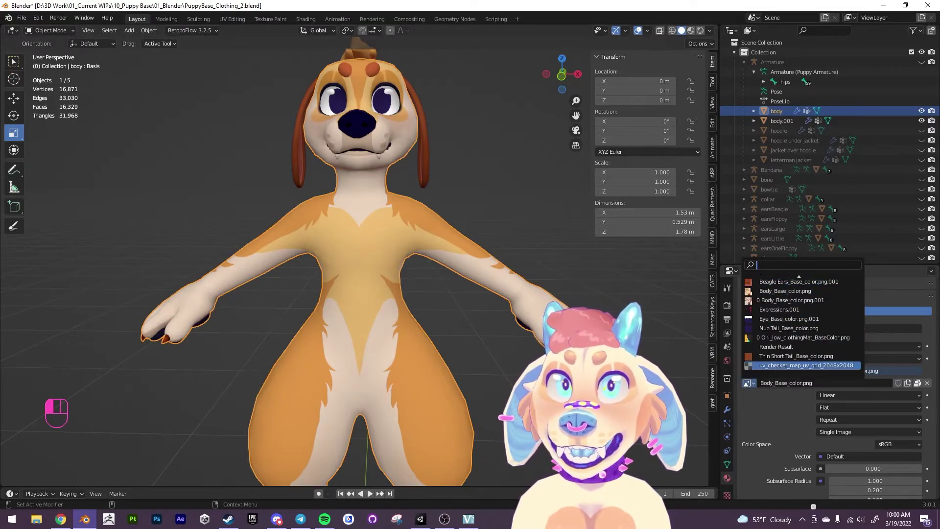
click(769, 301)
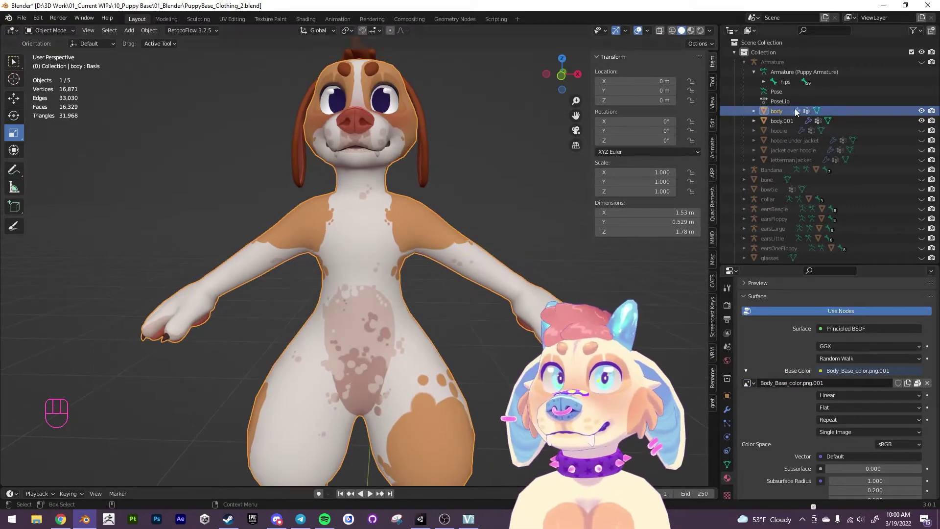
Select the half-shirt object, enter Edit Mode with face selection and add a Mirror modifier below its Armature modifier
click(782, 120)
key(Tab)
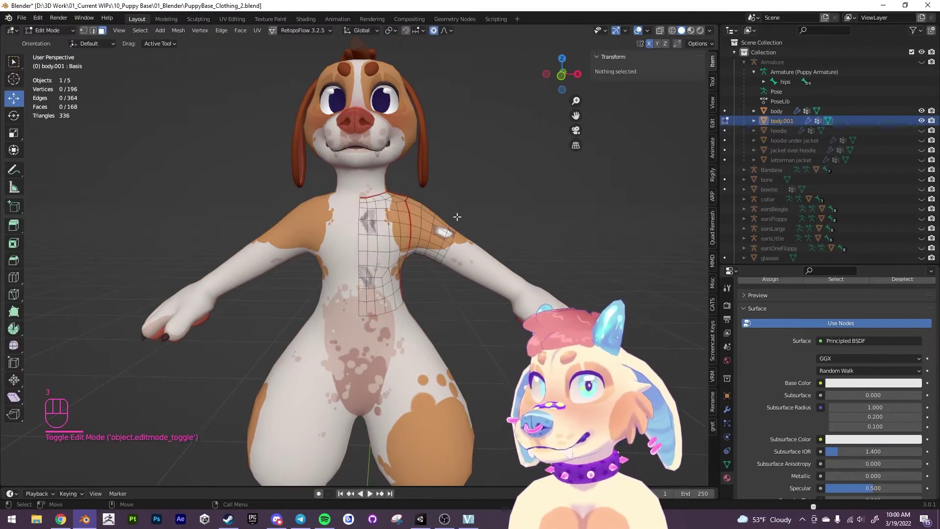
key(3)
scroll(764, 441, up, 5)
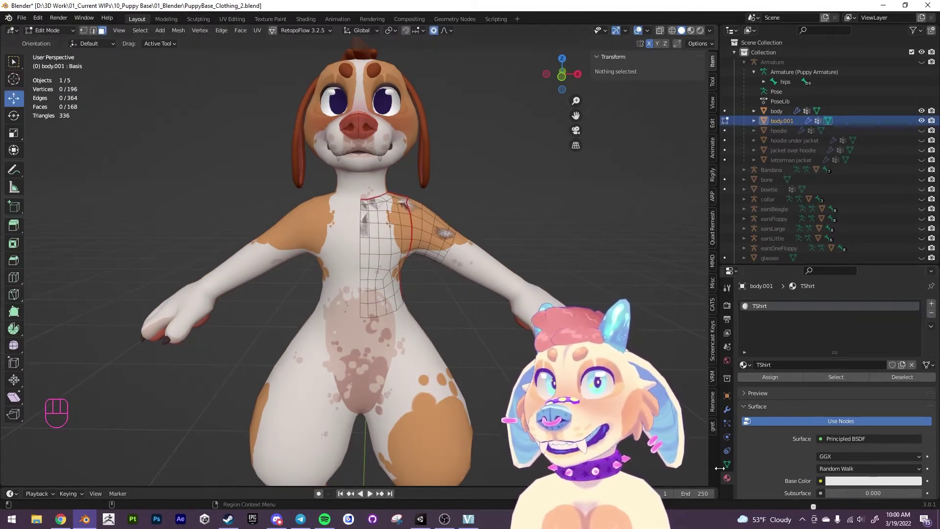
click(727, 409)
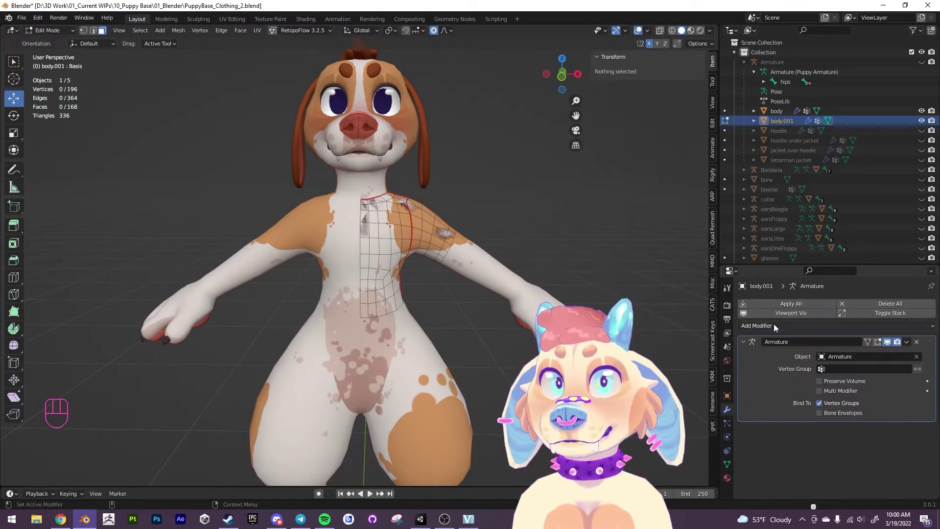
click(766, 324)
click(743, 208)
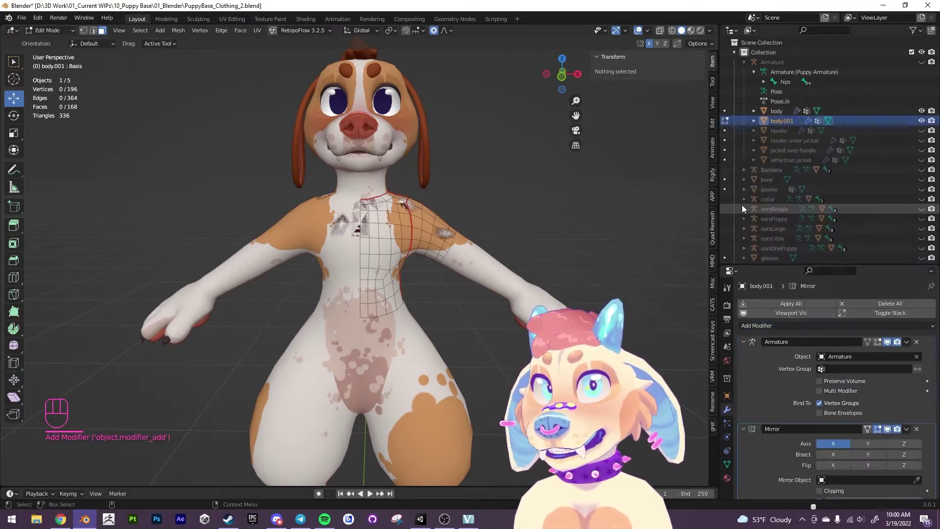
Hide the body mesh so the shirt can be edited on its own, and switch to vertex selection
alt+middle_drag(510, 227, 568, 223)
alt+drag(567, 223, 533, 221)
scroll(533, 221, up, 2)
alt+drag(460, 313, 458, 359)
alt+middle_drag(457, 359, 443, 359)
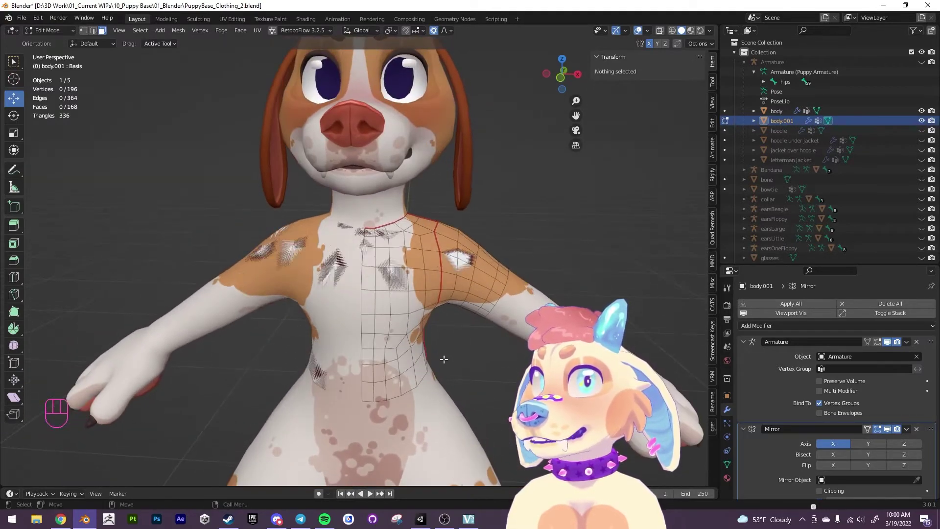
scroll(433, 319, down, 2)
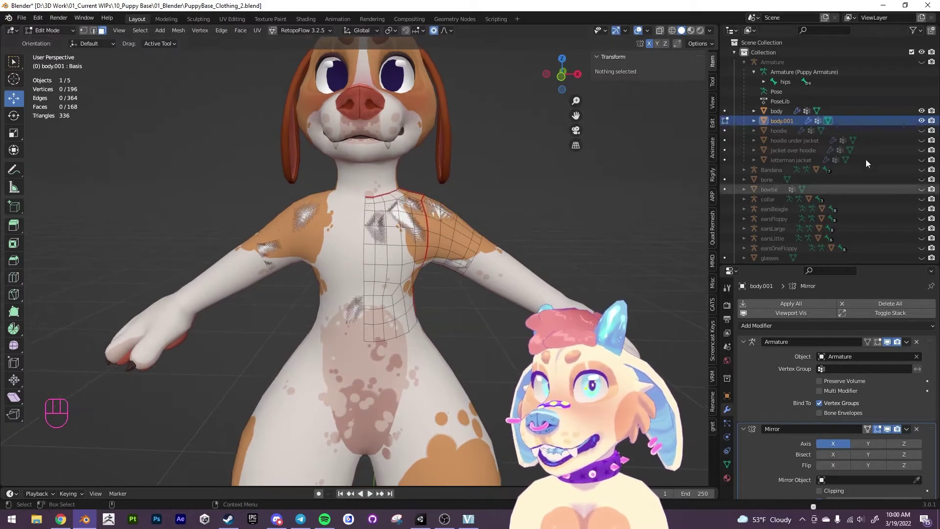
click(922, 111)
alt+middle_drag(445, 245, 488, 329)
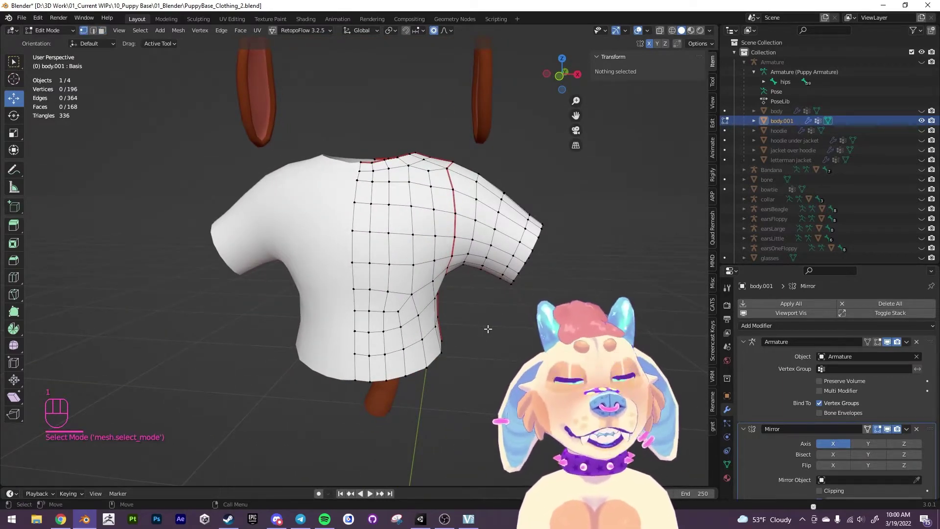
Select all vertices of the half-shirt and smooth them with the Smooth tool
alt+middle_drag(487, 328, 36, 319)
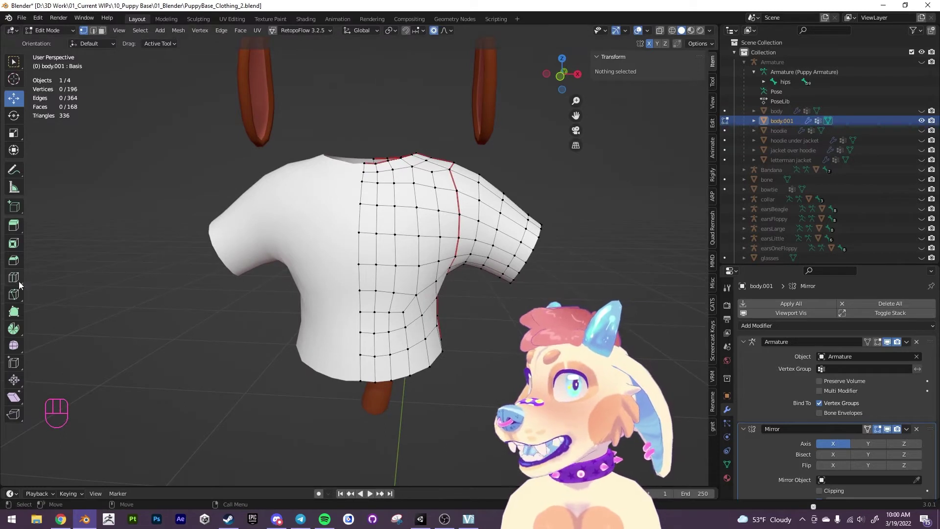
click(14, 345)
key(ctrl+a)
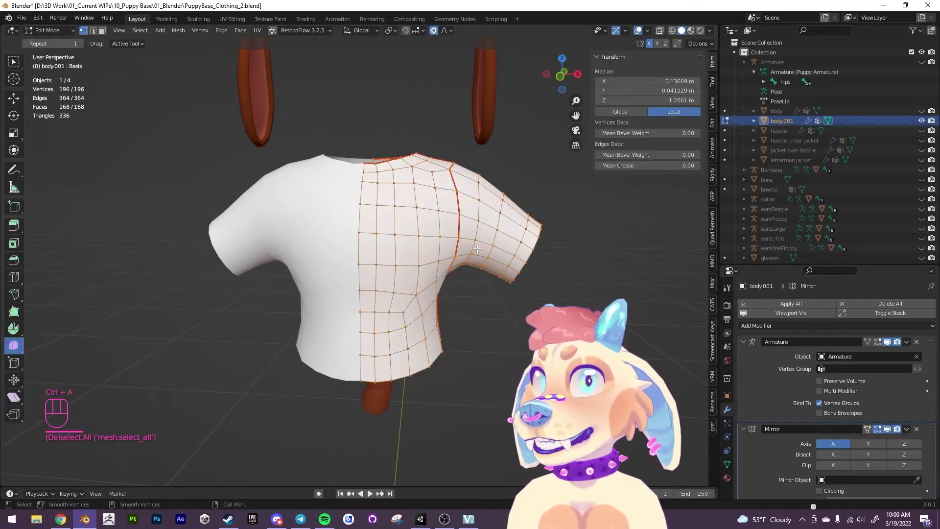
drag(477, 248, 573, 251)
Move the whole half-shirt about 0.005 m along X towards the mirror plane and enable Clipping on the Mirror modifier
key(w)
drag(482, 246, 481, 247)
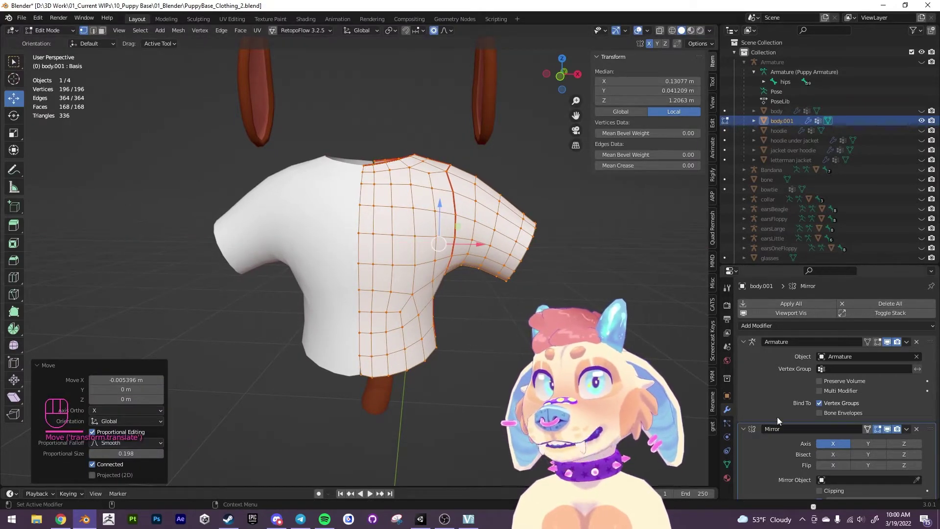
scroll(788, 419, down, 1)
Snap the front hem's centre vertex onto the mirror plane and lower it by about 0.008 m
middle_drag(493, 323, 507, 305)
key(1)
click(371, 354)
drag(404, 353, 404, 354)
drag(374, 313, 380, 320)
scroll(375, 318, up, 12)
scroll(377, 319, up, 4)
alt+drag(469, 307, 475, 357)
scroll(342, 205, up, 3)
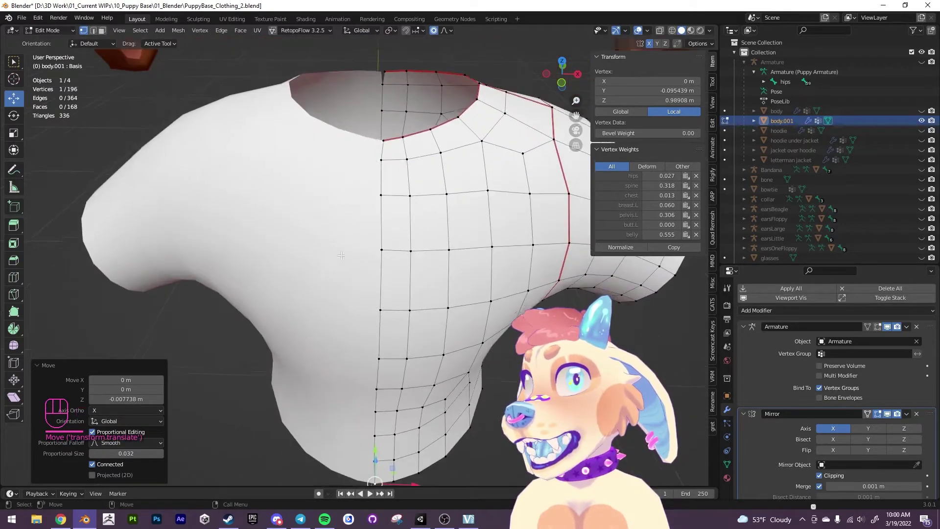
Close the gaps at the back by moving the neckline's and the hem's centre vertices onto the mirror plane
alt+middle_drag(333, 185, 357, 257)
alt+drag(358, 256, 341, 146)
click(323, 141)
drag(280, 140, 286, 141)
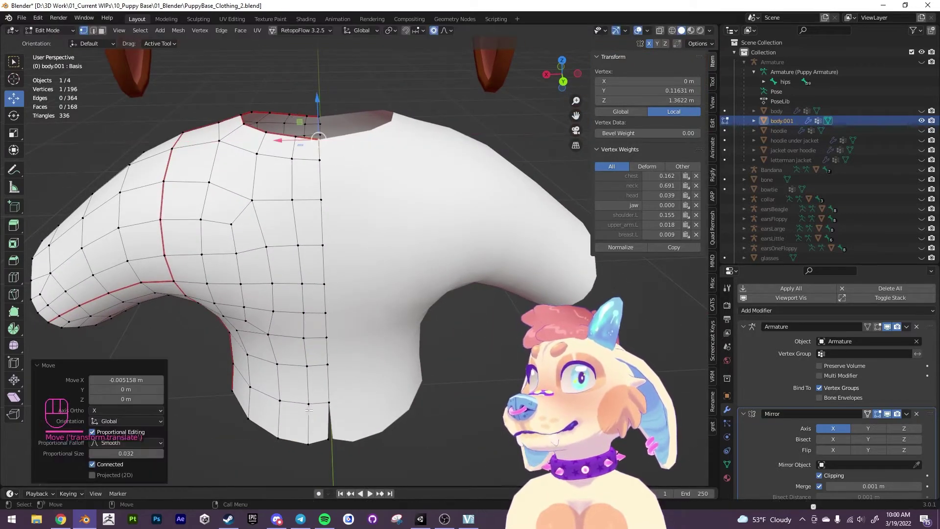
click(325, 440)
drag(300, 440, 308, 439)
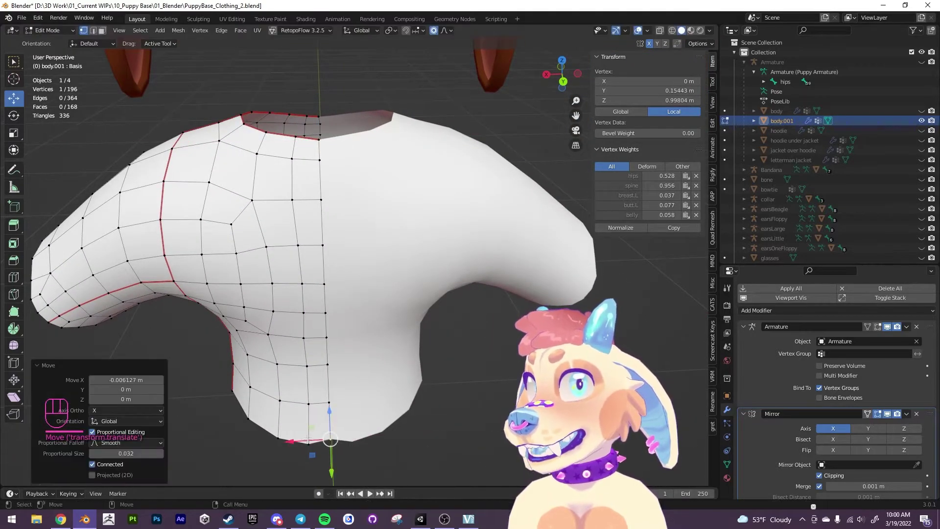
Even out the back hem at its centre, raising the vertex beside the centre line by about 0.0008 m
alt+middle_drag(303, 427, 314, 359)
drag(342, 346, 317, 341)
click(315, 378)
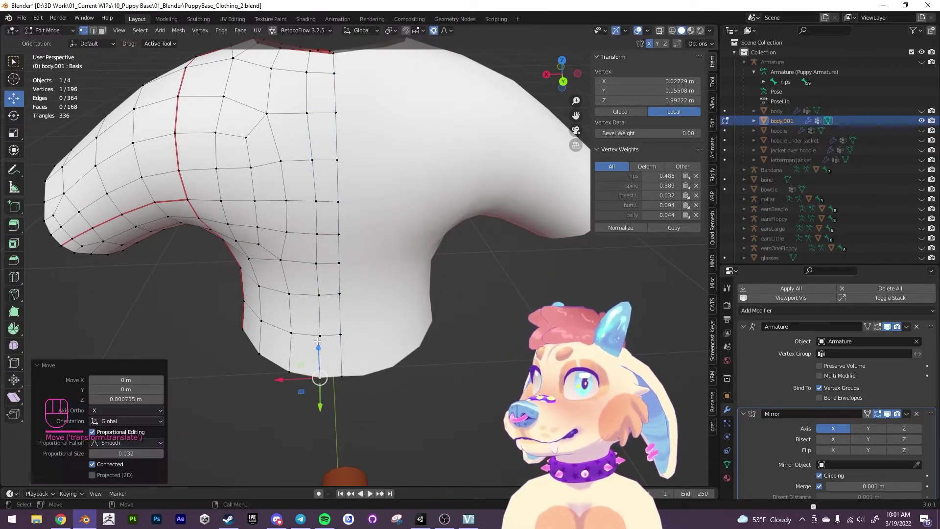
Examine the mirrored shirt's shape and mesh layout from the front, sides and back
middle_drag(318, 340, 464, 318)
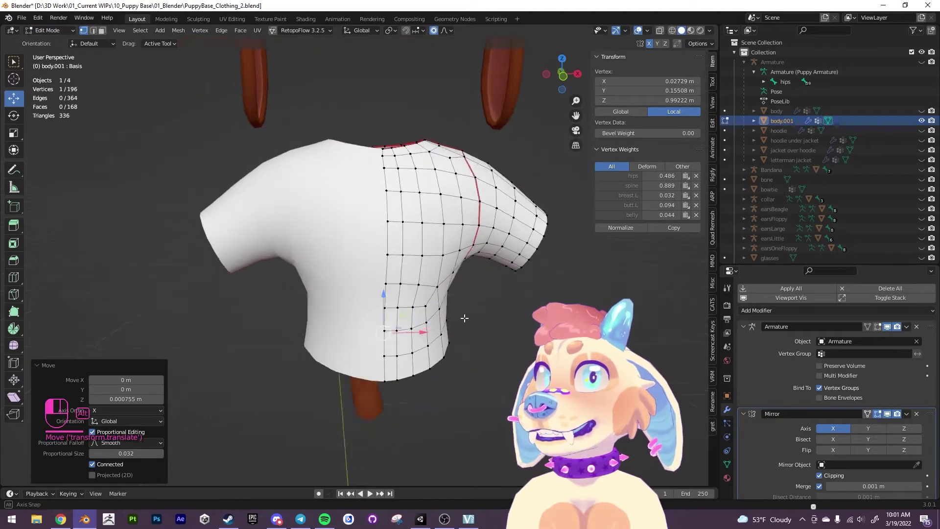
alt+drag(464, 318, 478, 351)
scroll(367, 232, up, 3)
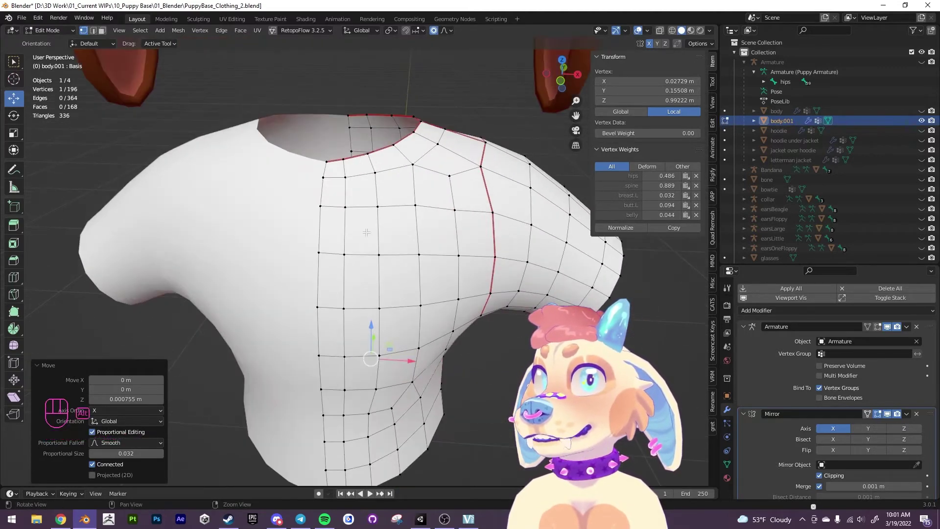
mouse_move(367, 232)
middle_down()
mouse_move(375, 218)
mouse_move(362, 233)
middle_up()
alt+drag(366, 302, 364, 273)
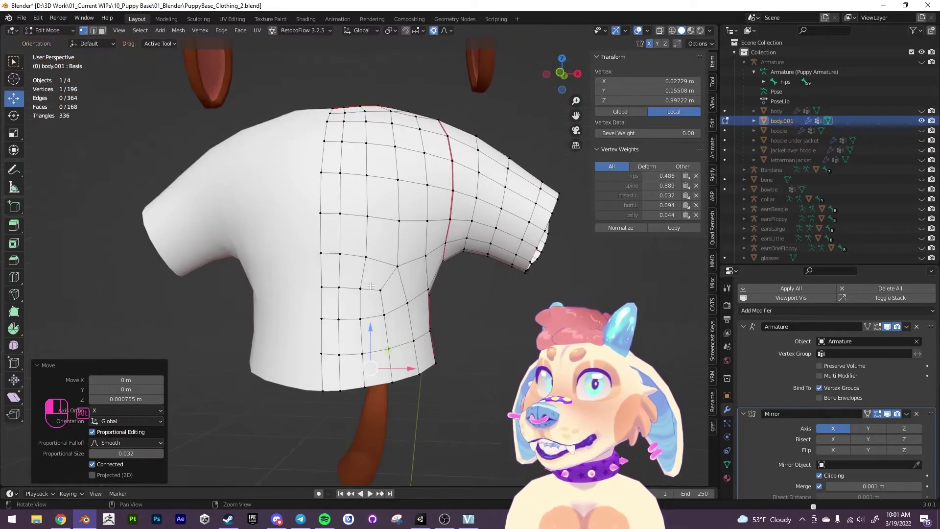
alt+shift+drag(353, 333, 224, 299)
alt+middle_drag(224, 298, 203, 290)
alt+drag(203, 291, 262, 319)
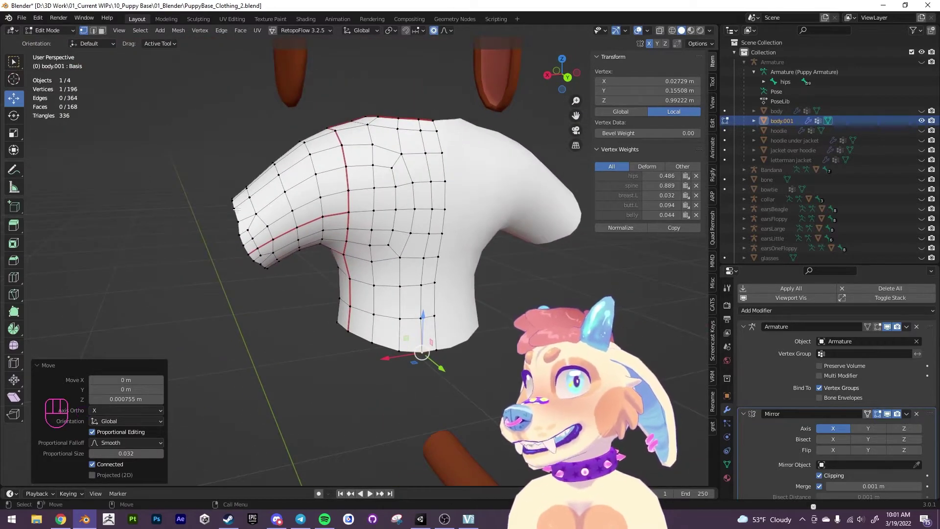
middle_drag(237, 208, 405, 210)
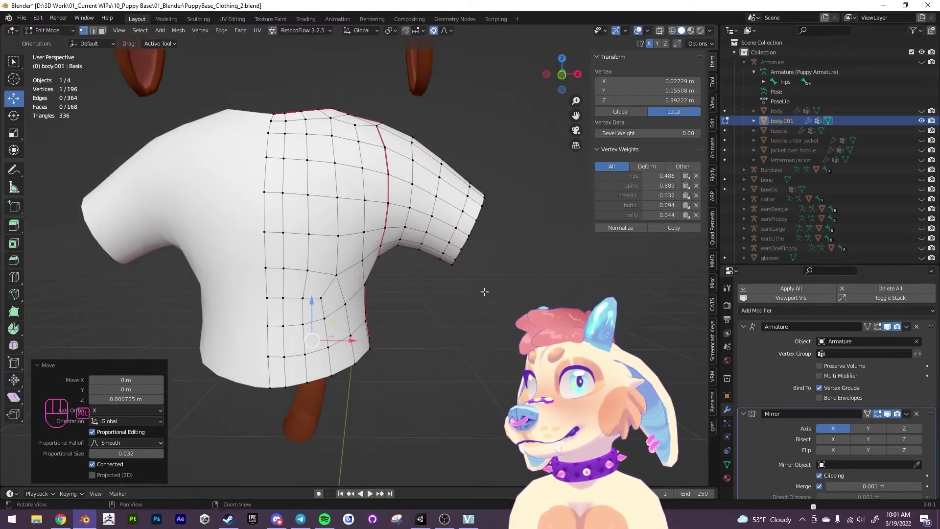
Merge two neighbouring vertices near the opening on the back of the sleeve at their center
alt+middle_drag(484, 292, 362, 270)
click(336, 221)
shift+click(352, 195)
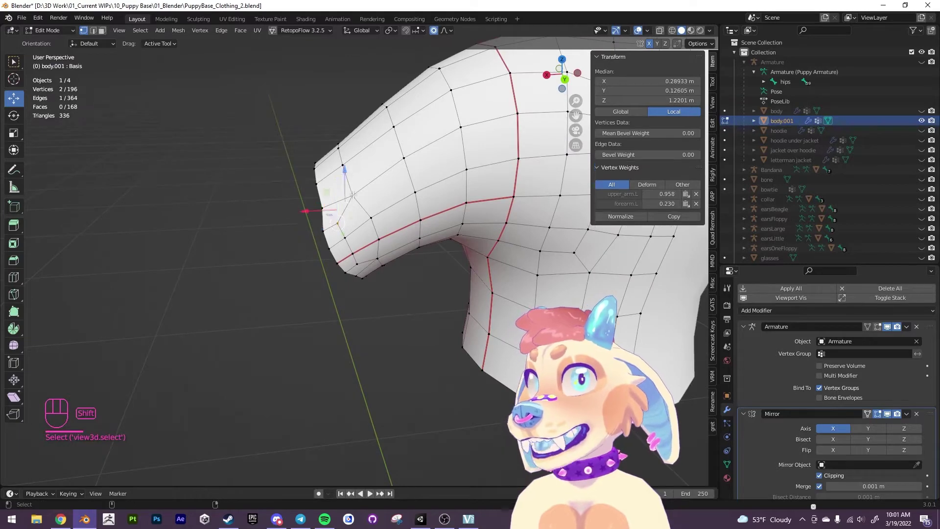
right_click(352, 198)
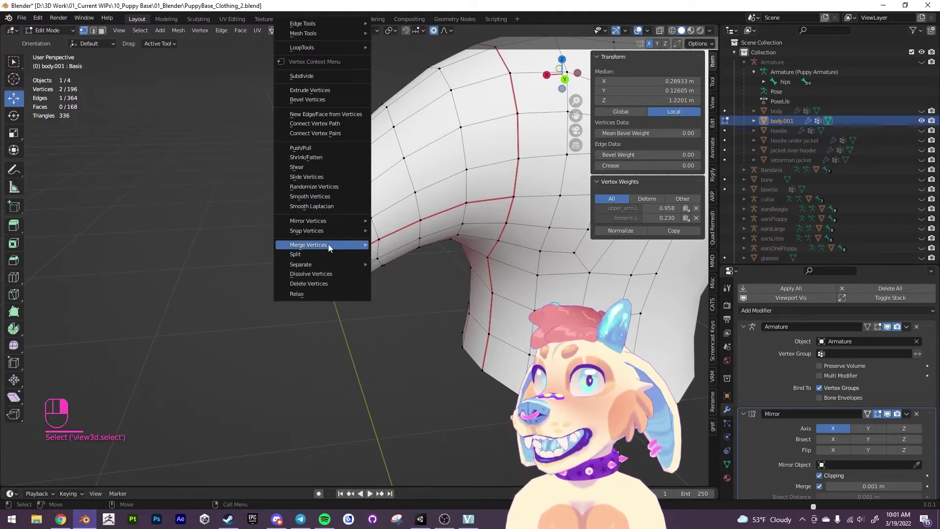
mouse_move(366, 244)
click(404, 244)
Merge the next two vertex pairs down the back of the sleeve, up to and including the seam, each at center
click(346, 238)
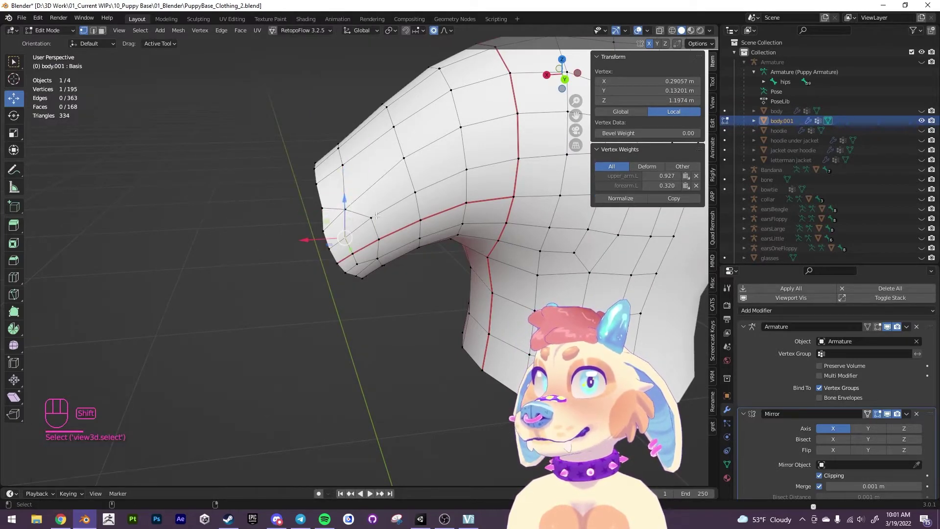
shift+click(370, 218)
right_click(369, 220)
click(404, 245)
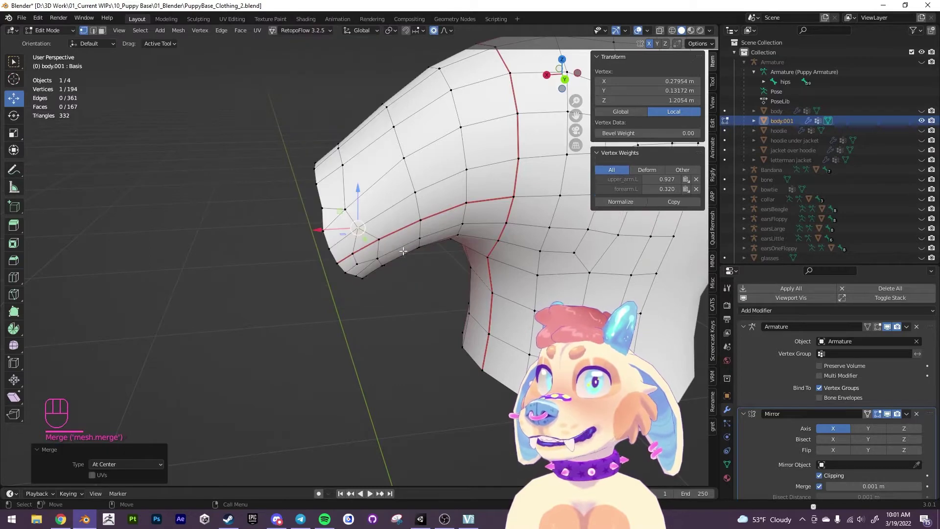
click(354, 257)
shift+click(379, 242)
right_click(379, 242)
click(425, 244)
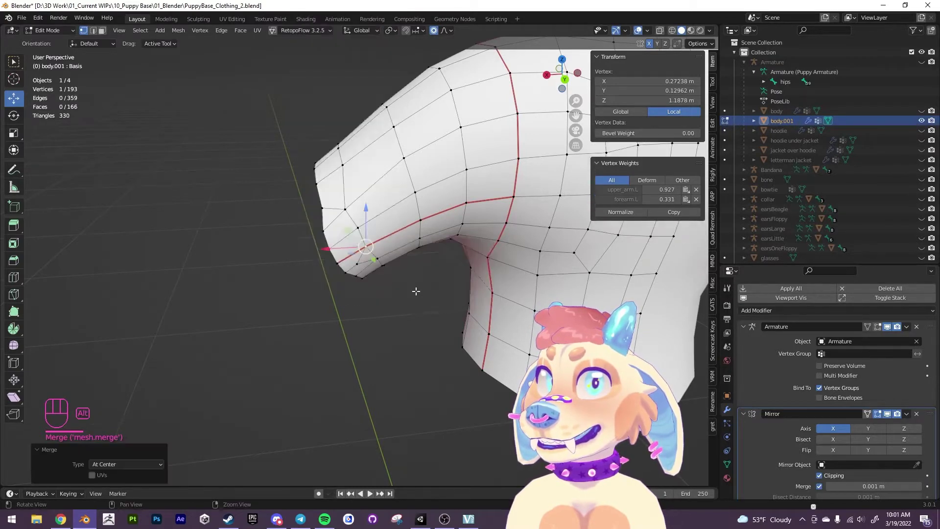
Merge the vertex pair below the sleeve's back seam and another pair on the sleeve opening's edge, each at center
middle_drag(415, 289, 407, 273)
click(353, 253)
shift+click(376, 252)
right_click(375, 252)
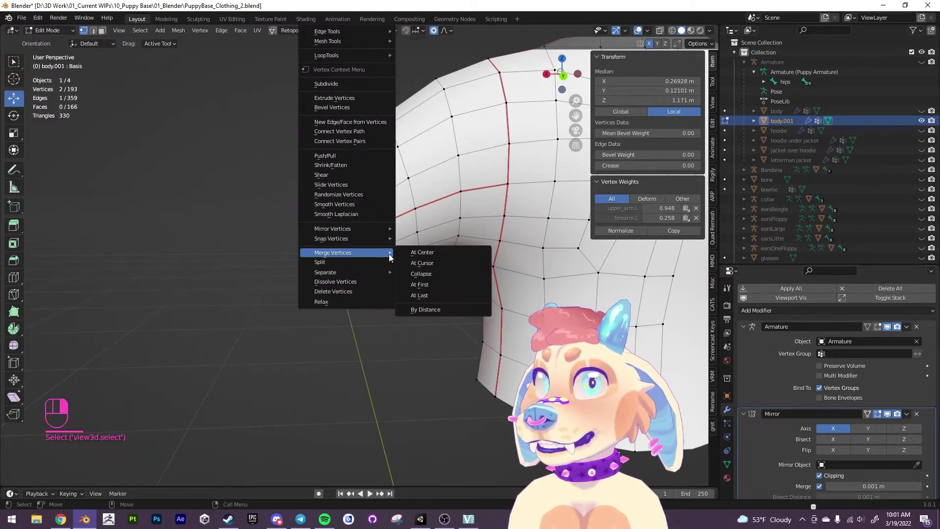
click(421, 249)
alt+drag(398, 269, 388, 288)
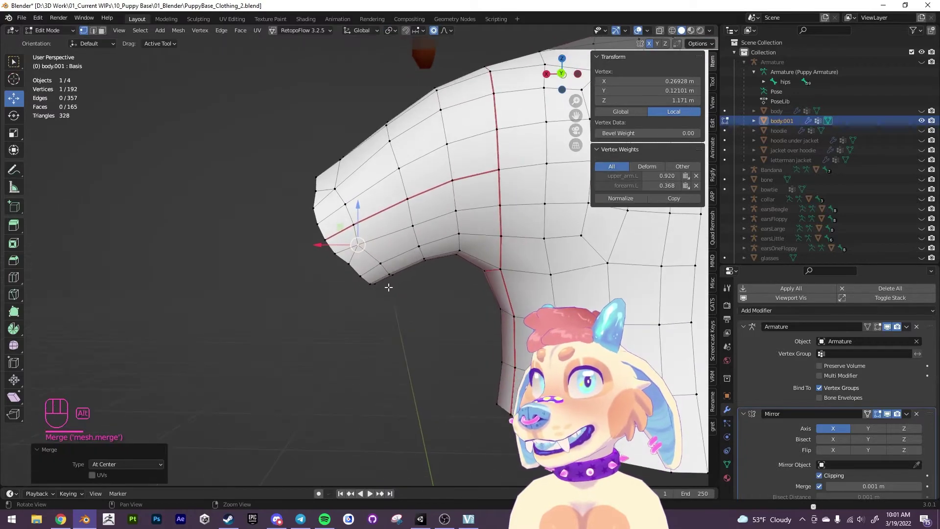
shift+click(345, 263)
right_click(336, 254)
click(376, 254)
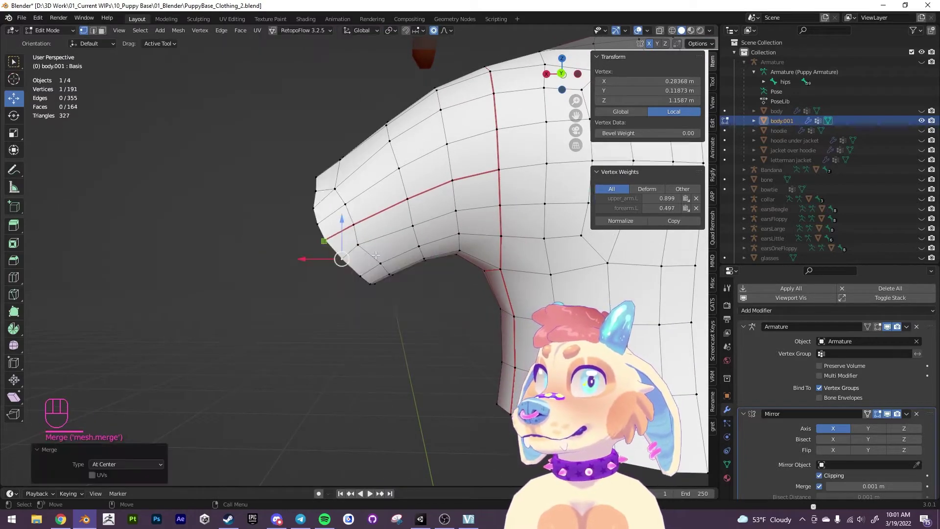
Merge the remaining close vertex pair on the sleeve opening's edge at center
alt+drag(372, 255, 309, 224)
click(331, 208)
shift+click(336, 231)
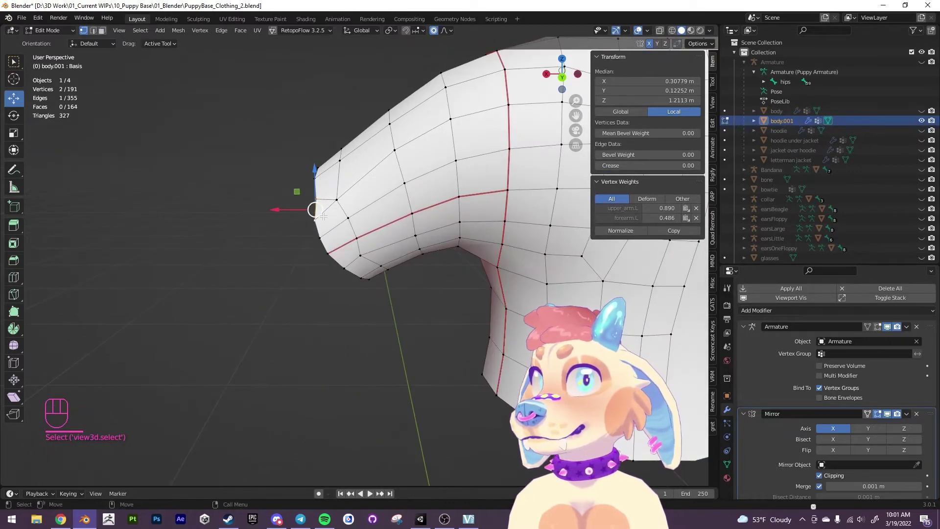
right_click(326, 218)
mouse_move(324, 245)
click(368, 247)
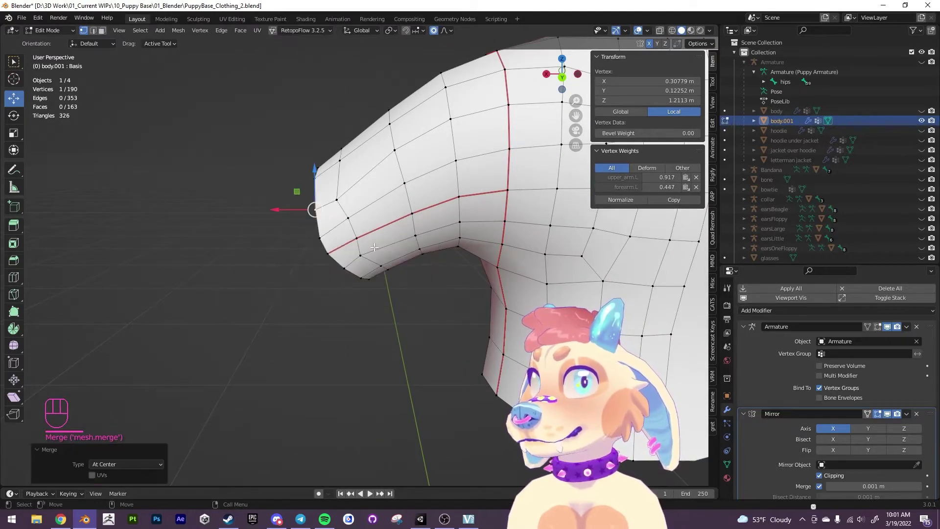
Smooth the edge loop beside the sleeve opening by about 0.72 and the next loop up the sleeve by about 0.87
alt+drag(369, 247, 357, 226)
alt+click(356, 226)
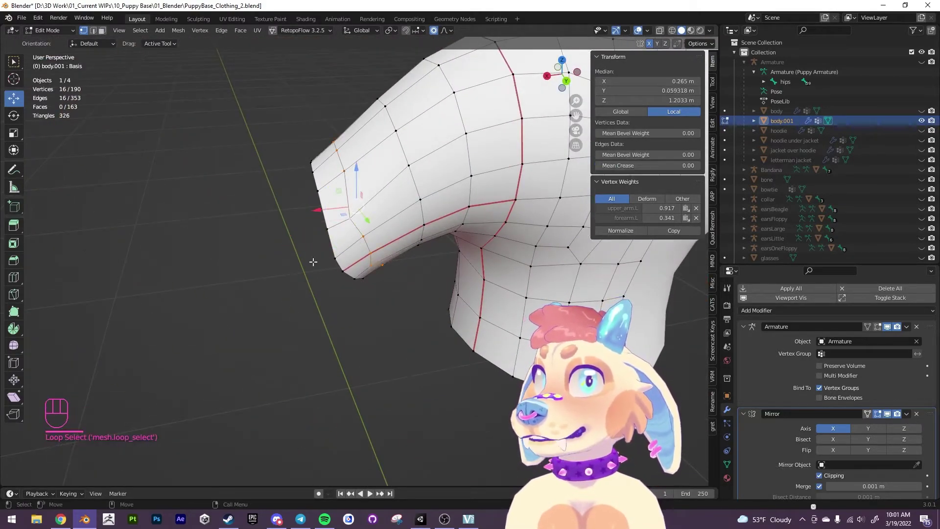
click(14, 346)
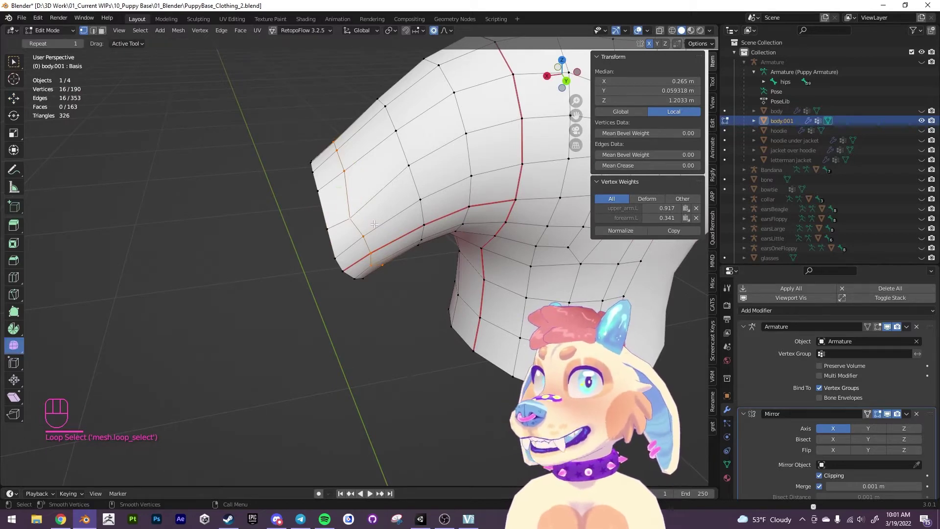
drag(384, 233, 360, 208)
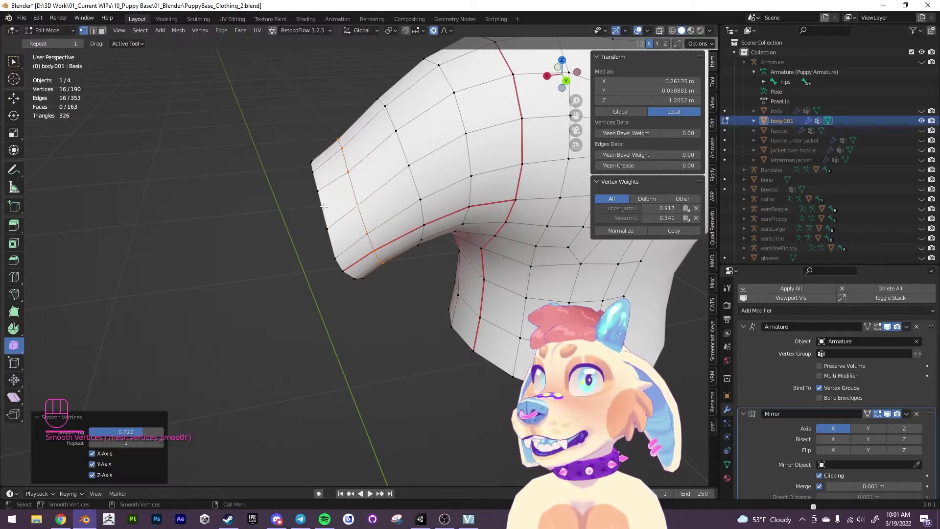
alt+click(419, 184)
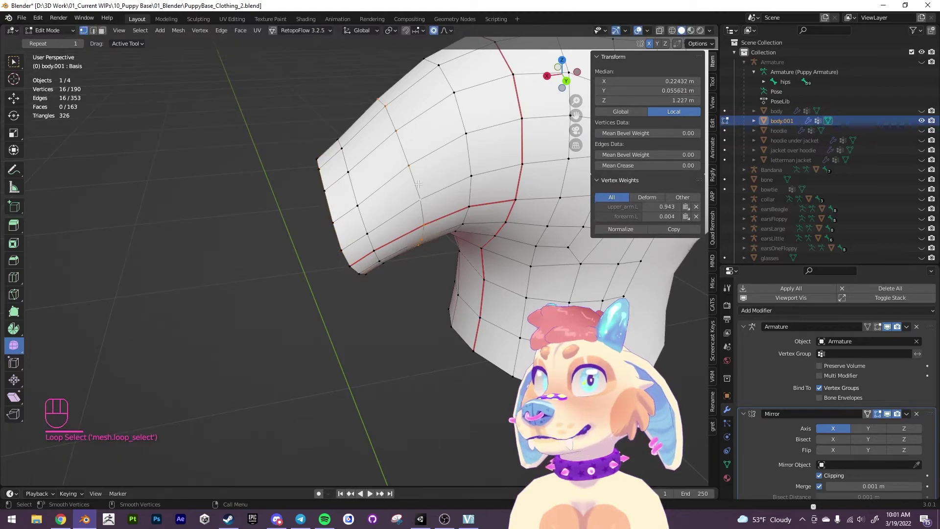
drag(418, 184, 600, 192)
Merge the vertex pair at the irregular junction below the chest on the shirt's front at center
alt+drag(317, 233, 496, 208)
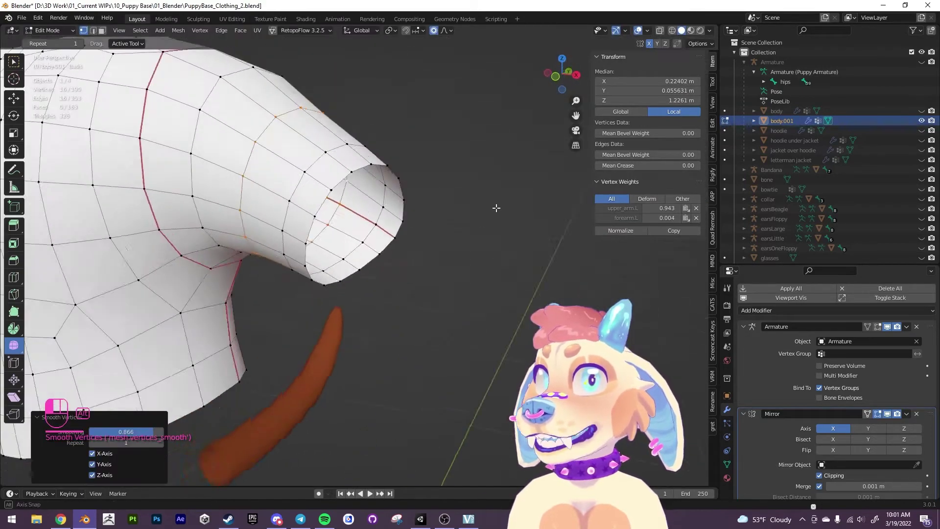
middle_drag(496, 207, 319, 310)
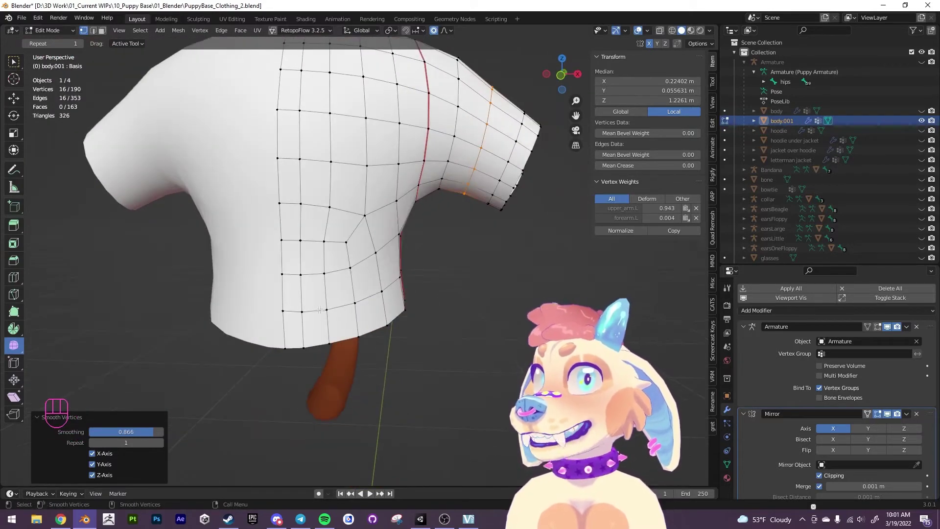
click(349, 241)
middle_drag(348, 241, 334, 240)
shift+click(340, 216)
right_click(329, 239)
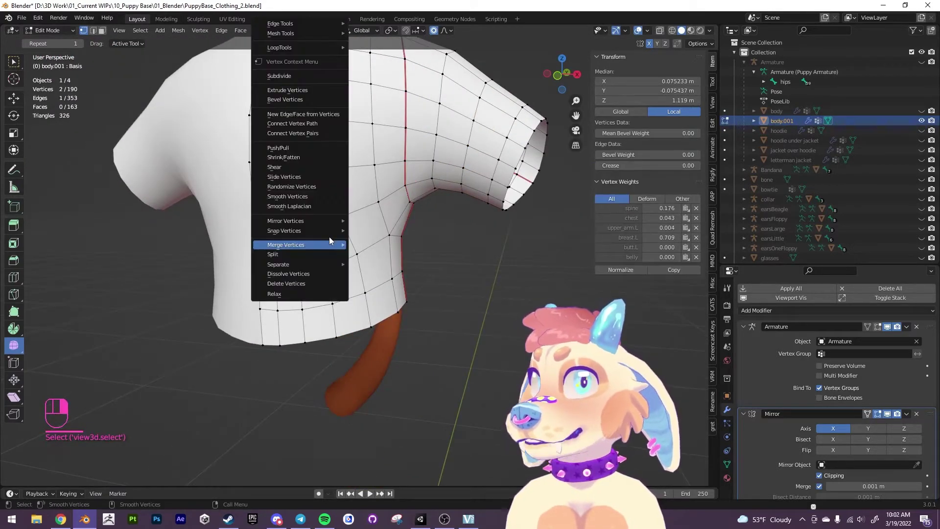
mouse_move(329, 244)
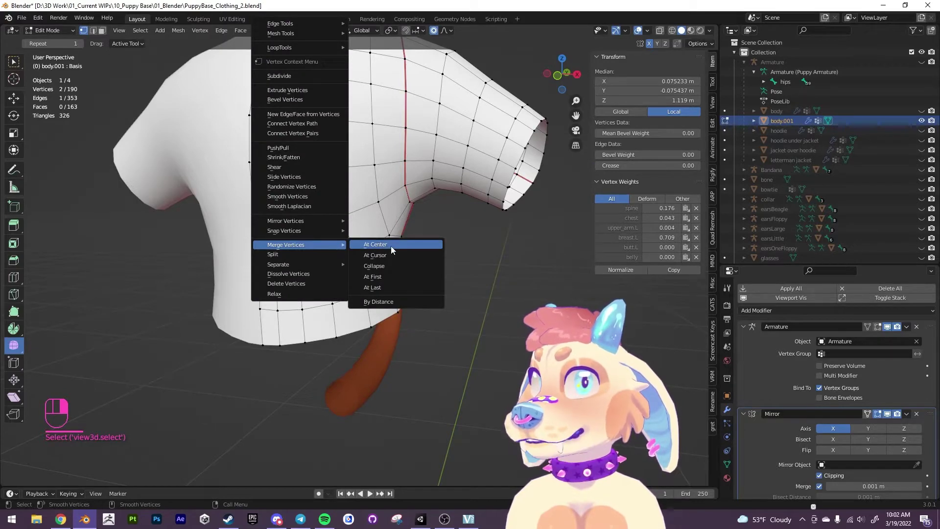
click(391, 247)
Merge the next two vertex pairs down the shirt's front toward the hem, each at center
click(362, 265)
shift+click(356, 241)
right_click(359, 249)
mouse_move(366, 258)
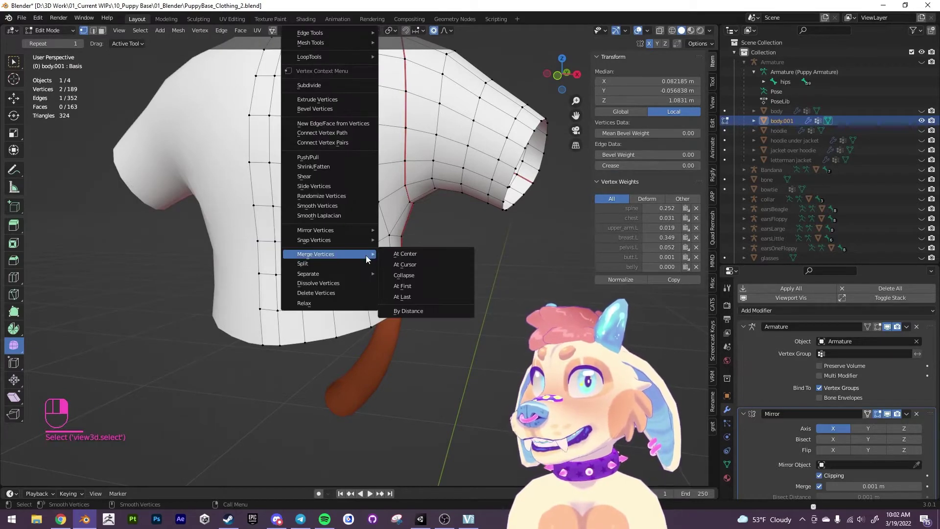
click(394, 254)
click(365, 300)
shift+click(361, 277)
right_click(362, 292)
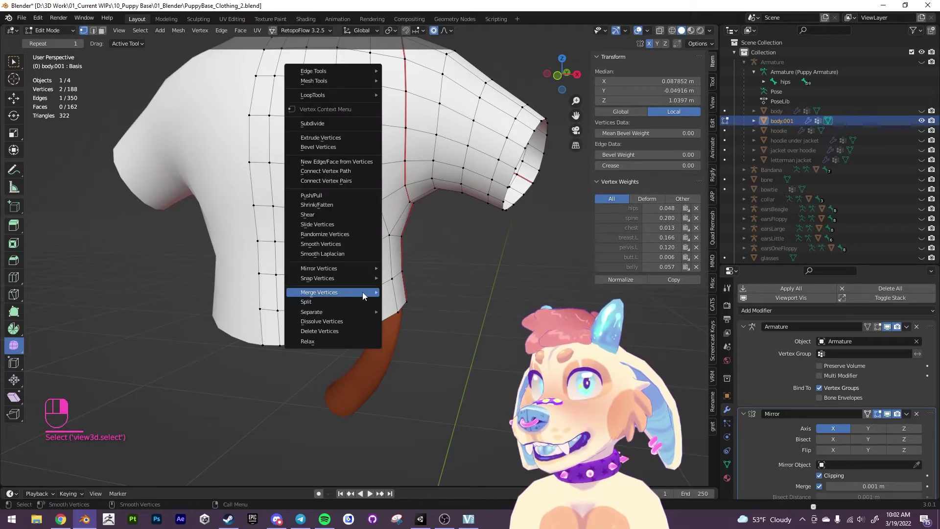
mouse_move(362, 292)
click(391, 292)
Merge the two neighbouring hem vertices at the end of that column at center
click(336, 338)
shift+click(368, 326)
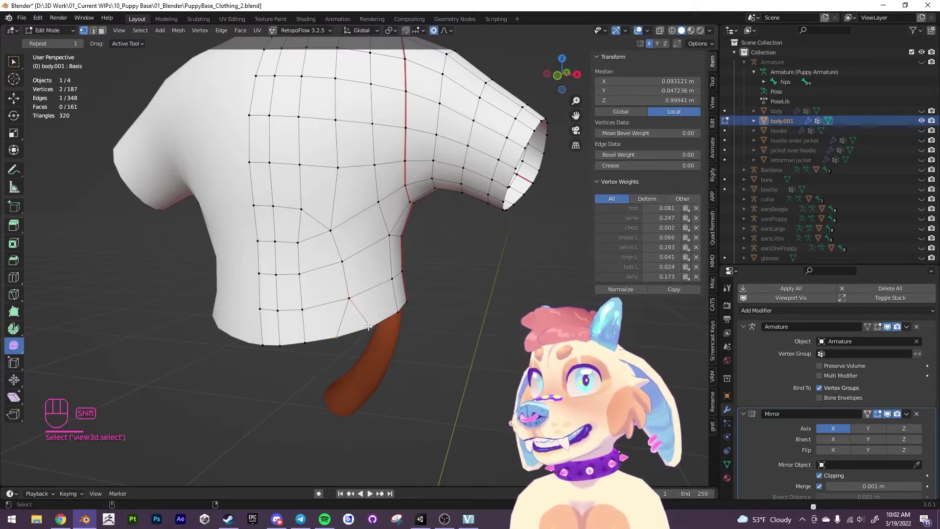
right_click(368, 326)
mouse_move(381, 328)
click(411, 326)
Merge the vertical vertex pair beside the junction, one column closer to the shirt's centre line, at center
middle_drag(411, 326, 348, 282)
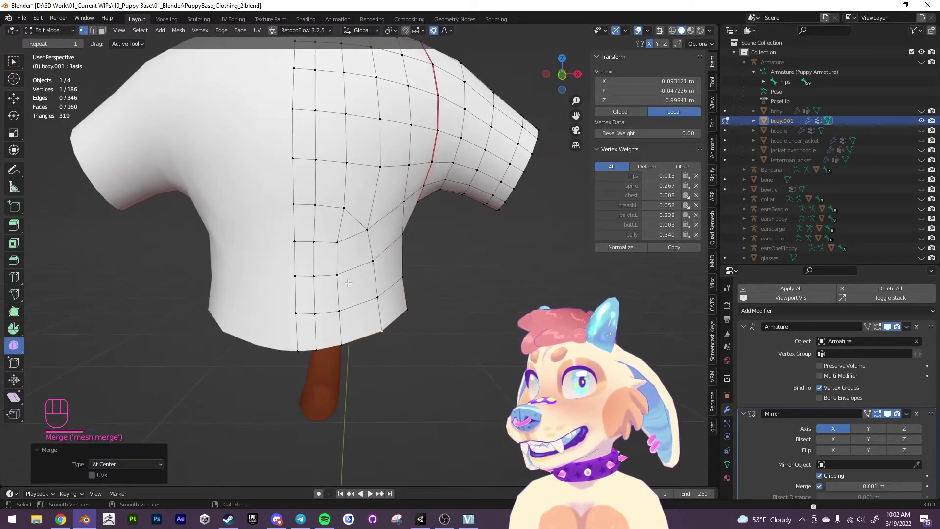
click(338, 242)
middle_drag(338, 242, 329, 240)
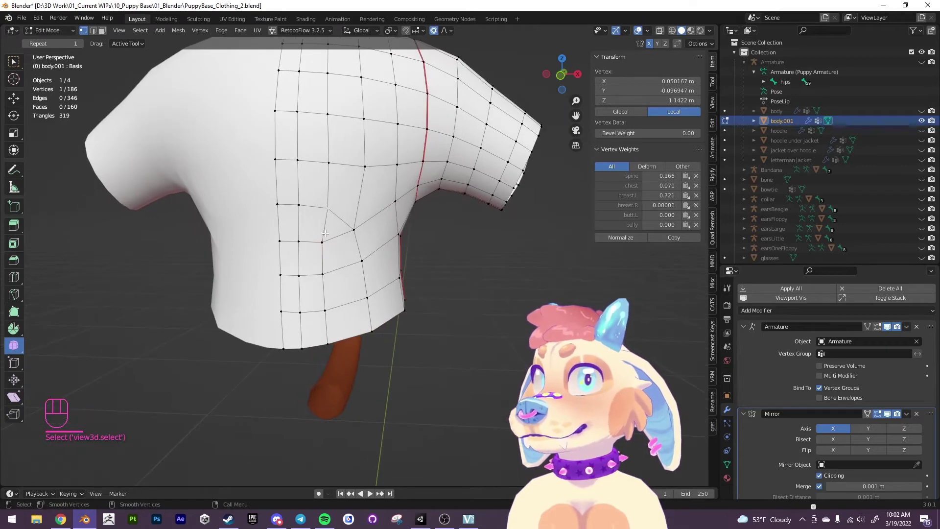
click(322, 242)
shift+click(327, 209)
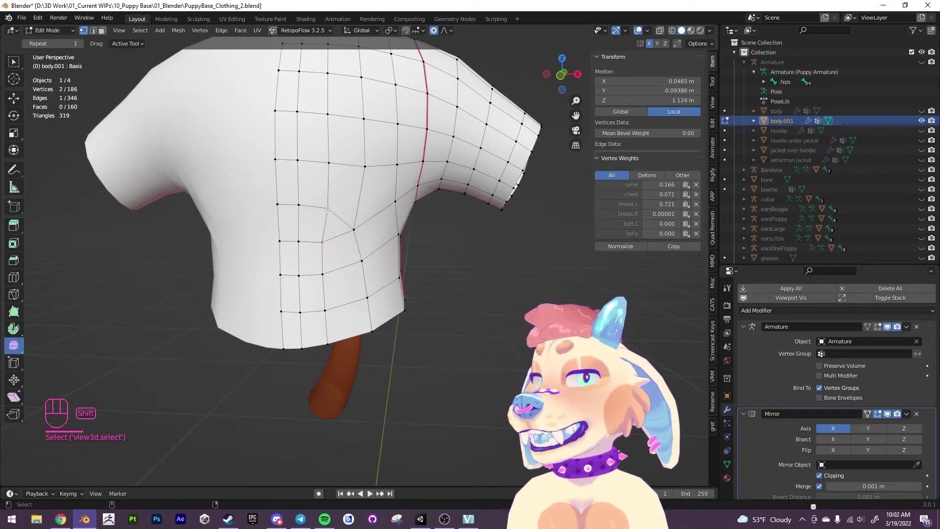
right_click(333, 221)
mouse_move(335, 221)
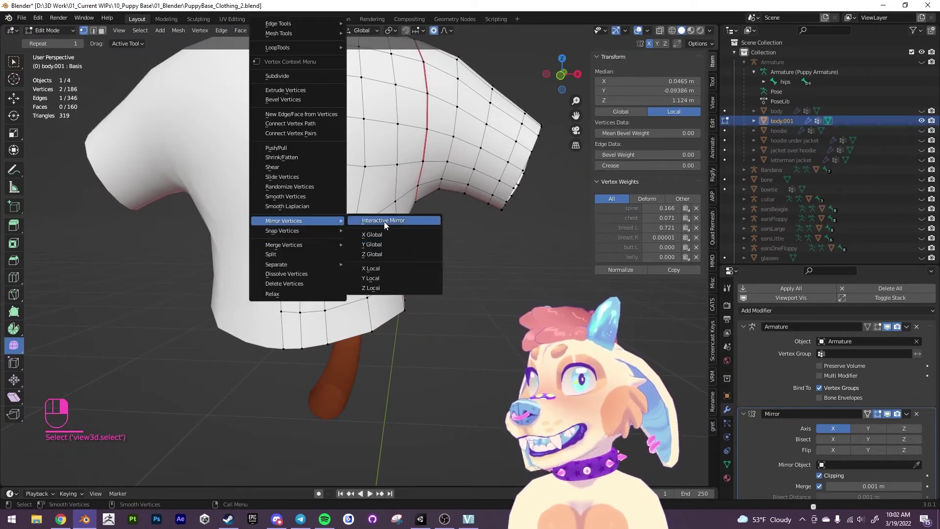
mouse_move(313, 245)
click(351, 245)
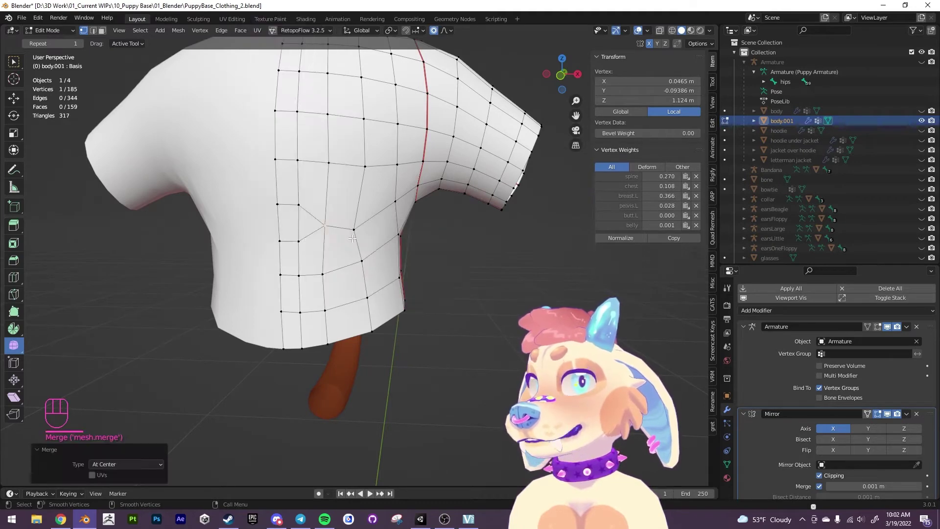
Continue the row reduction to the front centre line by merging the last two vertical vertex pairs, each at center
shift+click(298, 241)
right_click(299, 241)
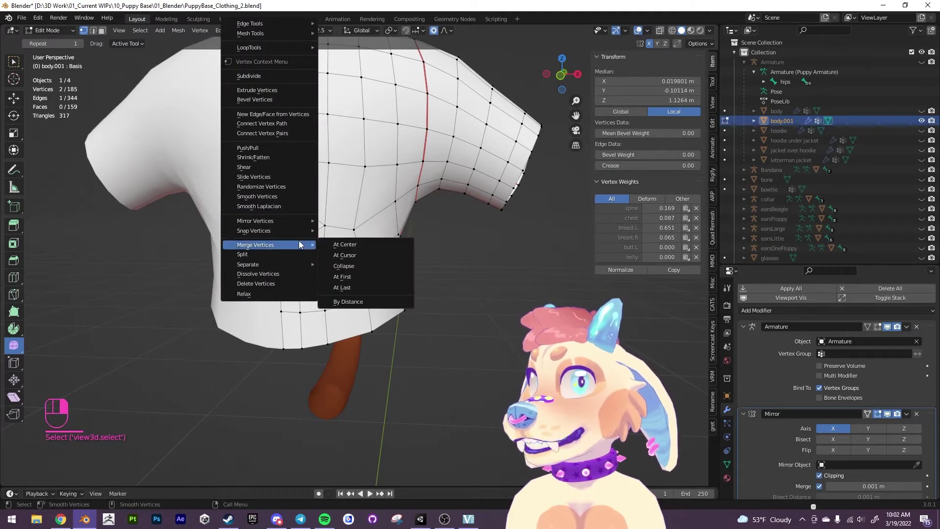
click(345, 244)
shift+click(277, 242)
right_click(278, 243)
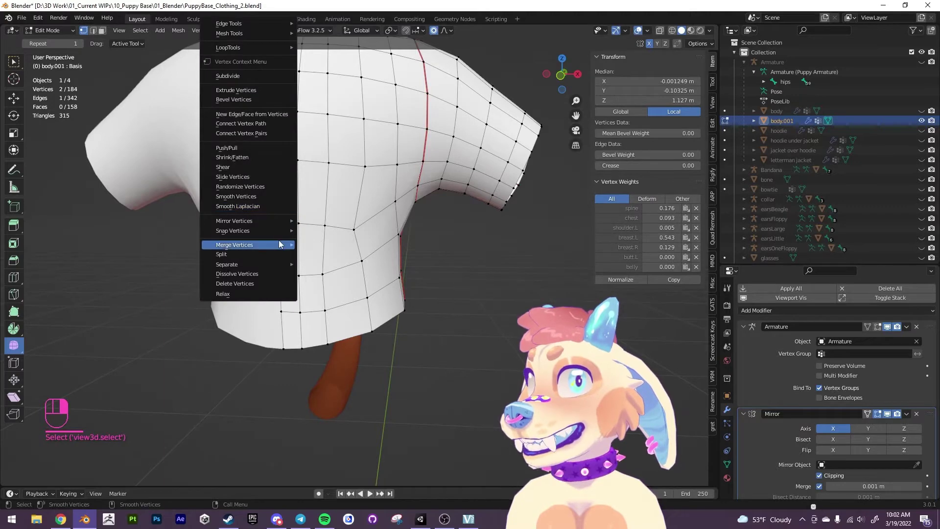
mouse_move(281, 245)
click(349, 243)
Expand the selection twice around the merged junction on the shirt's front and smooth that area
middle_drag(351, 245, 311, 240)
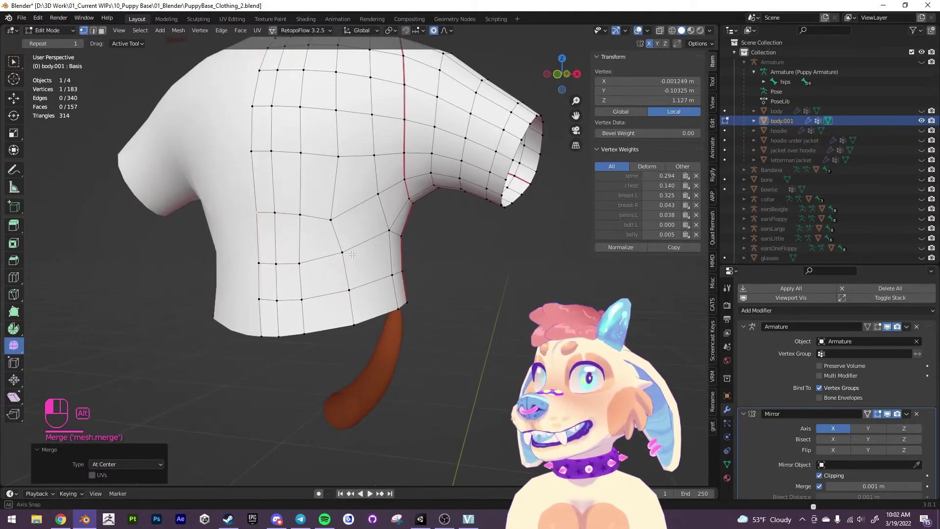
key(Up)
key(Up)
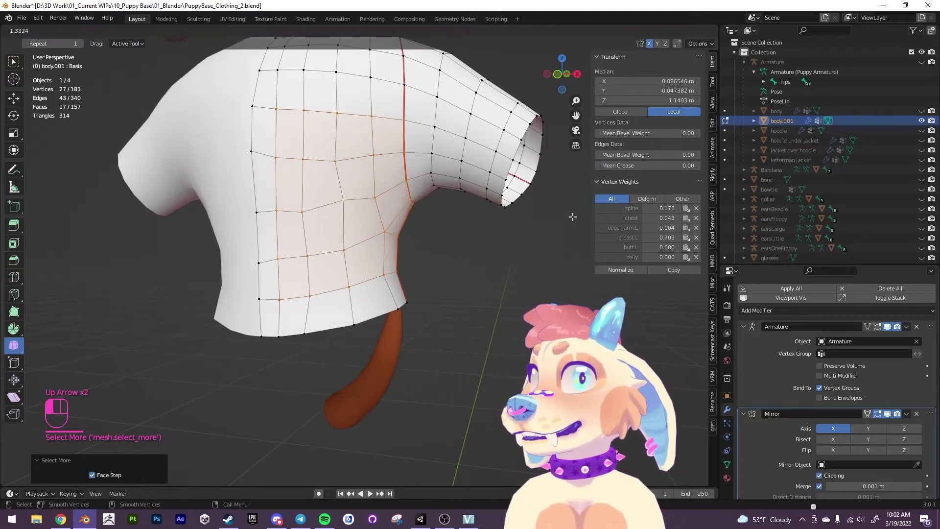
Smooth the shirt's hem edge loop and lower its front centre vertex by about 0.006 m
click(305, 324)
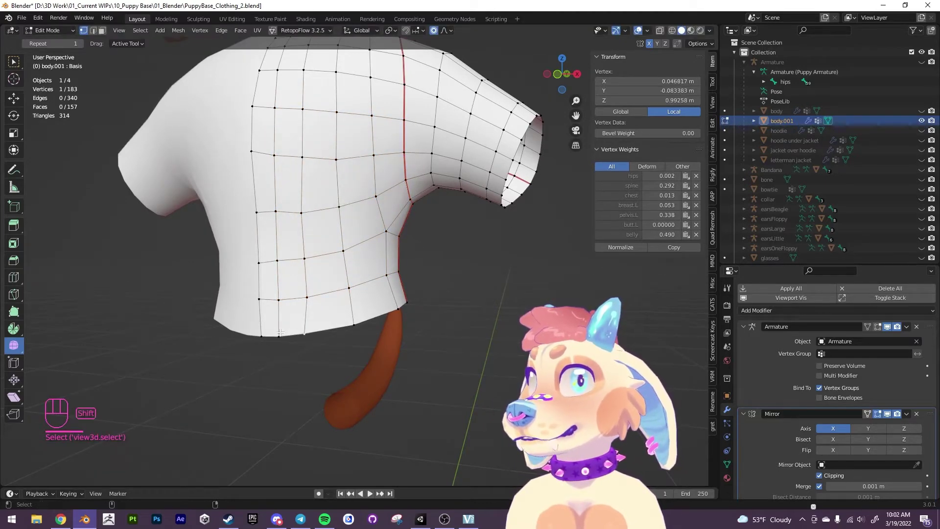
alt+click(300, 333)
key(s)
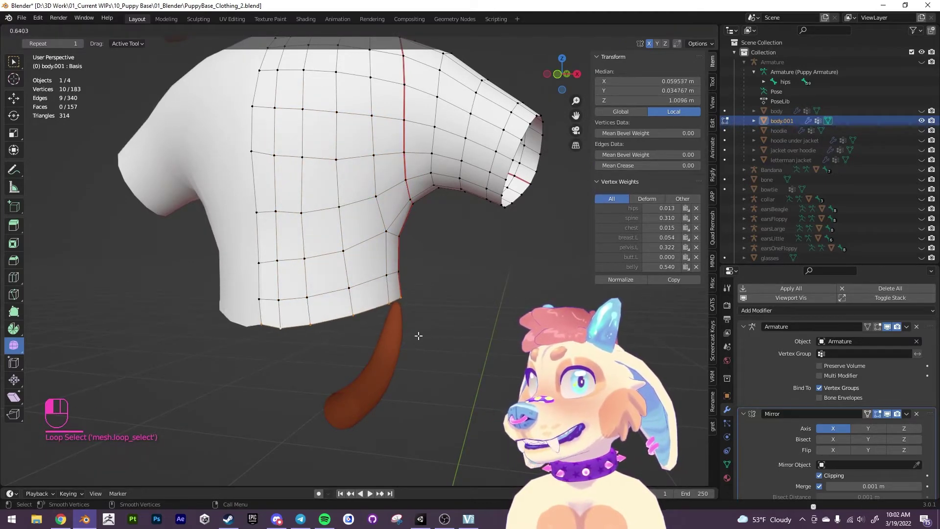
key(w)
drag(260, 325, 262, 297)
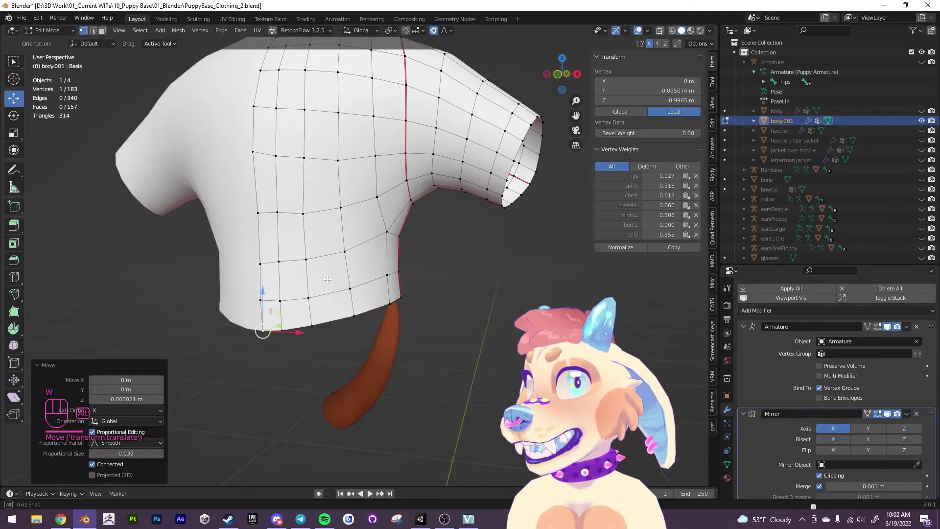
Adjust the heights of the front centre-line vertices and lower the back hem's centre vertex by about 0.0057 m
middle_drag(262, 297, 284, 364)
click(287, 345)
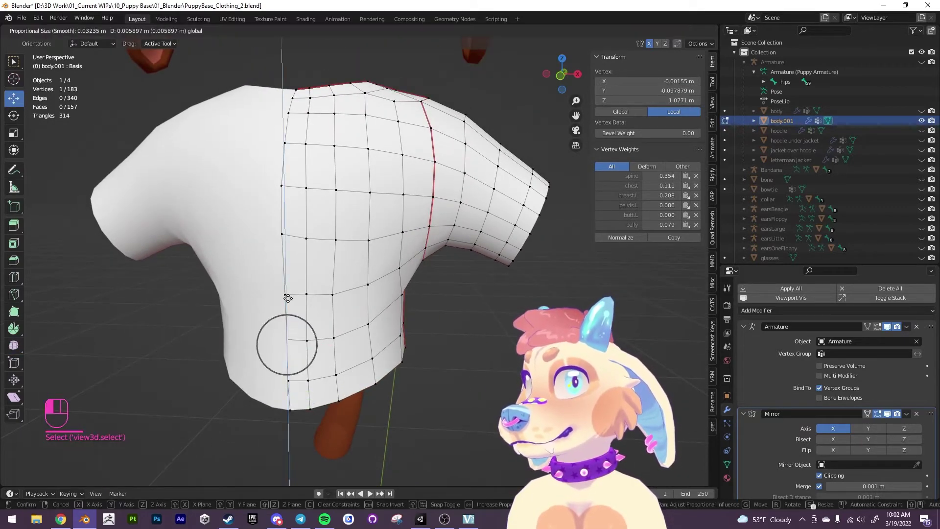
click(285, 295)
drag(280, 206, 277, 223)
middle_drag(277, 223, 317, 255)
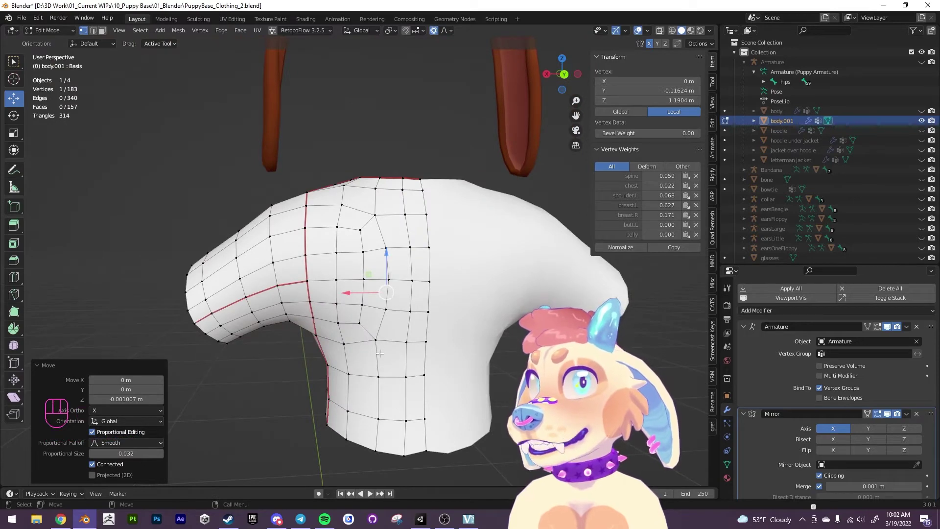
click(425, 420)
drag(426, 420, 429, 421)
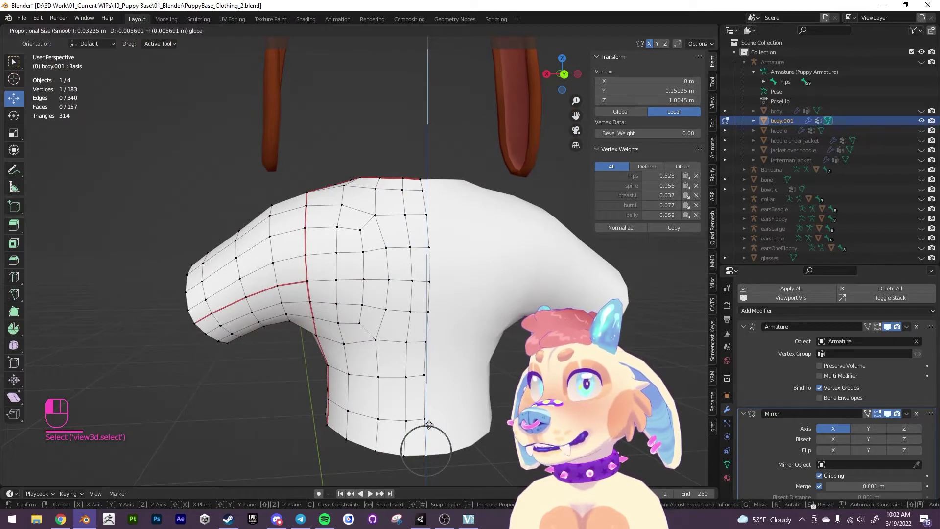
Select the shirt's hem edge loop and unhide the body mesh to compare the shirt's fit
alt+drag(383, 322, 370, 358)
alt+drag(345, 269, 448, 273)
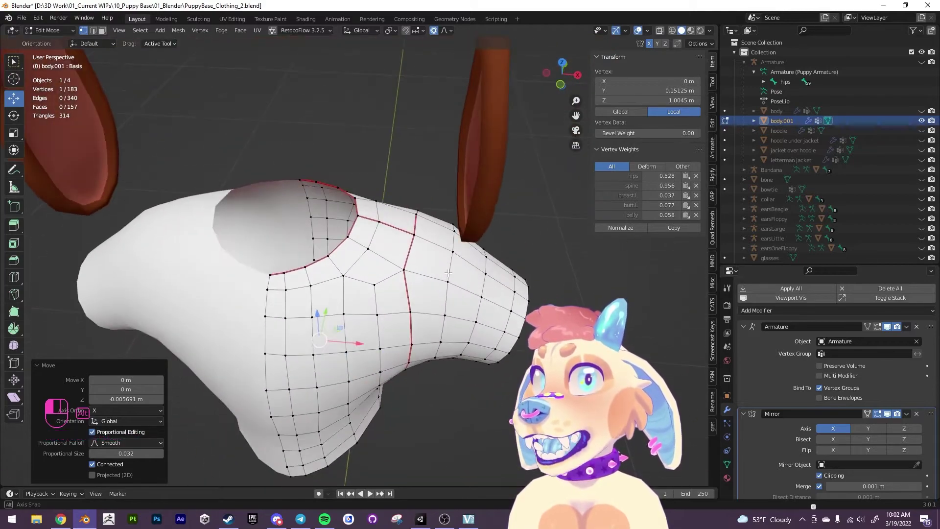
click(374, 285)
alt+drag(375, 285, 292, 319)
alt+drag(266, 263, 379, 253)
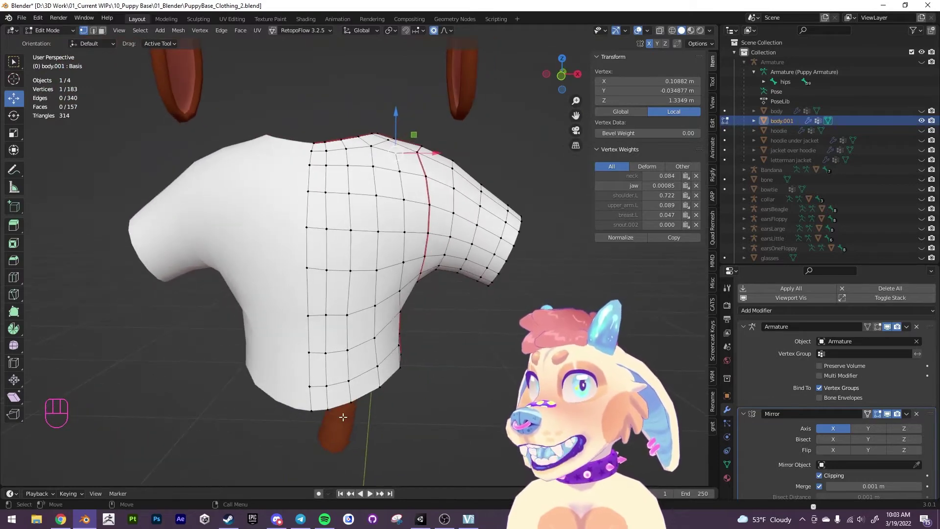
double_click(343, 407)
click(921, 111)
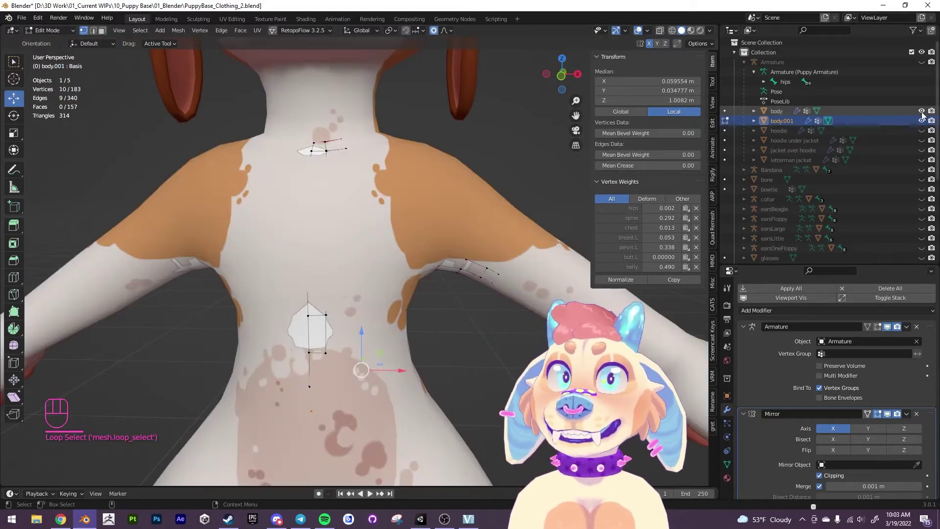
alt+drag(384, 227, 370, 292)
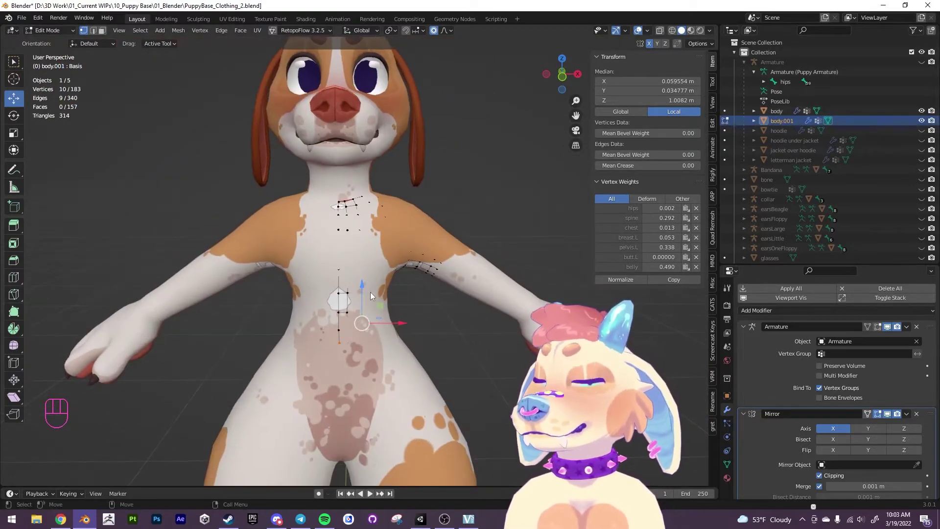
Select the whole shirt mesh, try resizing and moving it against the body, and undo those changes
key(e)
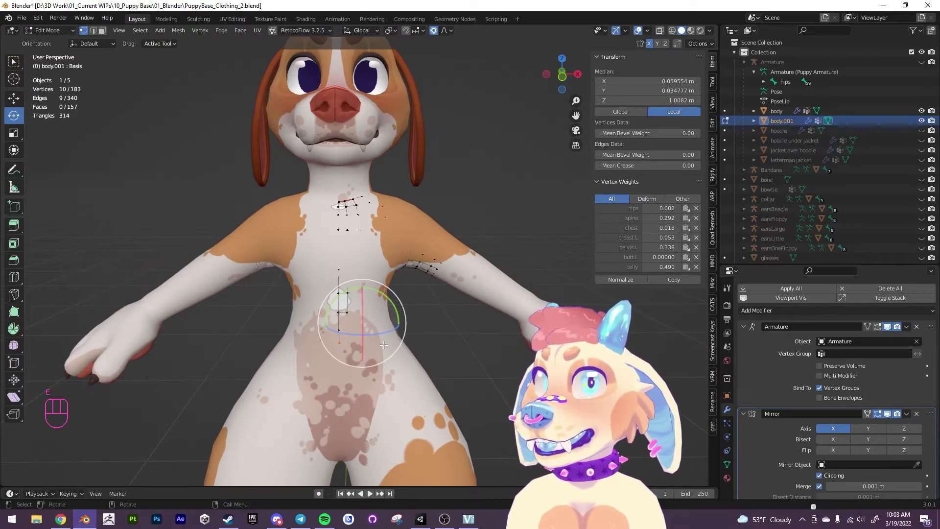
key(r)
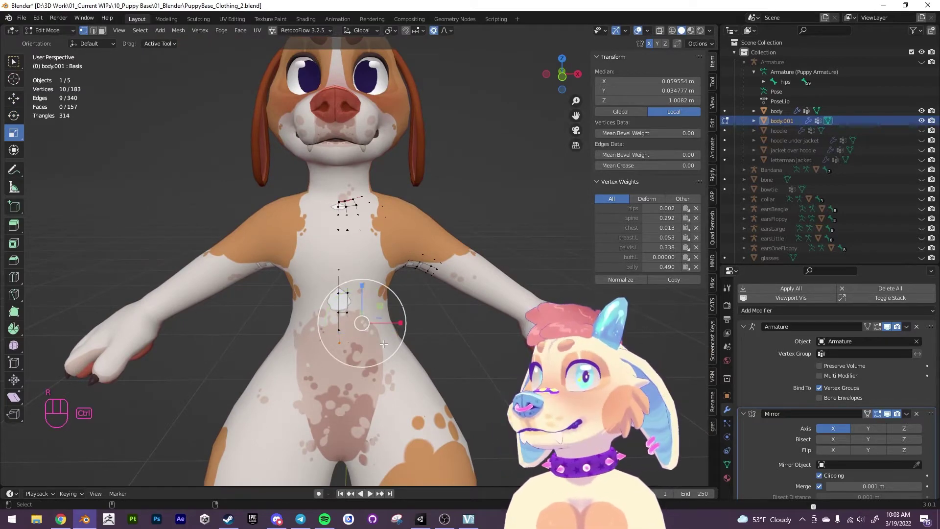
key(ctrl+a)
drag(406, 275, 446, 250)
key(w)
key(ctrl+z)
key(ctrl+z)
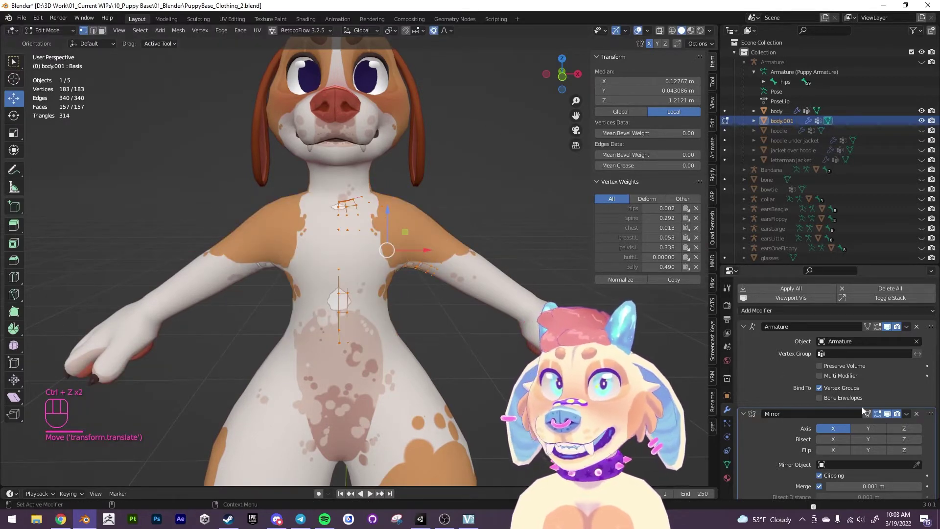
Try moving the shirt's hem and then the whole shirt mesh sideways, and undo the moves
key(ctrl+z)
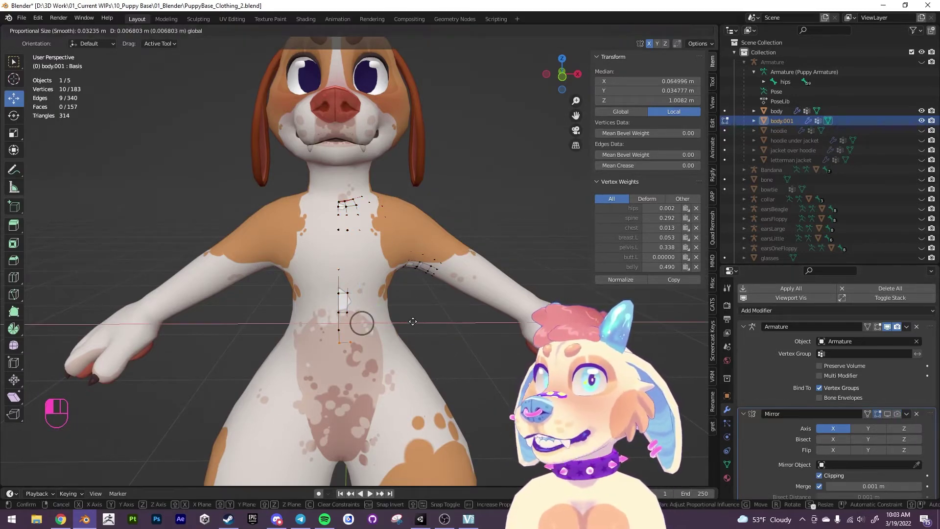
key(ctrl+z)
key(ctrl+a)
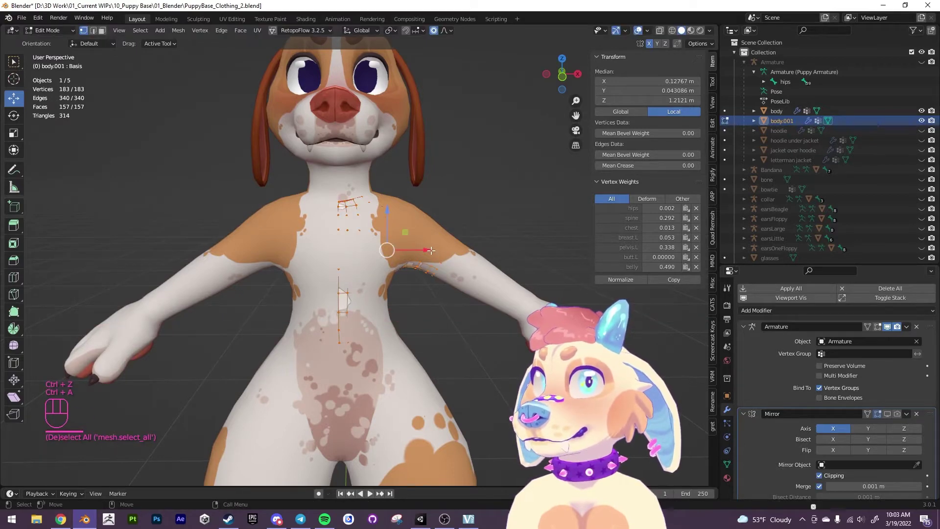
drag(431, 250, 440, 258)
key(ctrl+z)
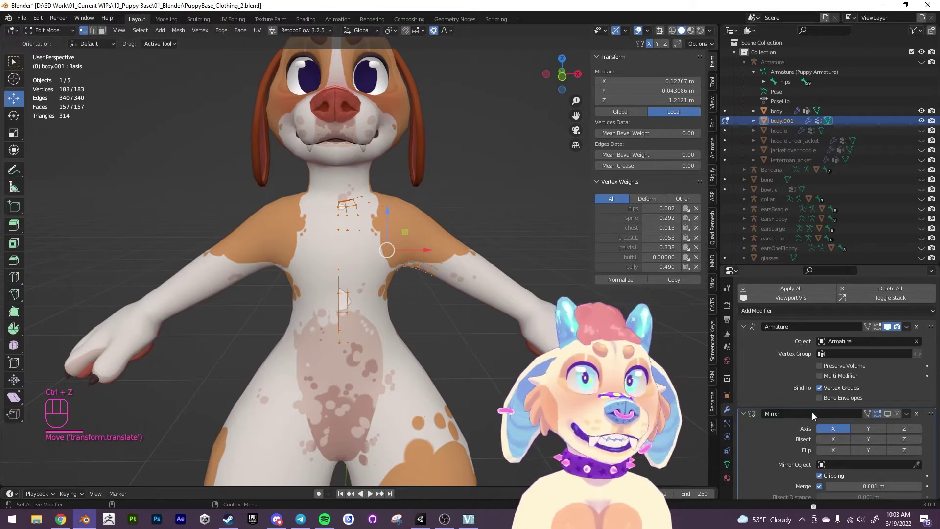
Remove the shirt's Mirror modifier, then test moving the whole mesh along X and undo the test moves
click(917, 414)
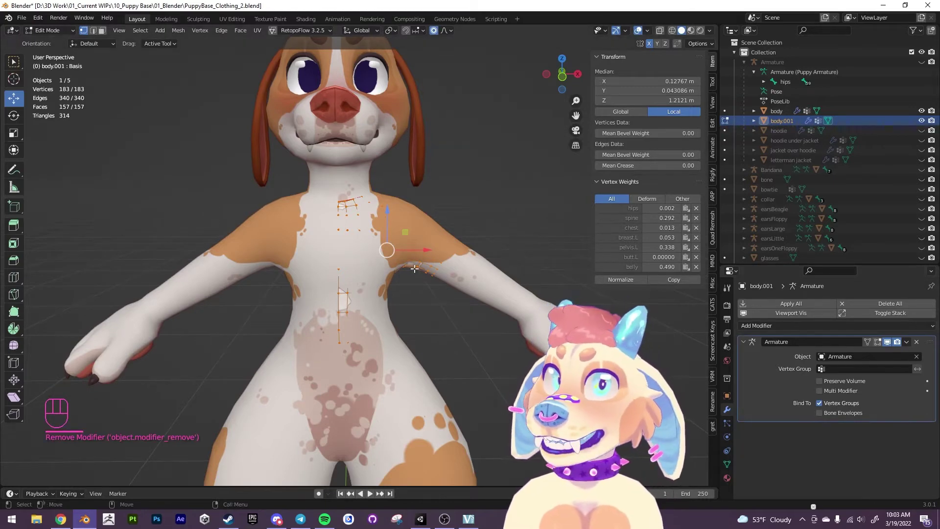
drag(428, 251, 443, 254)
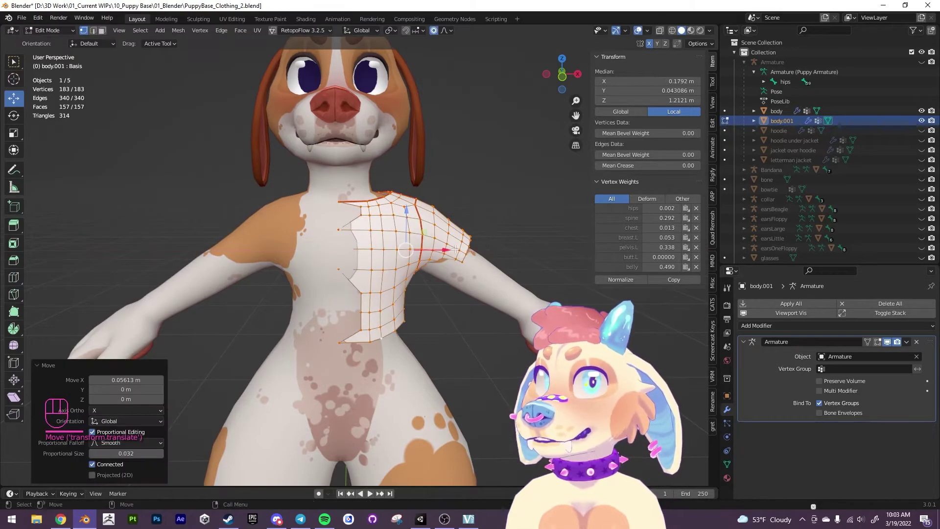
key(ctrl+z)
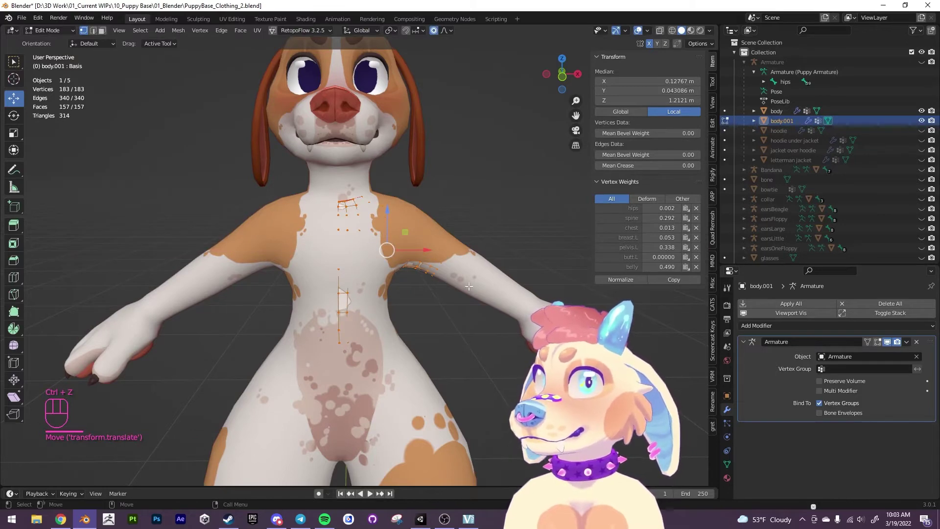
key(ctrl+a)
drag(430, 250, 497, 251)
key(ctrl+z)
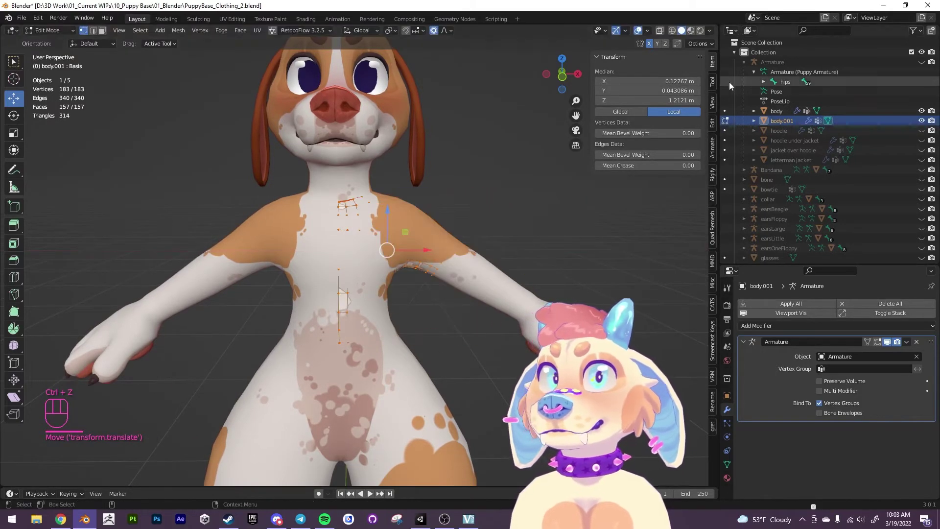
Hide the body mesh, test a sideways move of the shirt and undo it, and turn off X mirror editing
click(921, 111)
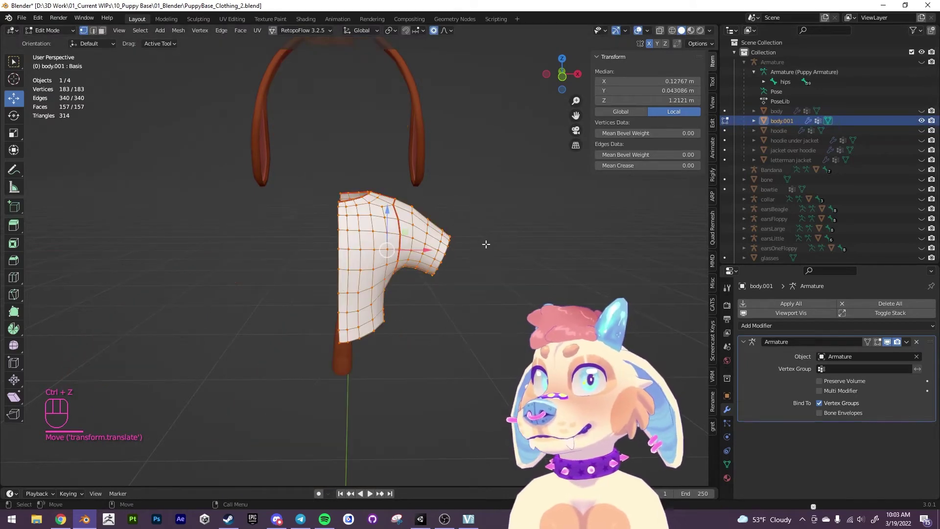
alt+middle_drag(485, 244, 444, 264)
drag(413, 250, 462, 250)
key(ctrl+z)
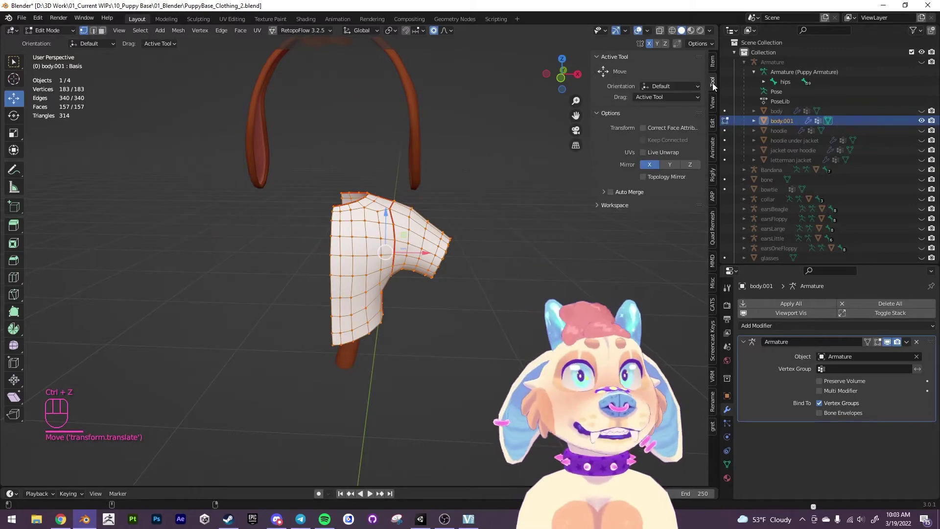
click(713, 82)
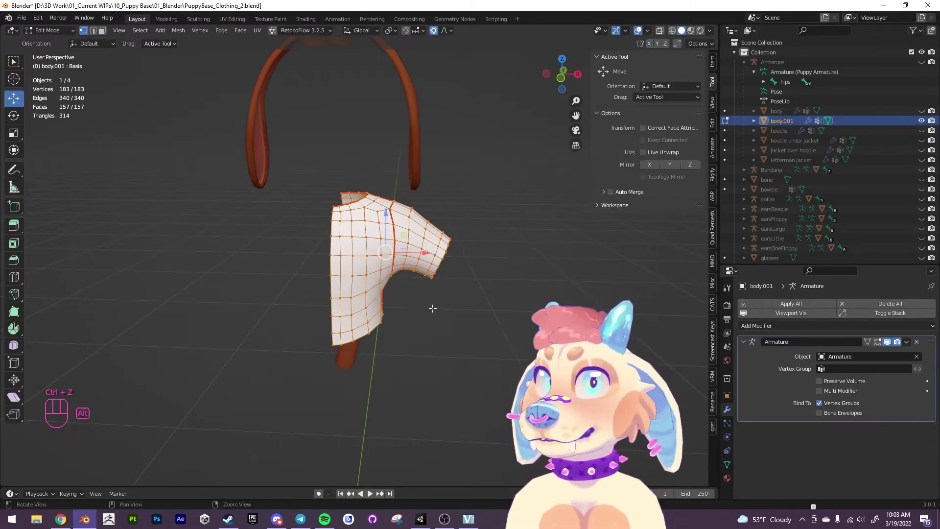
Unhide the body, scale the whole shirt up slightly to cover the torso, and lower it by about 0.0054 m
click(921, 111)
key(s)
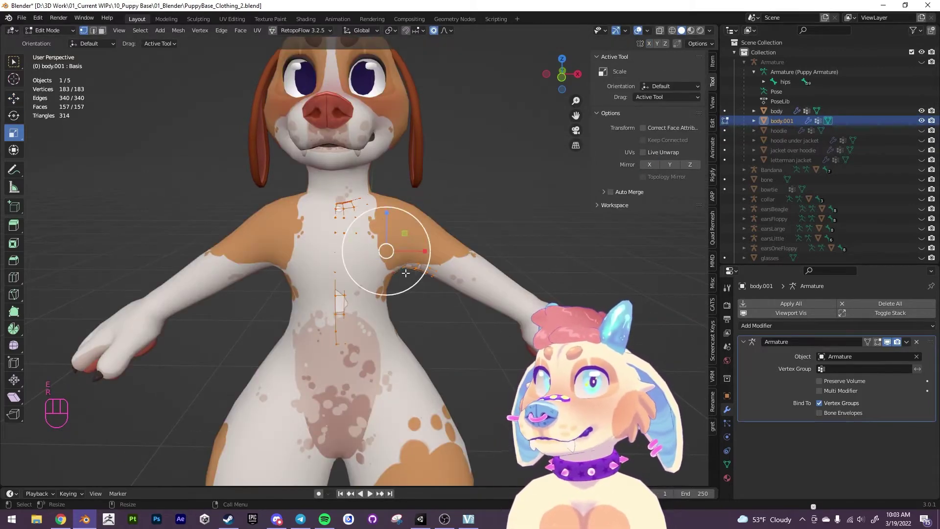
click(422, 252)
drag(422, 251, 427, 251)
drag(391, 213, 391, 215)
alt+drag(469, 323, 438, 326)
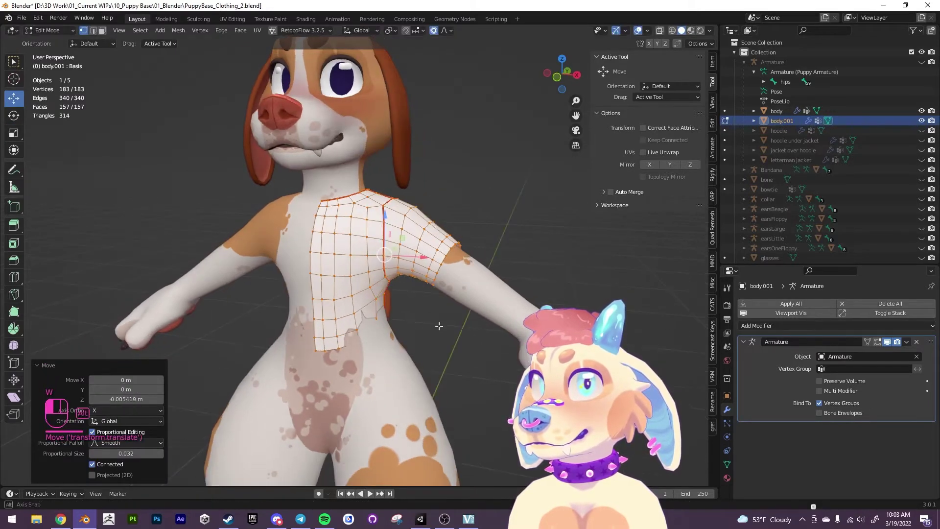
Select the shirt's lower side vertex, try pulling it outward along X, and undo the moves
key(1)
click(382, 337)
alt+drag(382, 337, 410, 335)
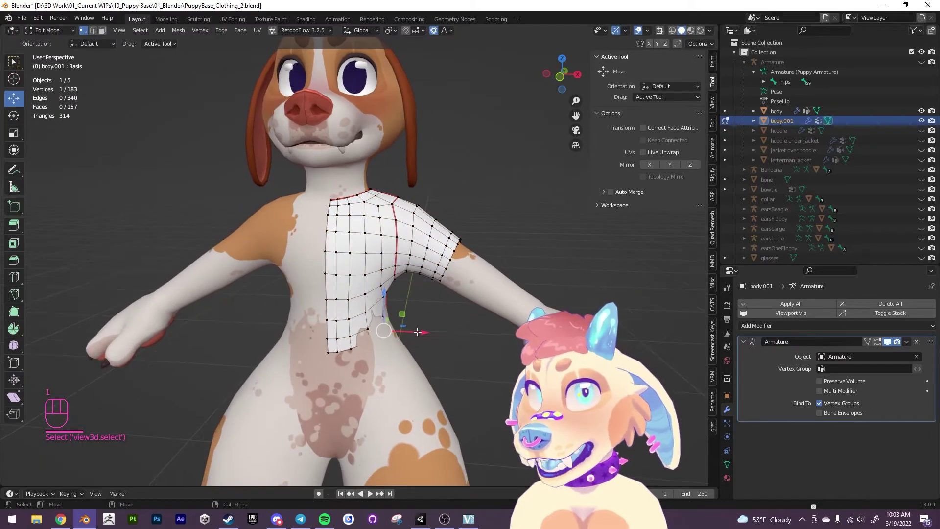
mouse_move(427, 344)
middle_down()
mouse_move(444, 346)
mouse_move(401, 351)
mouse_move(434, 346)
mouse_move(433, 356)
middle_up()
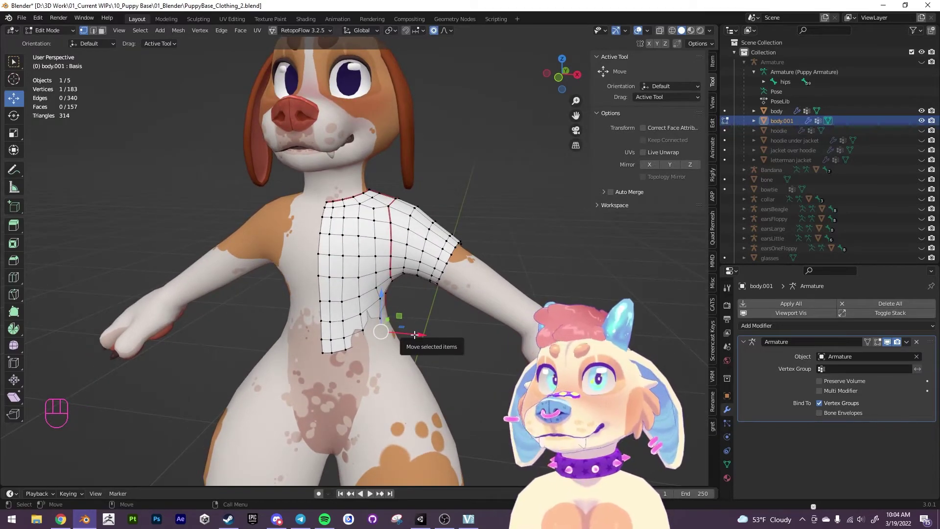
click(433, 31)
click(451, 32)
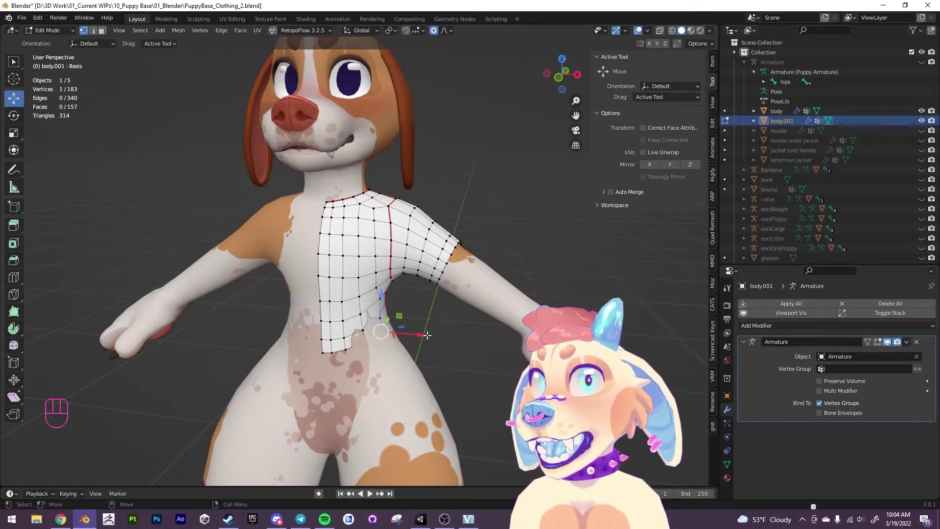
mouse_move(427, 335)
mouse_down()
mouse_move(435, 336)
mouse_move(418, 335)
mouse_move(429, 336)
mouse_up()
key(ctrl+z)
key(ctrl+z)
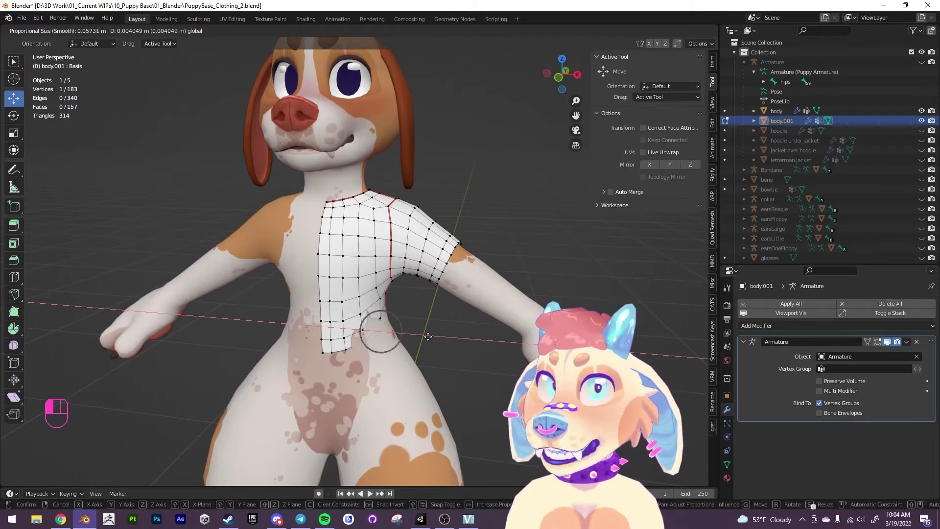
Pull the lower side and back hem vertices outward clear of the body, using proportional editing widened to 0.180
mouse_move(428, 337)
mouse_down()
mouse_move(449, 340)
mouse_move(440, 346)
mouse_up()
scroll(436, 338, down, 13)
scroll(446, 340, up, 1)
alt+drag(439, 345, 454, 344)
drag(402, 296, 260, 323)
click(370, 333)
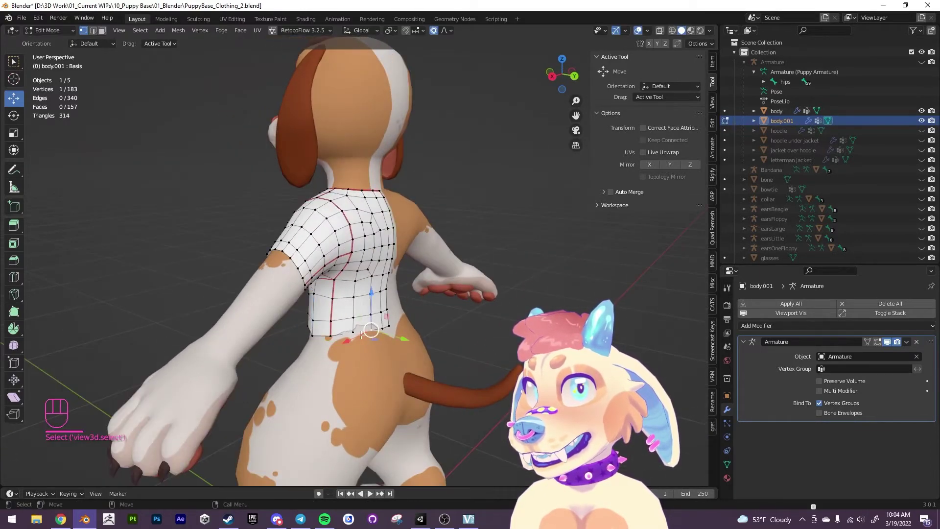
alt+drag(348, 343, 400, 335)
alt+drag(400, 334, 480, 338)
alt+middle_drag(392, 342, 392, 342)
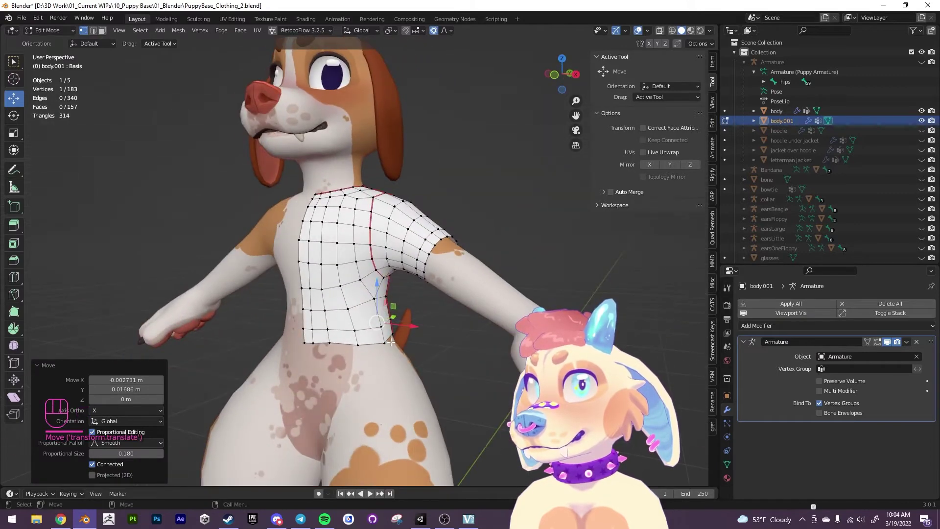
Move the shirt's front and side hem vertices outward and downward over the hips with proportional editing
click(329, 345)
drag(330, 345, 306, 373)
click(305, 356)
mouse_move(385, 344)
mouse_down()
mouse_move(334, 366)
mouse_move(331, 381)
mouse_move(387, 388)
mouse_move(407, 369)
mouse_move(395, 347)
mouse_up()
scroll(334, 366, up, 3)
click(398, 360)
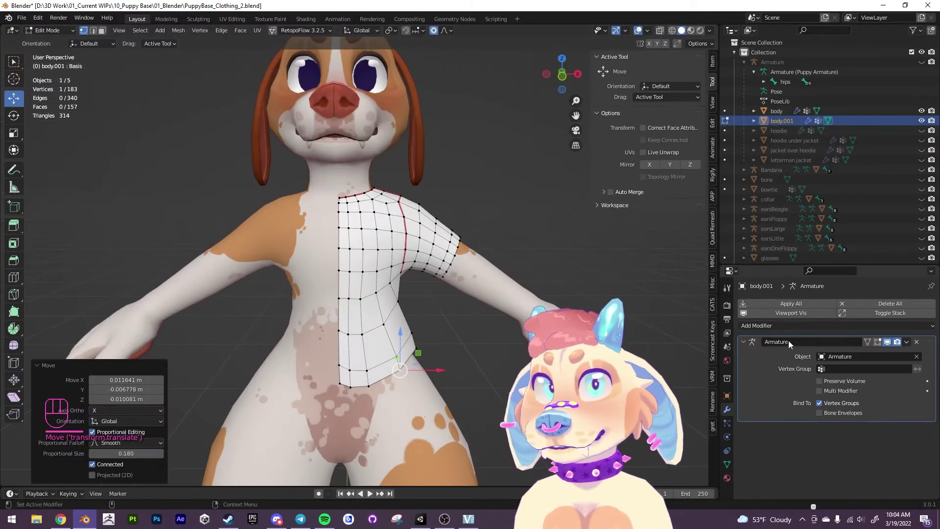
Add a Mirror modifier on the X axis to the shirt and enable Clipping
click(776, 325)
click(739, 207)
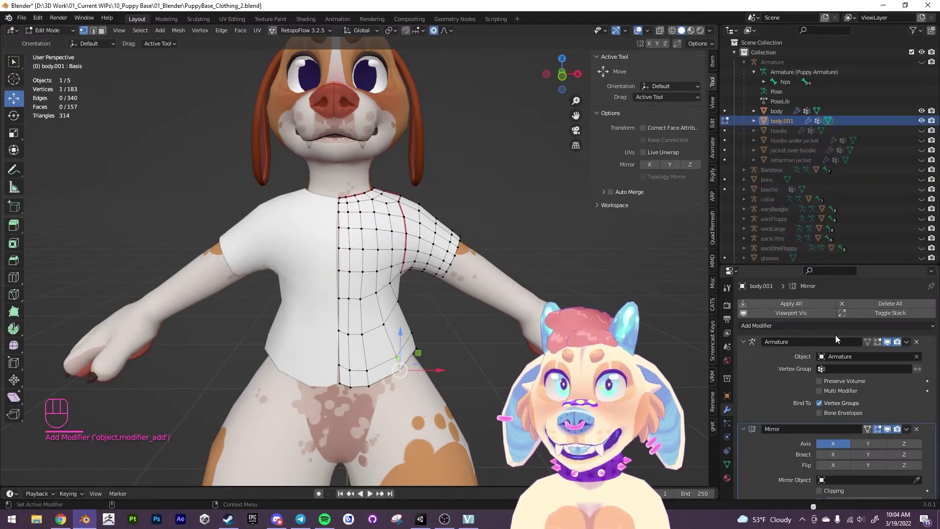
scroll(832, 431, down, 2)
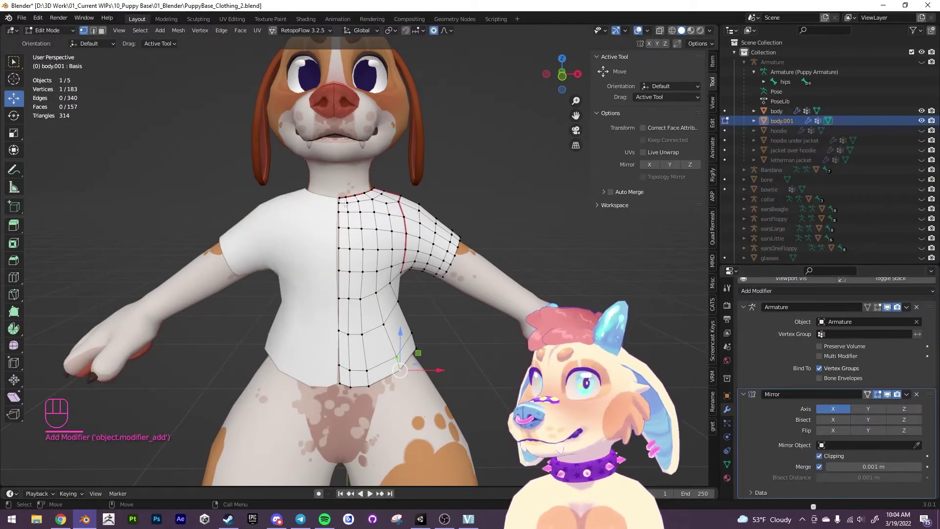
Move the front centre-line vertices at the neckline, belly and hem along X onto the mirror plane
click(341, 196)
drag(380, 197, 375, 196)
click(345, 331)
drag(383, 331, 377, 331)
click(339, 384)
drag(378, 382, 372, 382)
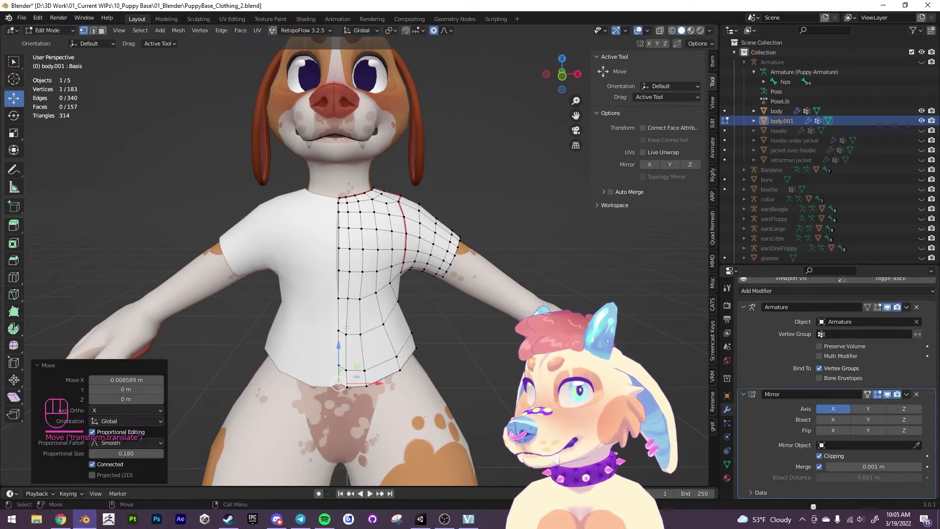
click(338, 294)
drag(351, 270, 343, 270)
Snap the front neckline's centre vertex and a lower back centre-line vertex onto the mirror plane along X
scroll(326, 295, up, 5)
middle_drag(326, 295, 308, 180)
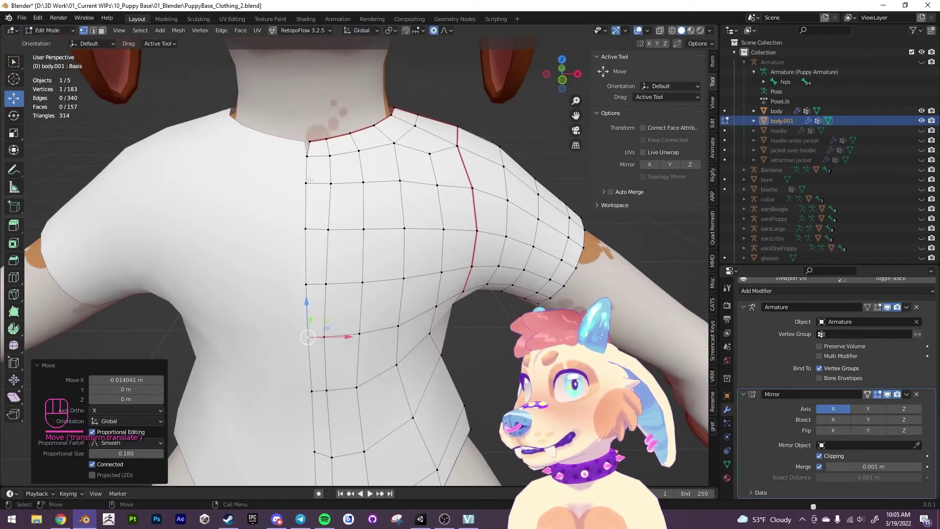
click(310, 143)
drag(347, 143, 342, 143)
alt+drag(470, 215, 251, 227)
click(398, 334)
drag(358, 334, 362, 335)
alt+drag(384, 407, 396, 415)
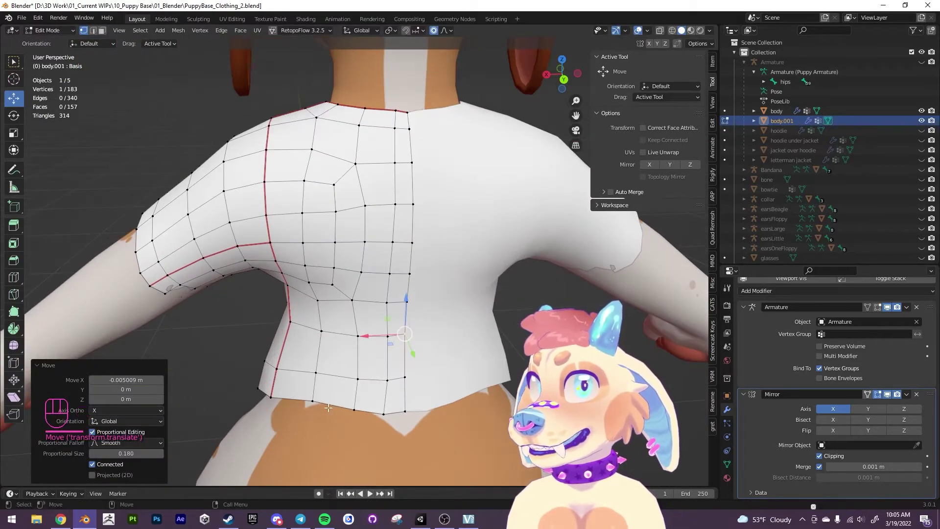
Select the shirt's hem edge loop and smooth it with the Smooth tool
double_click(327, 402)
click(14, 345)
drag(316, 414, 261, 353)
Select the sleeve opening's edge loop and adjust its placement and shape around the upper arm
alt+drag(220, 318, 521, 286)
double_click(169, 294)
key(w)
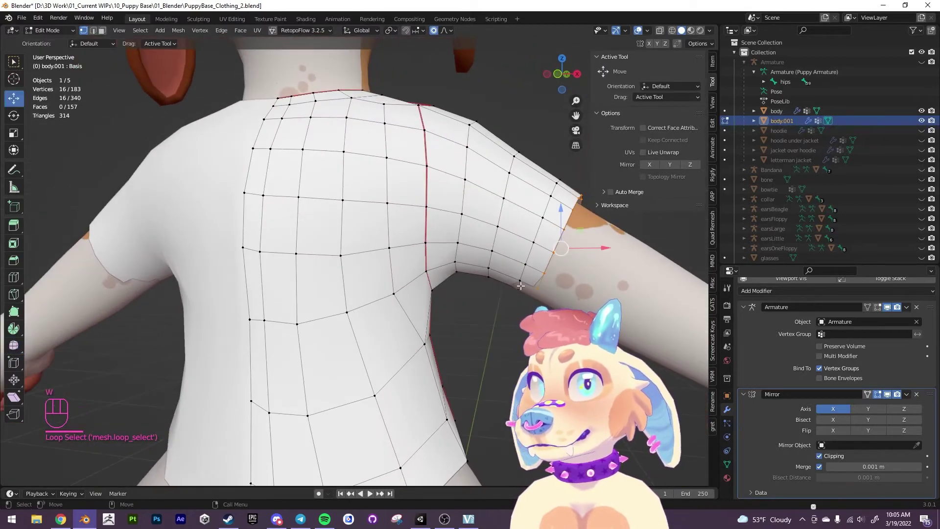
drag(561, 253, 581, 275)
key(e)
key(r)
alt+drag(462, 219, 473, 218)
Select the face loops from the waist down to the hem and smooth them by a factor of about 0.83
scroll(473, 218, down, 2)
middle_drag(495, 271, 381, 317)
alt+shift+click(397, 270)
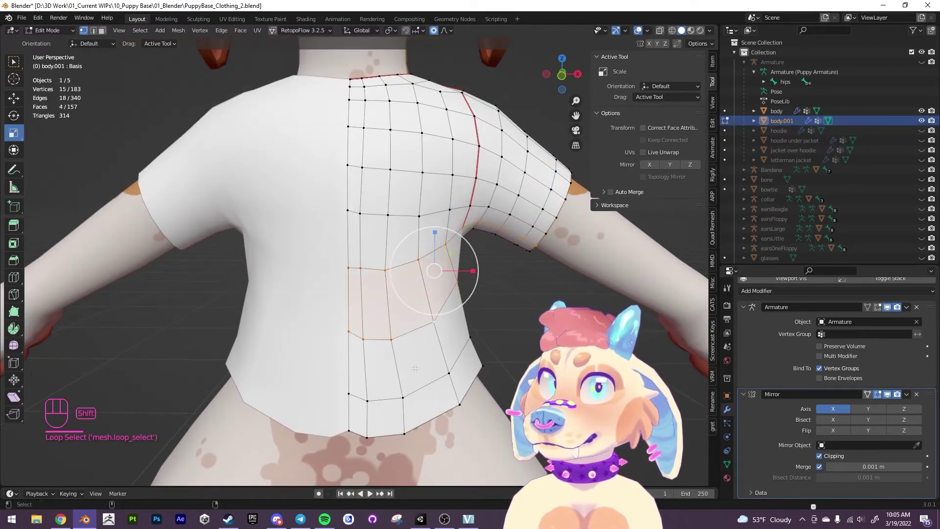
alt+shift+click(423, 424)
click(13, 328)
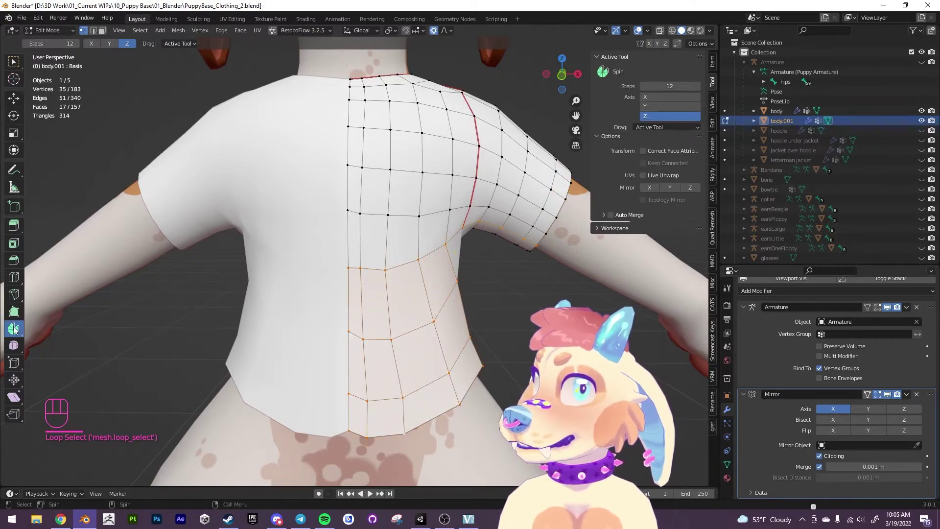
click(13, 345)
drag(418, 314, 461, 248)
Turn off proportional editing and lower the two bottom front centre-line vertices, the upper one by about 0.0082 m
alt+drag(461, 247, 360, 352)
middle_drag(361, 351, 384, 328)
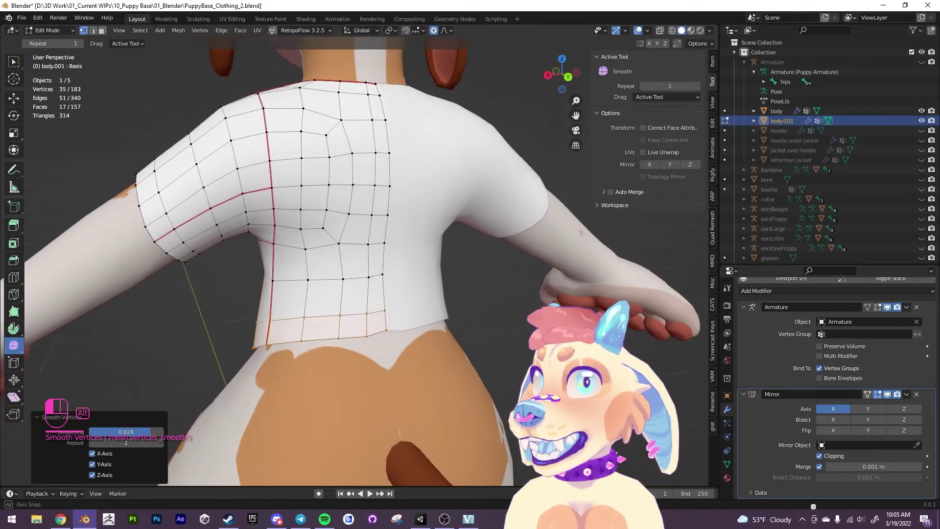
click(386, 326)
key(b)
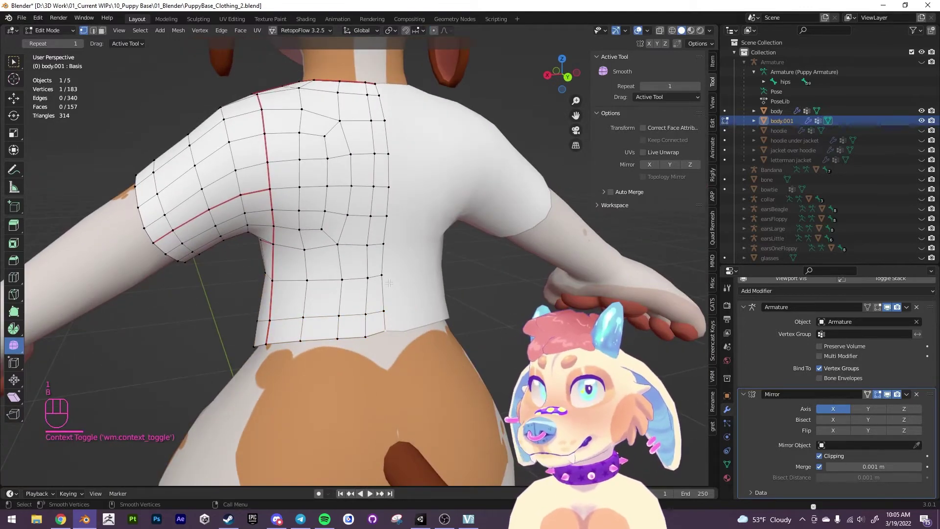
alt+drag(388, 293, 377, 297)
key(w)
alt+drag(378, 297, 595, 288)
click(346, 415)
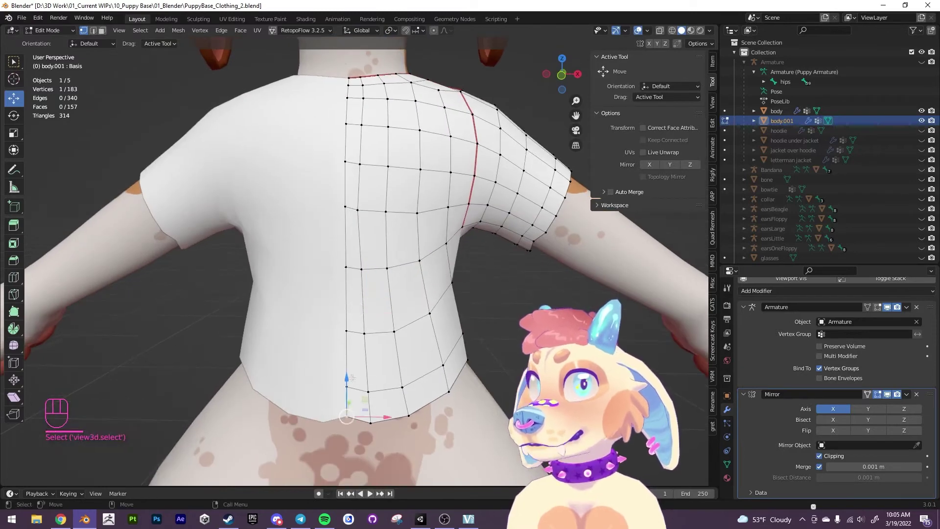
drag(347, 378, 347, 380)
middle_drag(347, 380, 349, 377)
click(349, 377)
drag(348, 345, 348, 351)
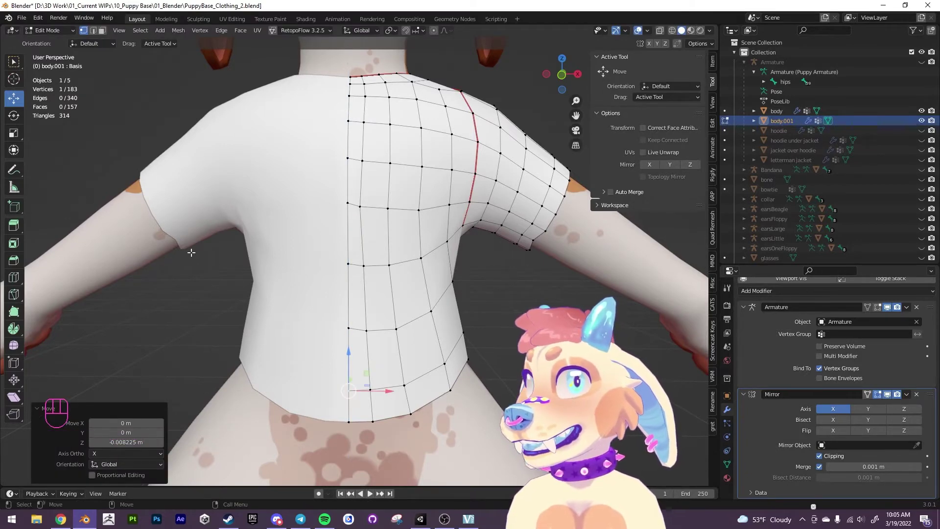
Annotate the shirt's front with two curved strokes across the waist and belly, each peaking at the centre line
mouse_move(191, 253)
middle_down()
mouse_move(239, 259)
mouse_move(184, 253)
middle_up()
middle_drag(341, 256, 363, 257)
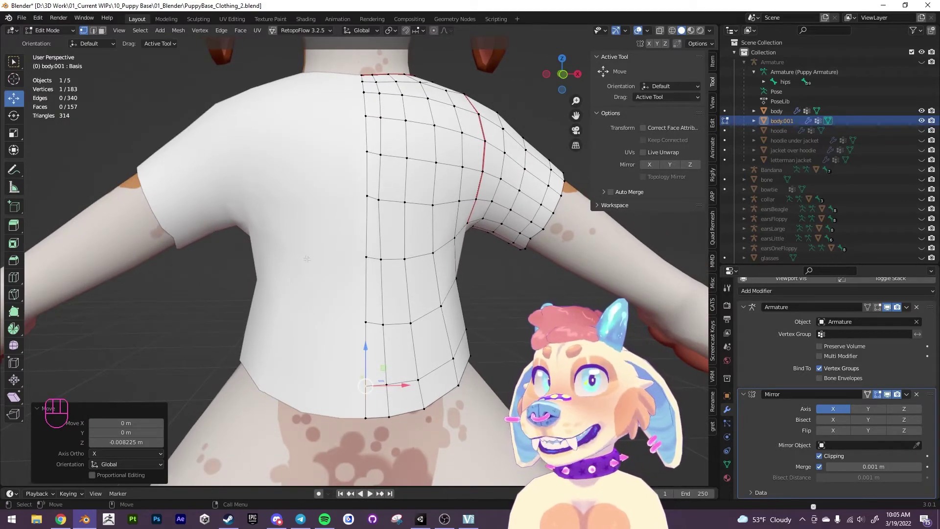
click(14, 169)
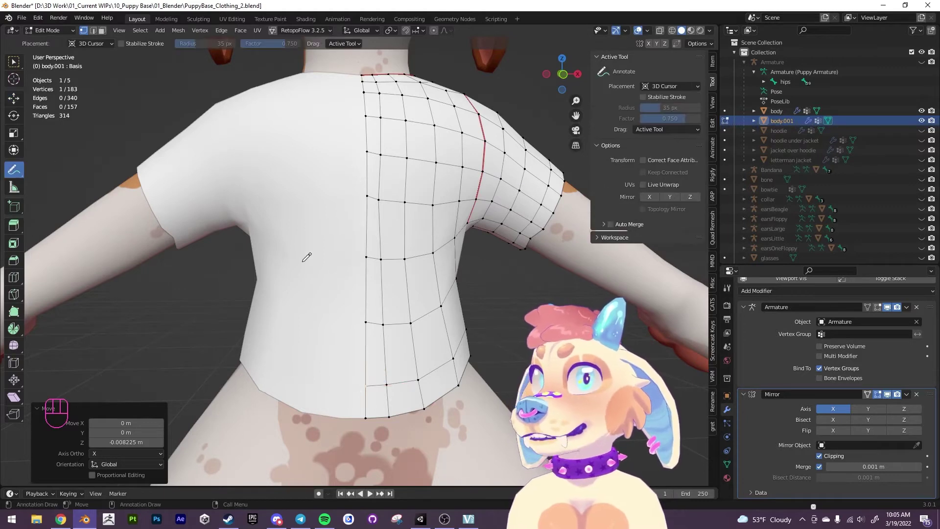
drag(301, 262, 354, 255)
drag(439, 257, 442, 256)
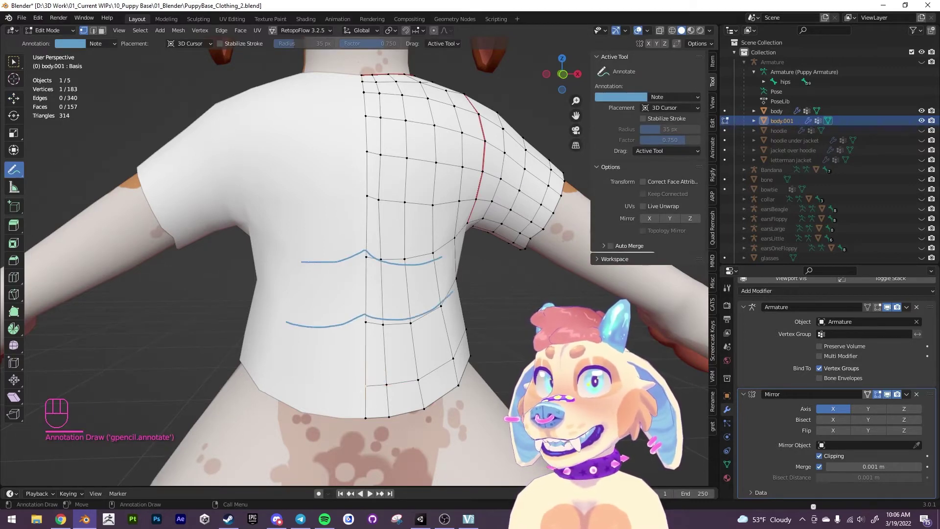
middle_drag(564, 447, 549, 448)
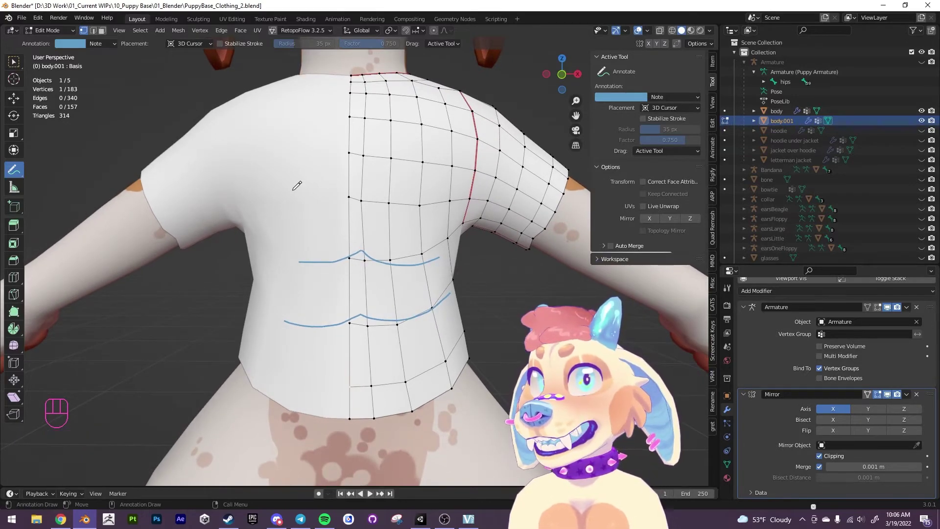
Annotate a straight line across the shirt's chest, clear all the annotation strokes and return to box selection
drag(413, 192, 415, 192)
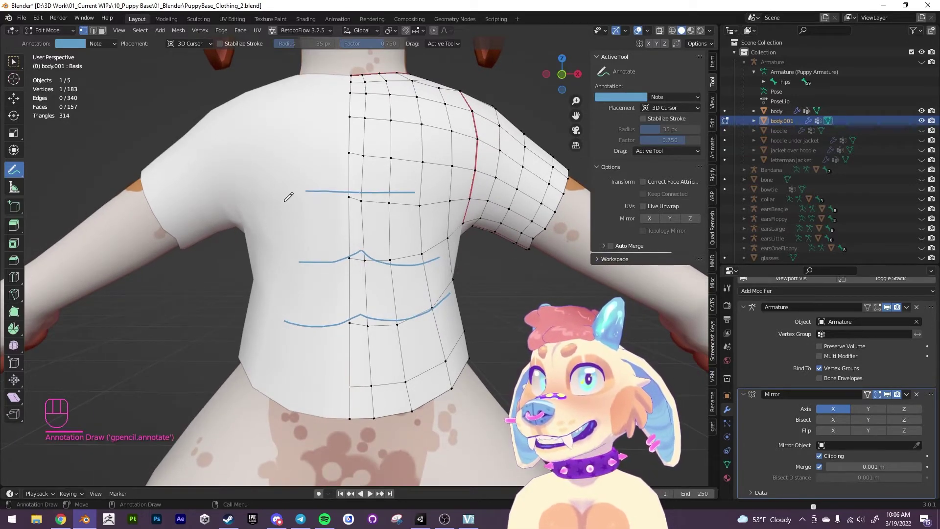
right_click(331, 137)
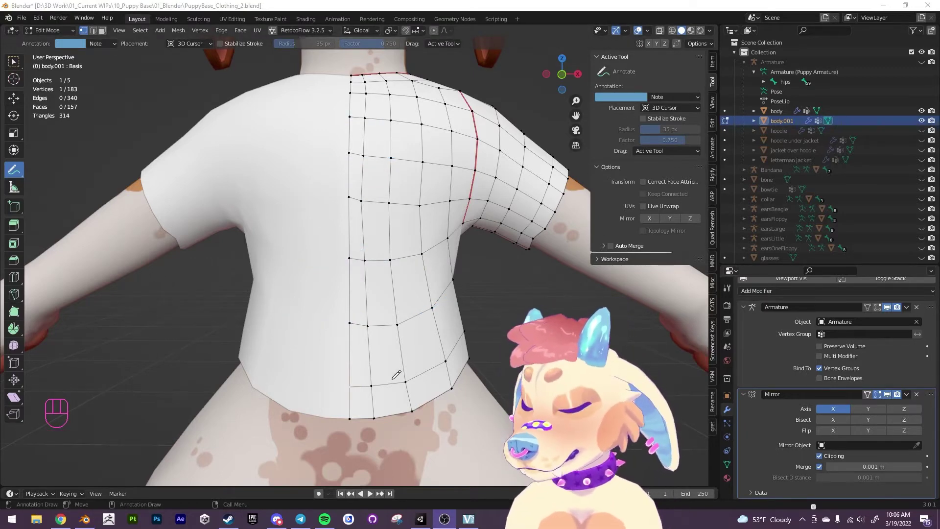
click(15, 65)
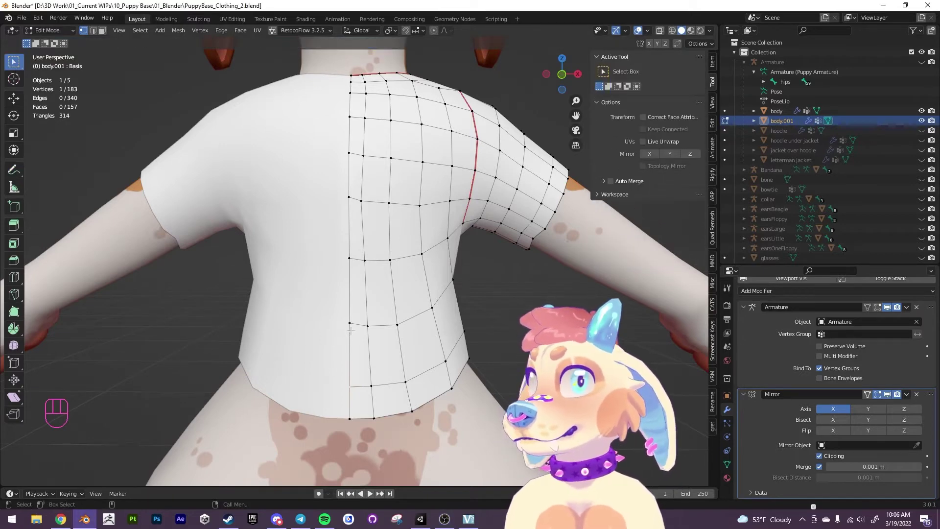
Lower the front centre-line vertices at the waist, belly and chest slightly along Z to flatten the peaks in the horizontal edge loops
key(w)
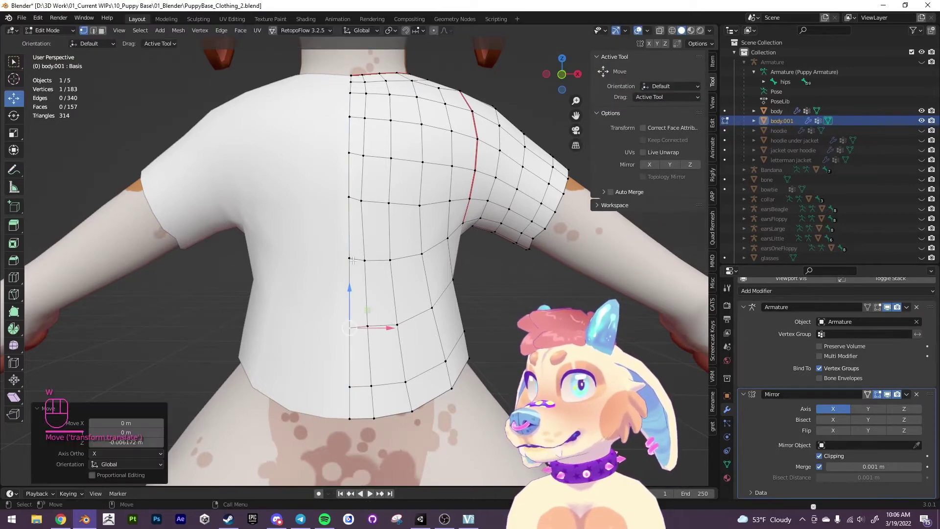
click(348, 197)
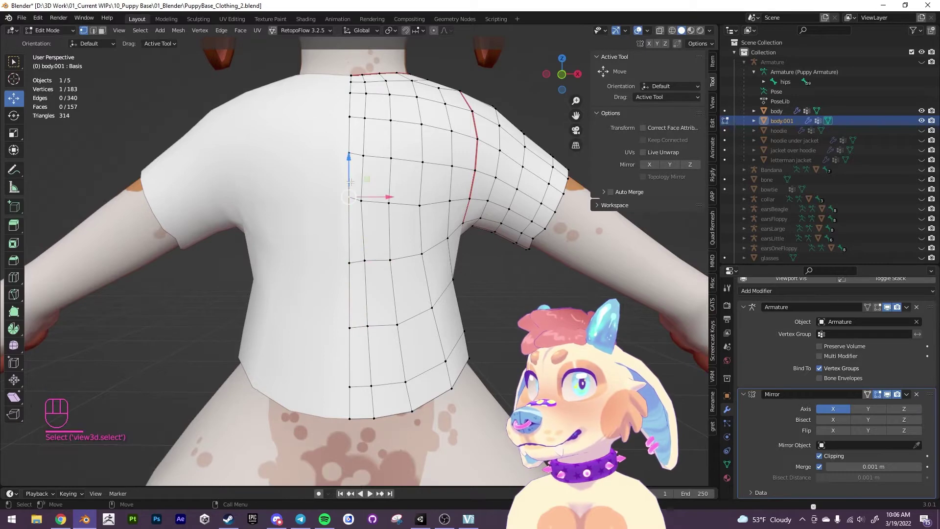
drag(349, 192, 350, 143)
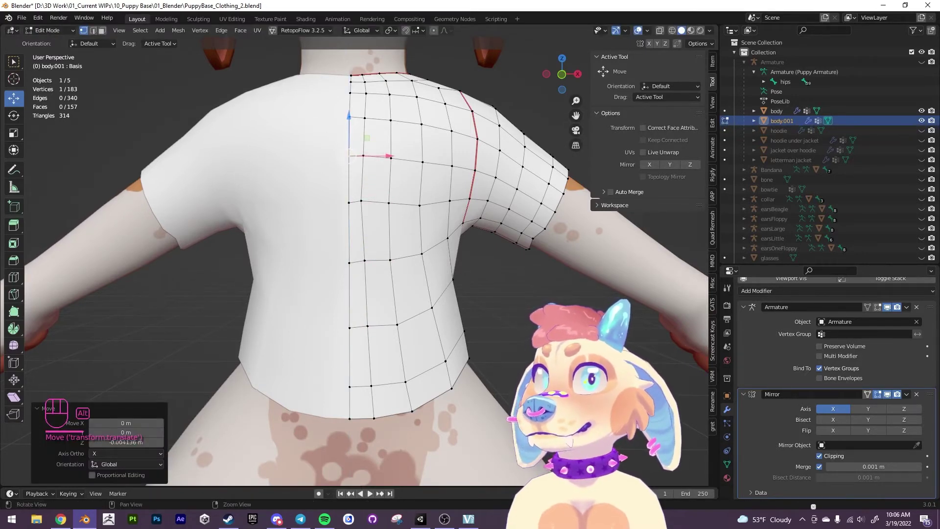
Move the side hem vertex outward and down by about 0.013 m, and adjust the side vertex just above it
alt+drag(509, 372, 459, 390)
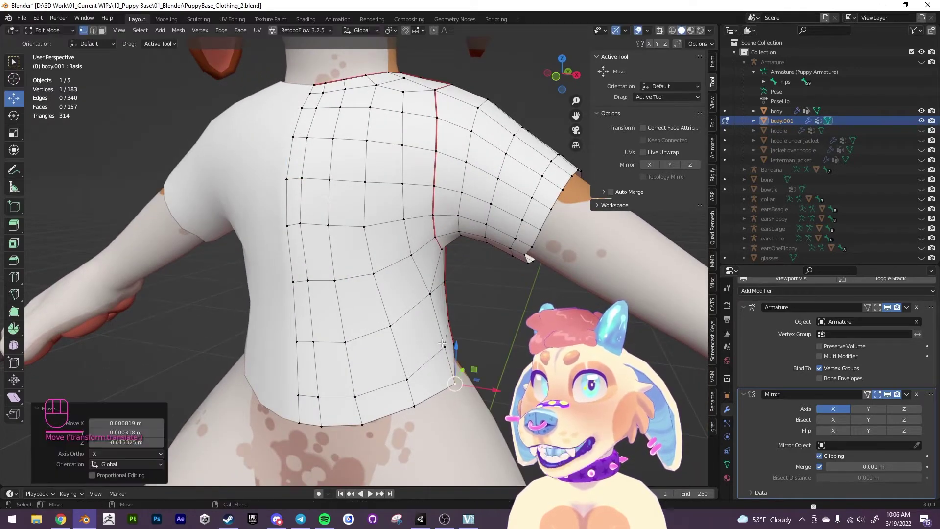
click(443, 345)
alt+drag(444, 344, 425, 355)
double_click(453, 342)
key(e)
key(r)
double_click(414, 405)
key(ctrl+z)
Move the sleeve opening's underside vertex about 0.0056 m in X and 0.0036 m down
alt+click(415, 367)
scroll(470, 350, down, 1)
mouse_move(517, 348)
middle_down()
mouse_move(469, 343)
mouse_move(515, 334)
middle_up()
key(w)
drag(504, 241, 507, 242)
middle_drag(507, 243, 286, 350)
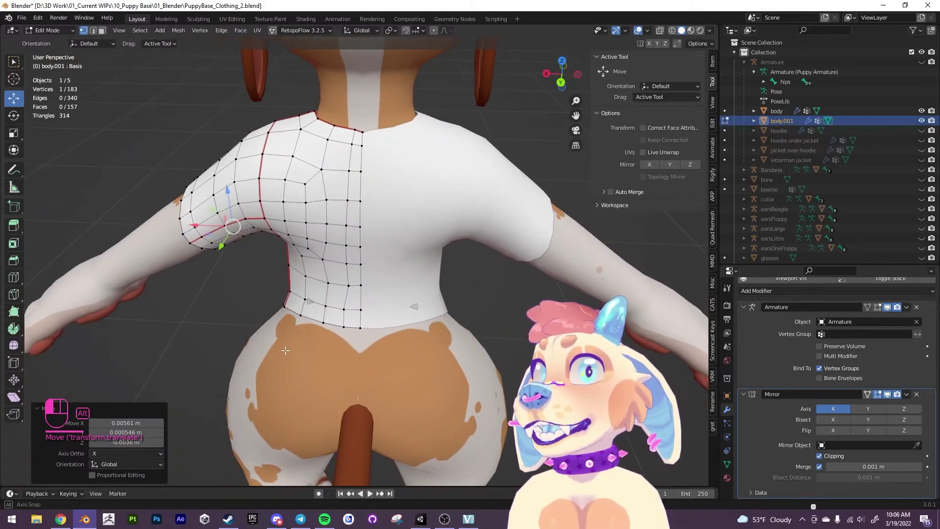
Raise the back neckline's centre vertex by about 0.0034 m along Z
alt+drag(285, 350, 298, 359)
click(367, 141)
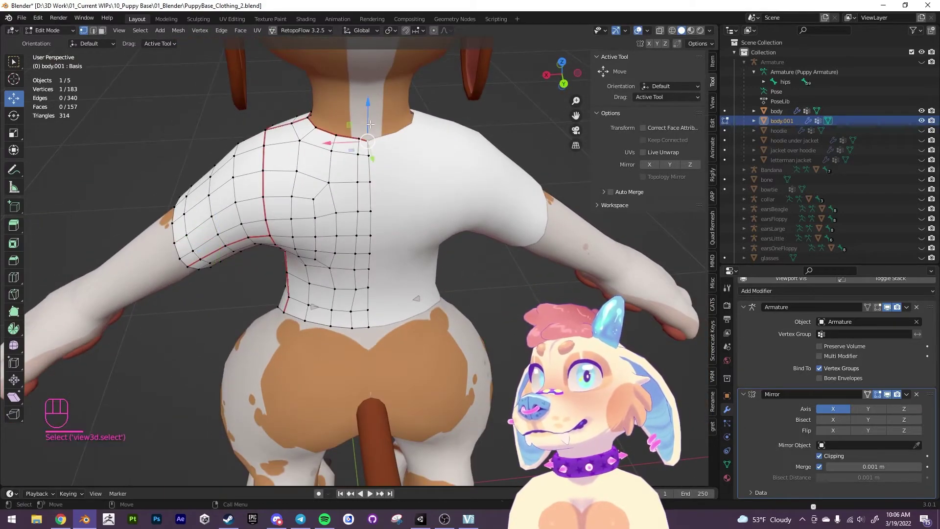
drag(370, 124, 370, 124)
middle_drag(370, 124, 338, 131)
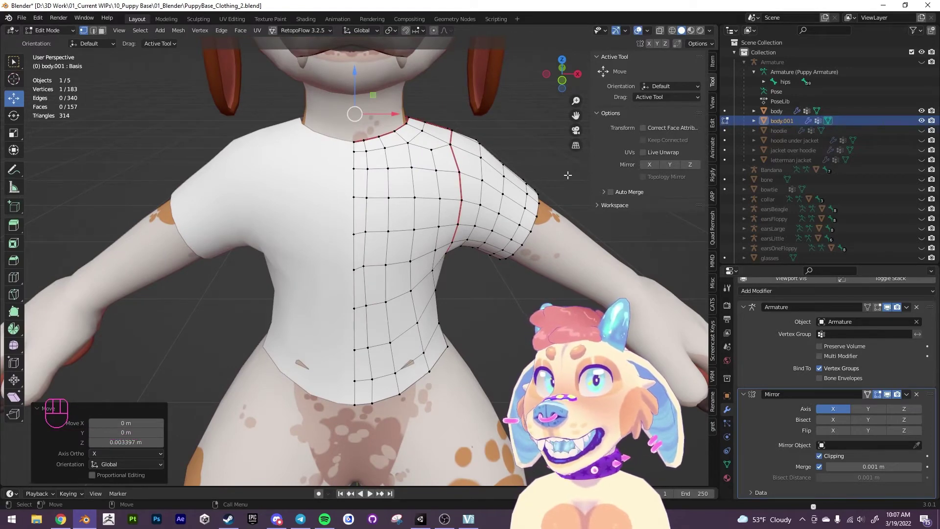
middle_drag(542, 253, 108, 221)
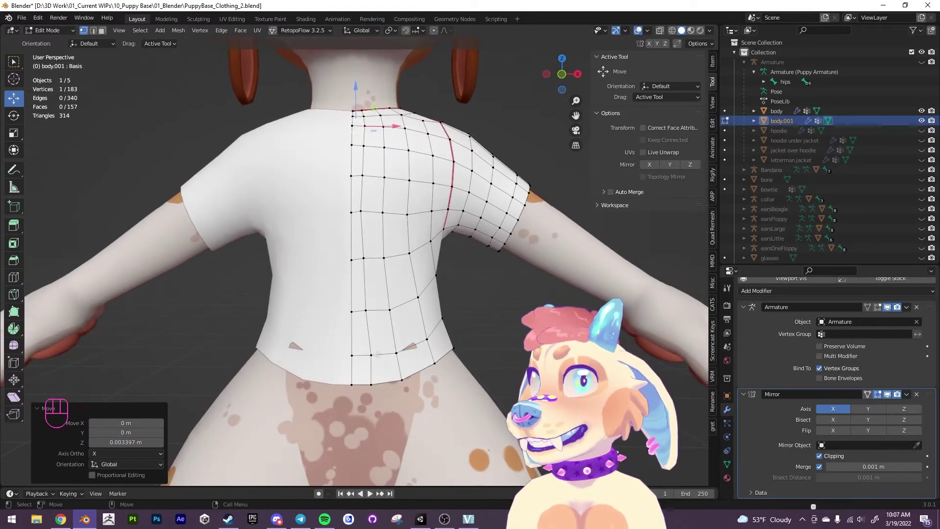
Select the edge loop above the hem, enable proportional editing and scale the loop by about 1.084
middle_drag(478, 349, 394, 326)
alt+click(394, 326)
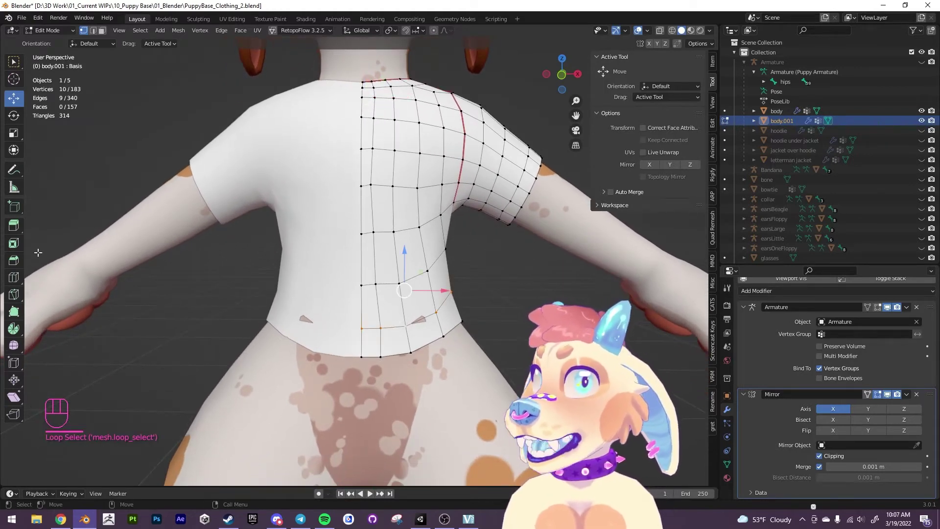
key(o)
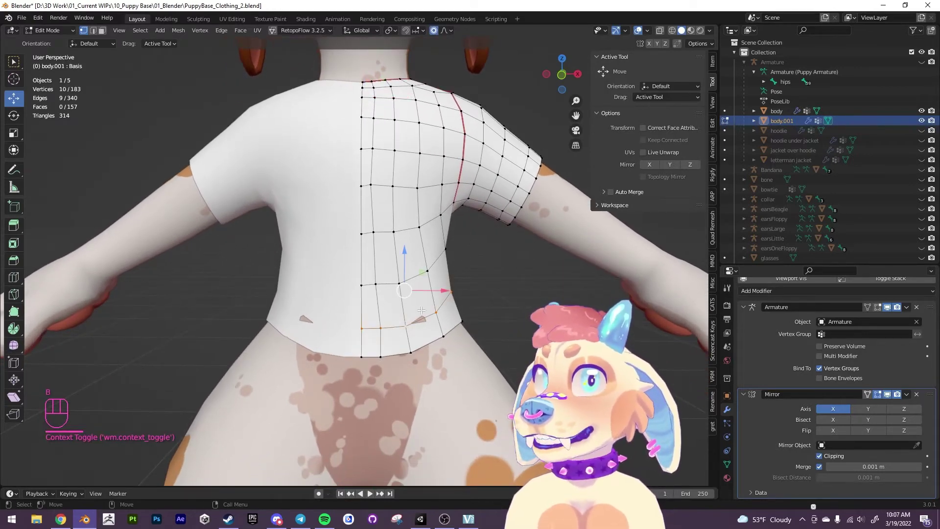
key(e)
key(r)
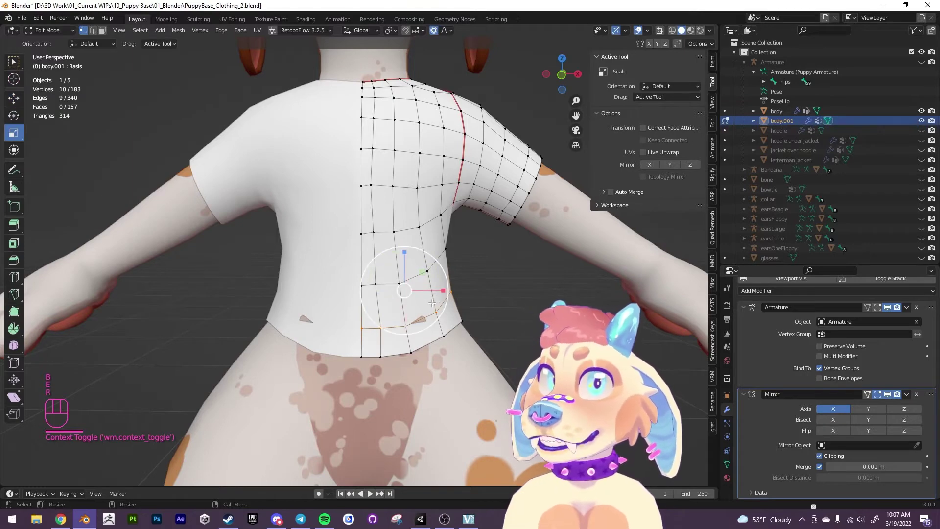
drag(434, 301, 440, 304)
scroll(384, 250, down, 5)
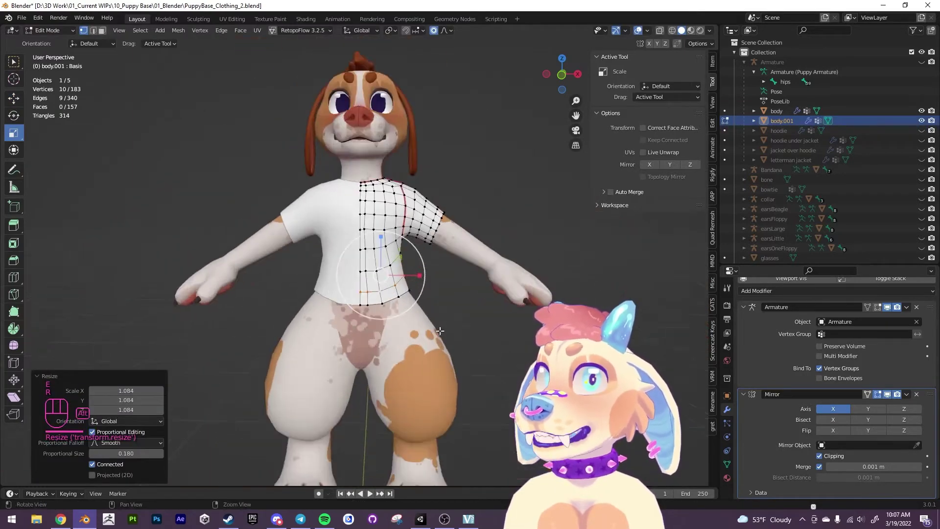
Lower the selected loop with proportional editing to lengthen the bottom of the shirt
key(w)
drag(384, 250, 412, 319)
key(e)
key(r)
Select the edge loop near the hem and smooth its vertices
alt+click(363, 312)
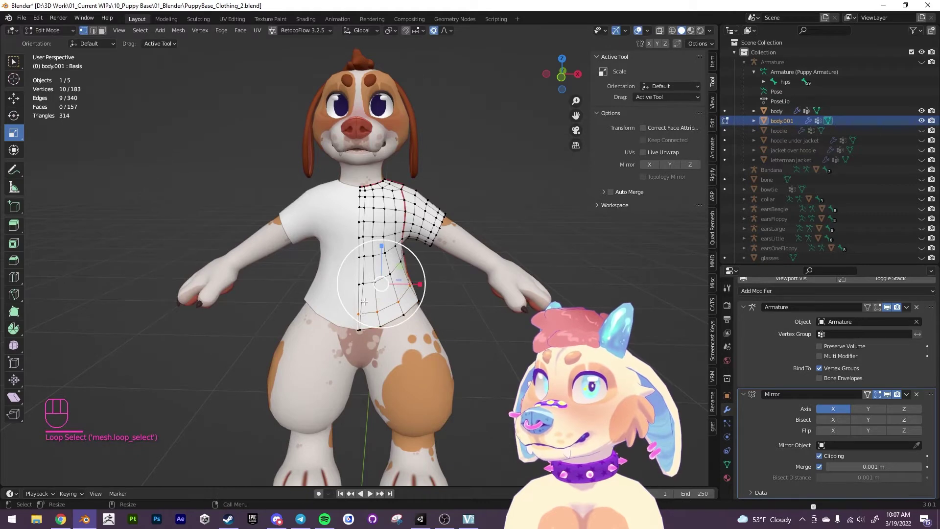
alt+click(362, 298)
click(13, 345)
drag(430, 294, 496, 316)
middle_drag(497, 316, 569, 322)
Reposition the front vertices at the chest, belly and hem in side view to refine the shirt's profile
click(406, 237)
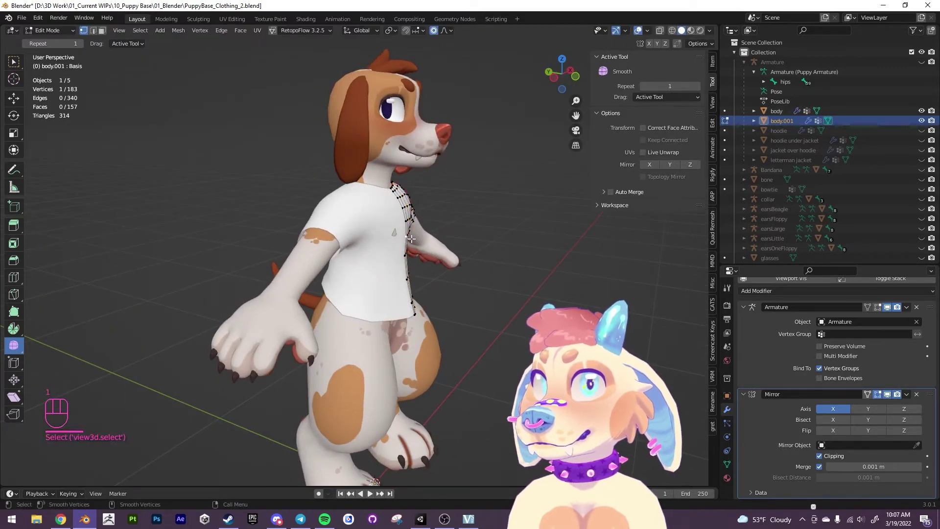
key(1)
key(w)
drag(406, 236, 415, 276)
click(408, 277)
click(415, 315)
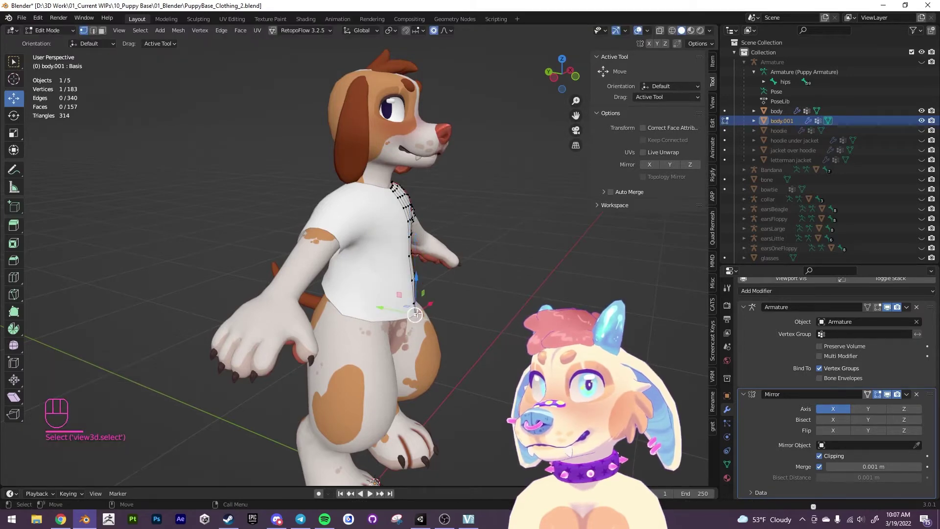
drag(415, 314, 404, 318)
Try to push the lower belly vertex backward with proportional editing, and undo the move
click(410, 280)
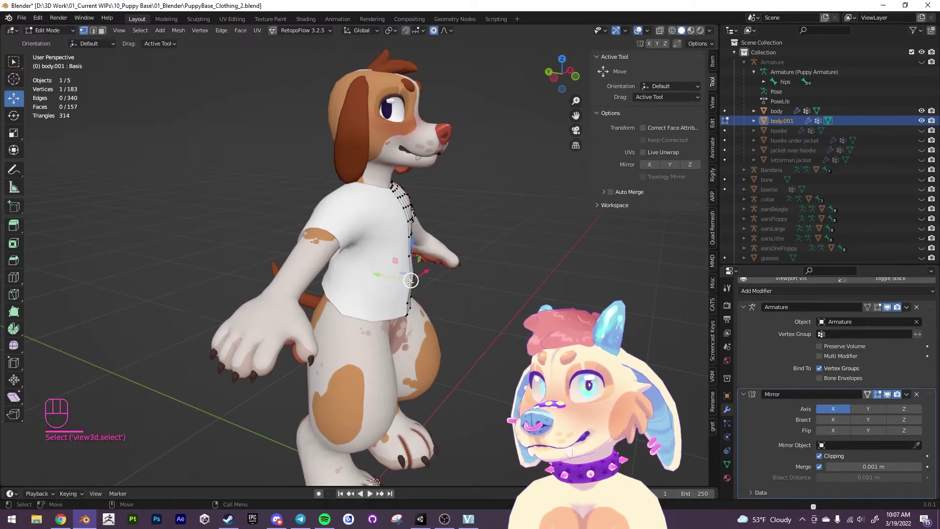
drag(410, 280, 401, 283)
alt+drag(419, 324, 422, 326)
middle_drag(422, 326, 382, 314)
scroll(382, 314, up, 6)
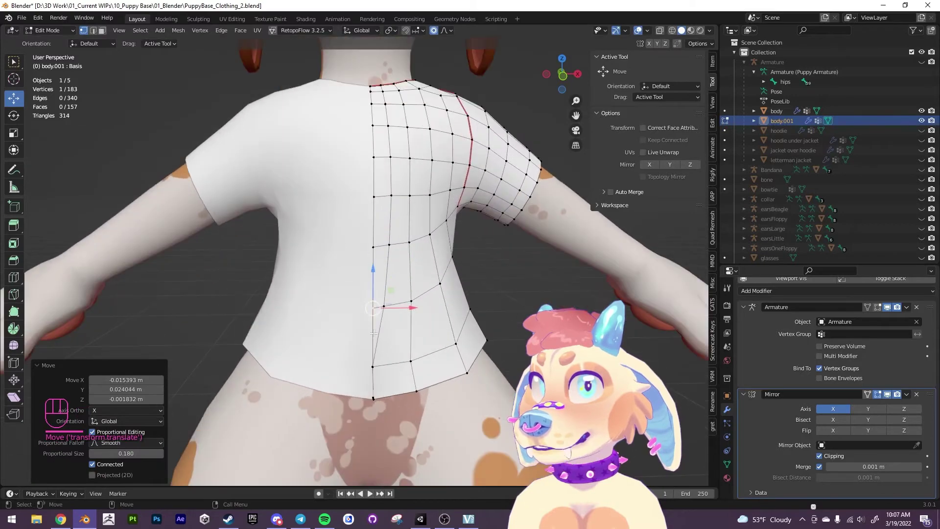
key(ctrl+z)
key(ctrl+z)
Move the front hem vertex beside the centre line about 0.055 m along X and about 0.031 m backward along Y
click(341, 360)
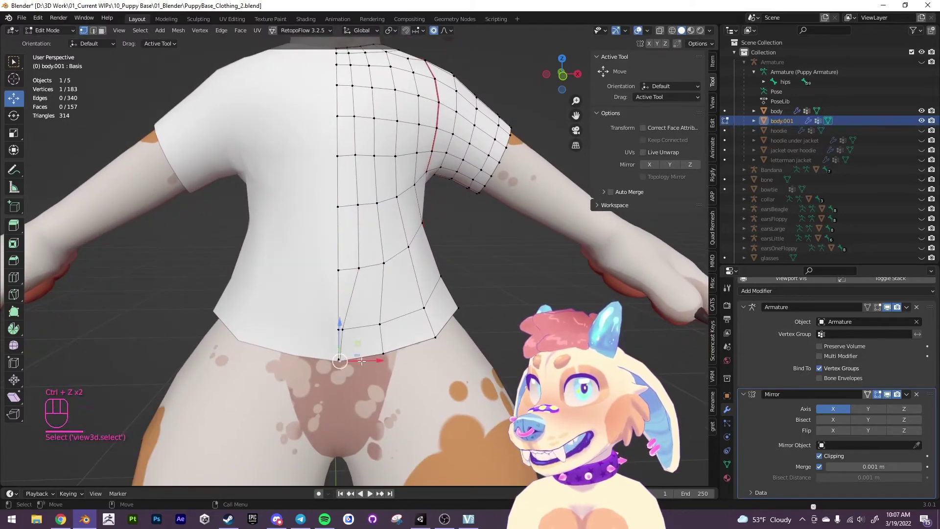
drag(381, 359, 417, 359)
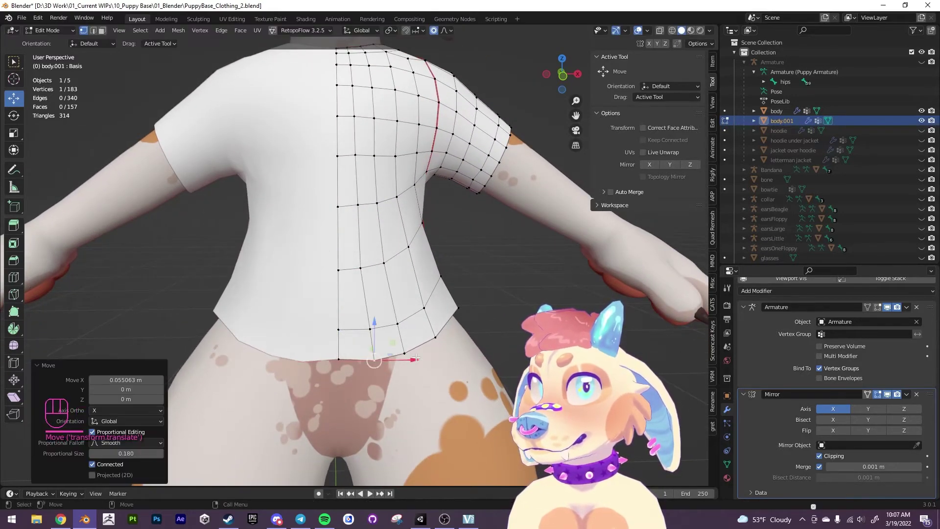
middle_drag(382, 354, 447, 348)
drag(440, 341, 419, 337)
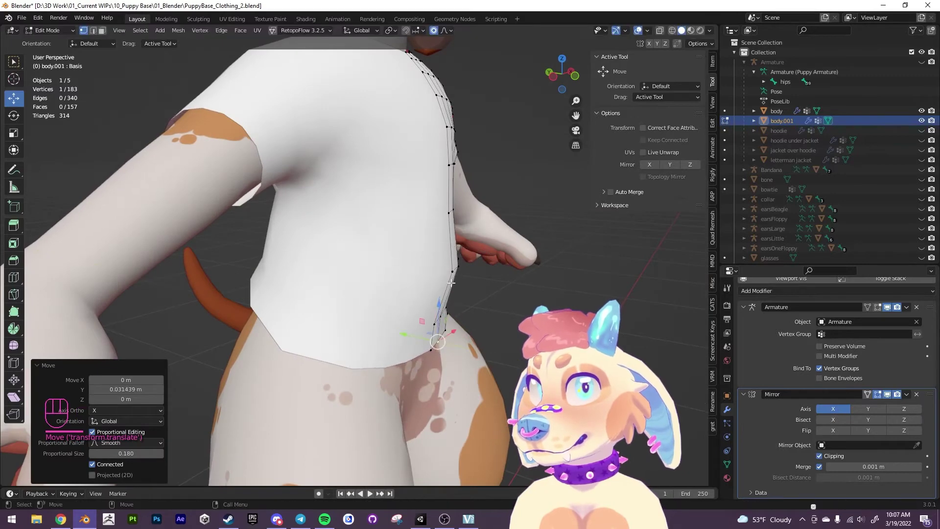
Push the front vertex at belly height backward toward the body and check the hem from the front
click(451, 272)
drag(424, 265, 399, 258)
middle_drag(399, 257, 365, 353)
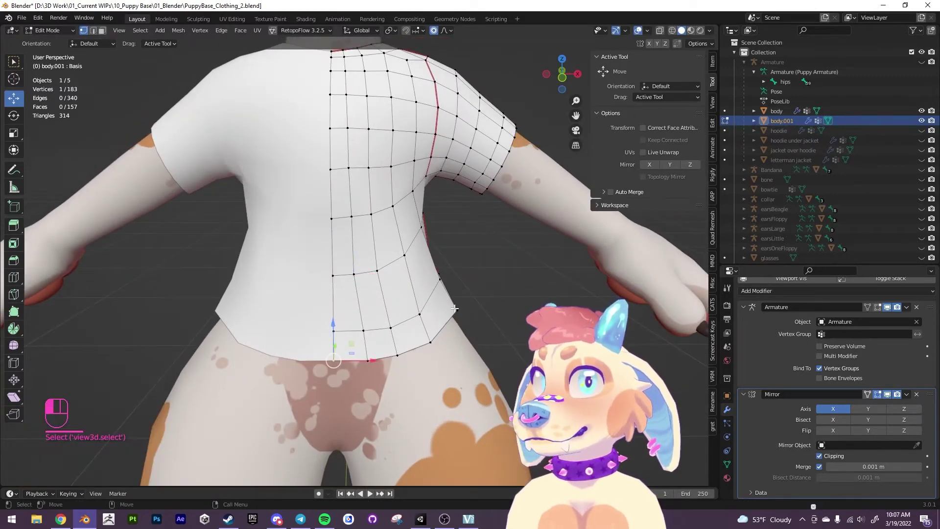
Add three loop cuts to the shirt, including one down the front torso and one around the sleeve beside the armhole seam
middle_drag(454, 308, 201, 283)
click(11, 278)
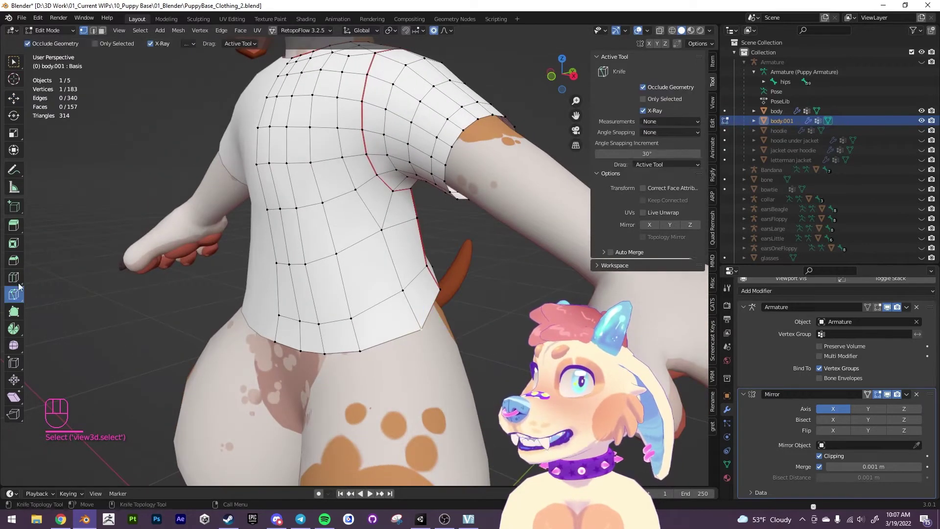
click(347, 253)
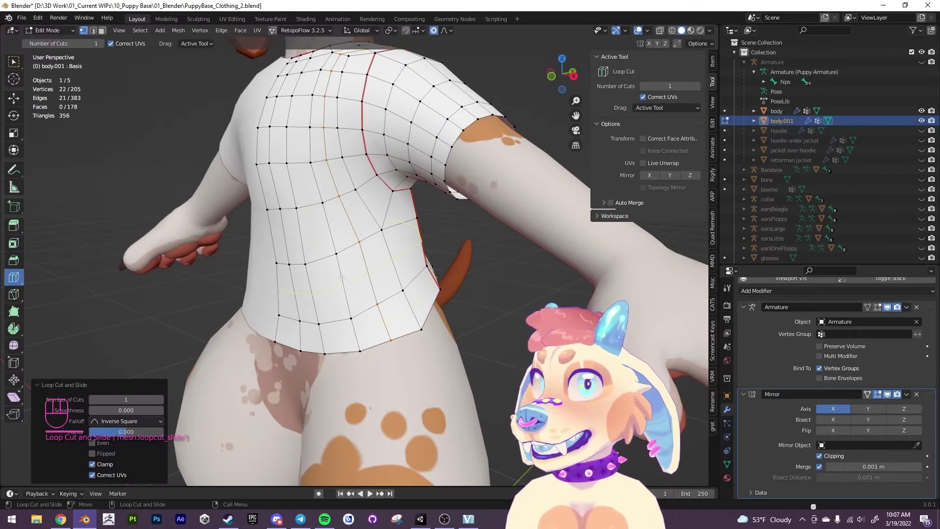
click(342, 277)
middle_drag(371, 323, 377, 236)
key(ctrl+z)
click(353, 206)
middle_drag(352, 206, 332, 280)
click(434, 112)
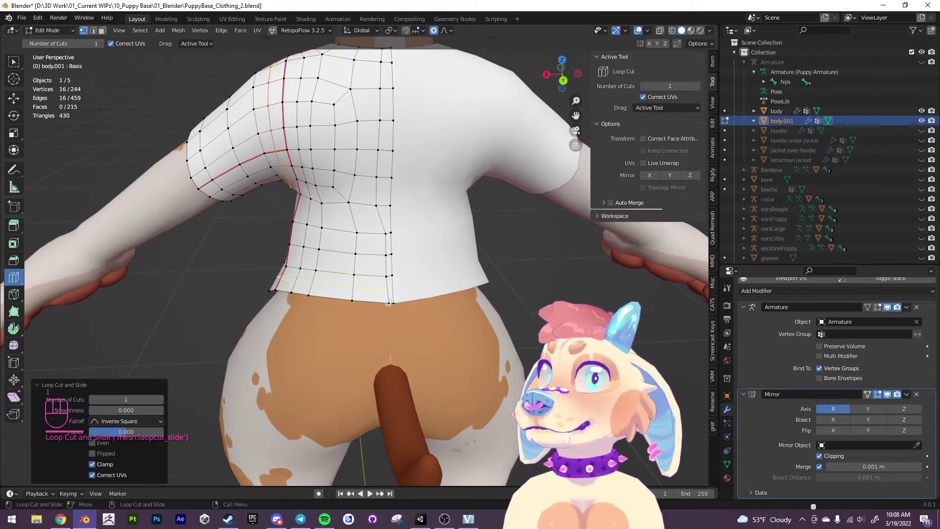
Move the back hem vertex nearest the centre line sideways, away from the seam, with proportional editing
key(q)
click(390, 302)
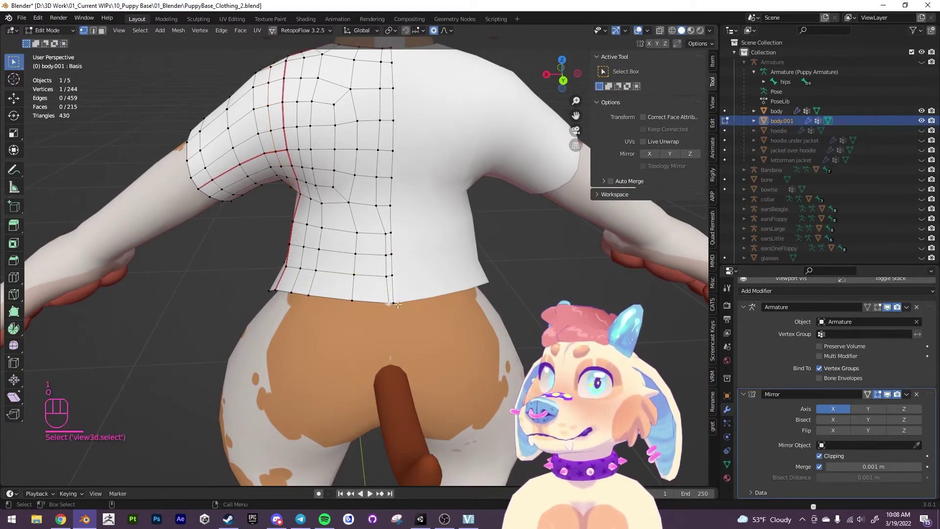
key(w)
drag(391, 302, 333, 304)
Select the back's edge loop beside the centre line with the adjoining lower-back faces and smooth them by a factor of 0.924
alt+click(370, 266)
alt+shift+click(349, 264)
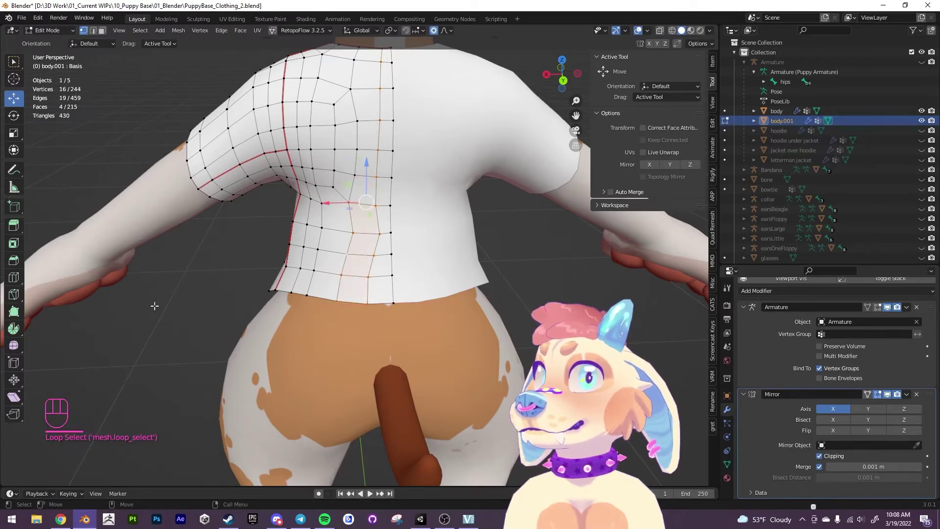
click(12, 347)
drag(411, 287, 519, 287)
key(ctrl+z)
key(ctrl+z)
shift+click(367, 302)
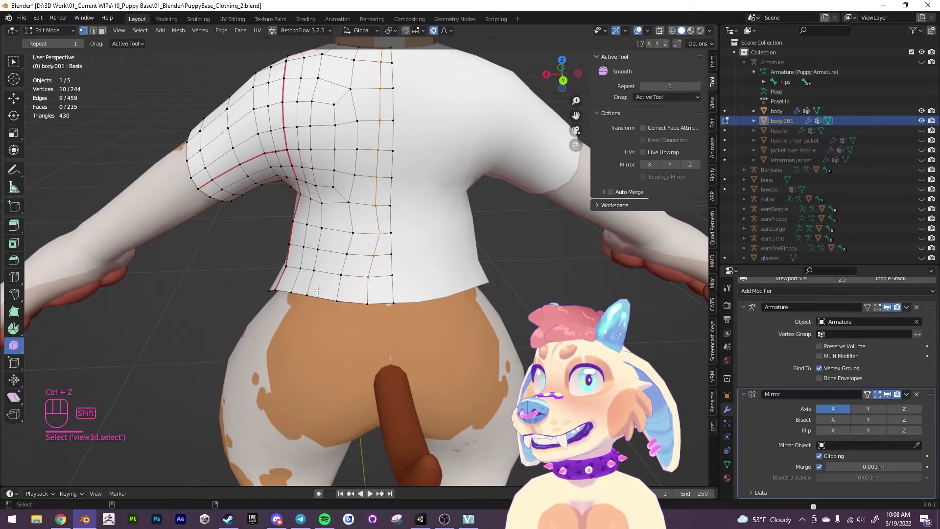
shift+click(357, 150)
drag(430, 219, 568, 221)
Turn off proportional editing and raise the back neckline vertex beside the centre line by about 0.006 m
shift+middle_drag(383, 61, 389, 116)
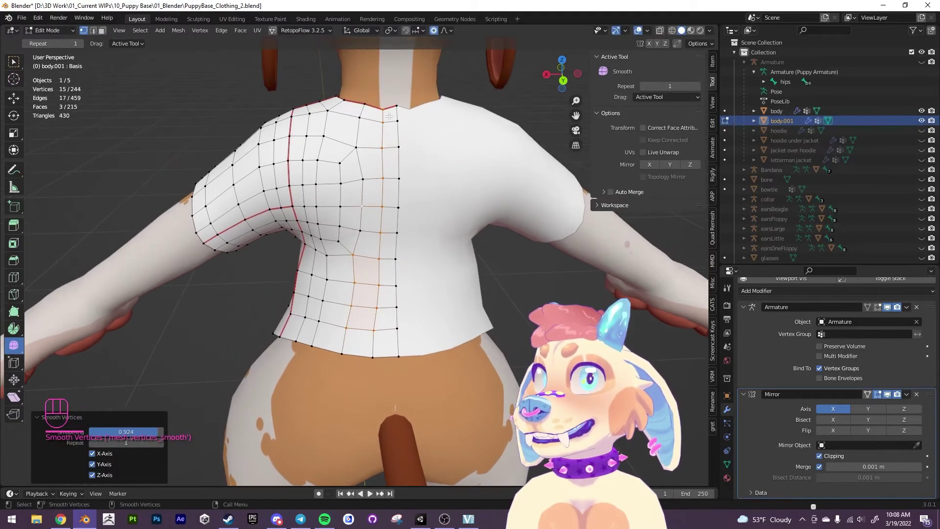
key(w)
click(384, 109)
drag(384, 84, 385, 74)
key(ctrl+z)
key(b)
drag(384, 75, 384, 75)
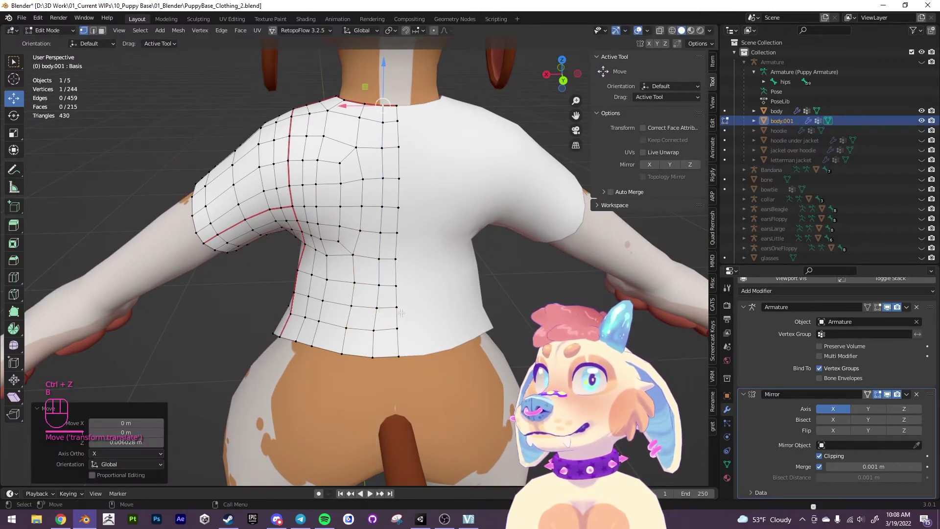
Select the six back hem vertices and move them about 0.012 m in X, 0.009 m in Y and 0.037 m down
middle_drag(297, 322, 280, 361)
click(280, 361)
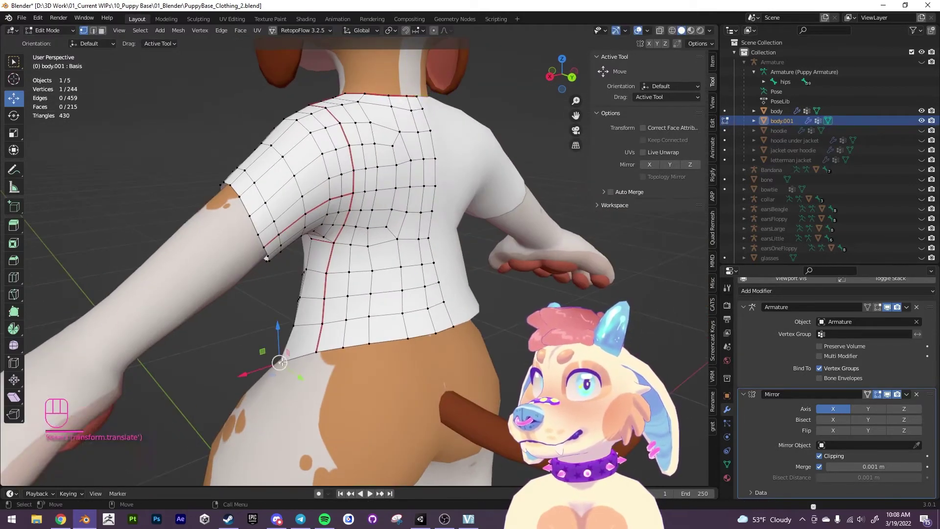
click(320, 351)
mouse_move(338, 352)
middle_down()
mouse_move(465, 346)
mouse_move(342, 356)
middle_up()
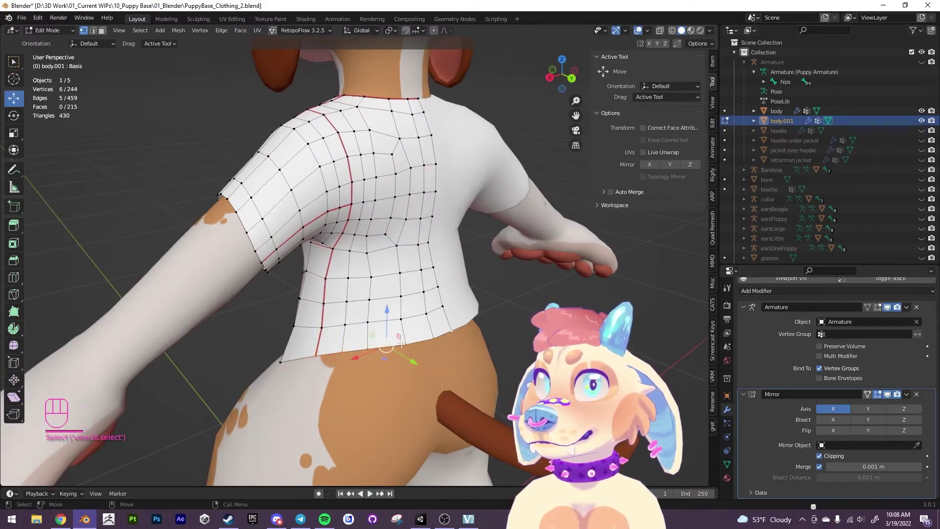
drag(401, 343, 389, 377)
middle_drag(390, 377, 146, 256)
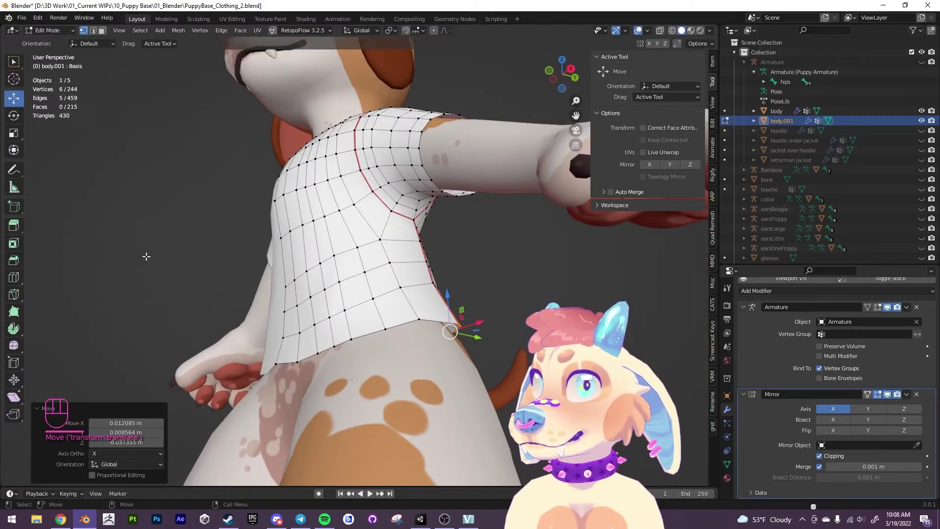
Add an edge loop down the side of the shirt body and another around the shirt just above the hem
click(14, 277)
click(422, 230)
middle_drag(422, 230, 408, 319)
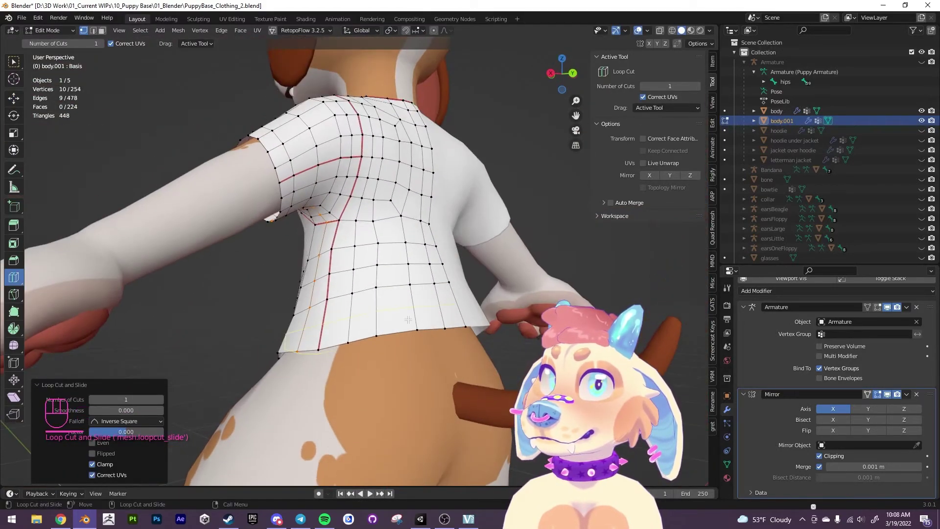
middle_drag(401, 367, 420, 427)
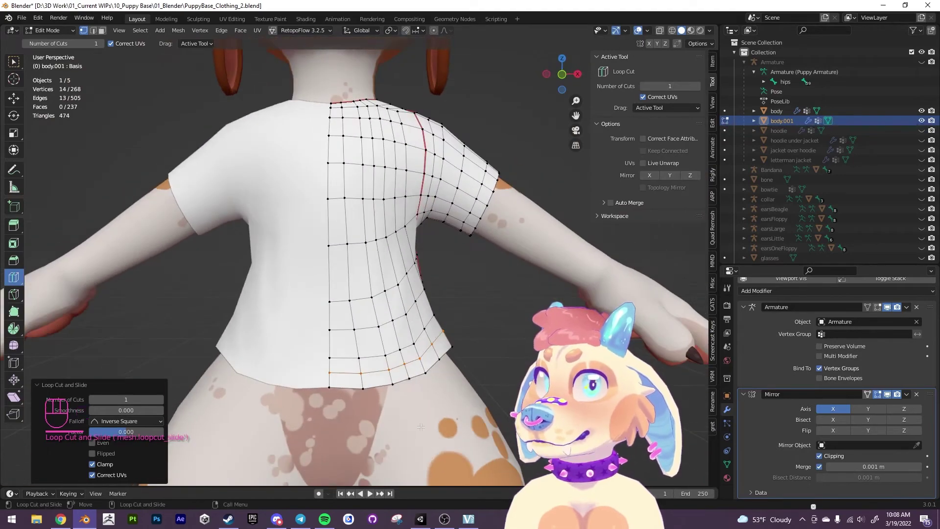
Select the new edge loop above the hem and bevel it with one segment, about 0.0065 m wide
alt+drag(533, 385, 507, 388)
key(w)
alt+middle_drag(507, 395, 527, 355)
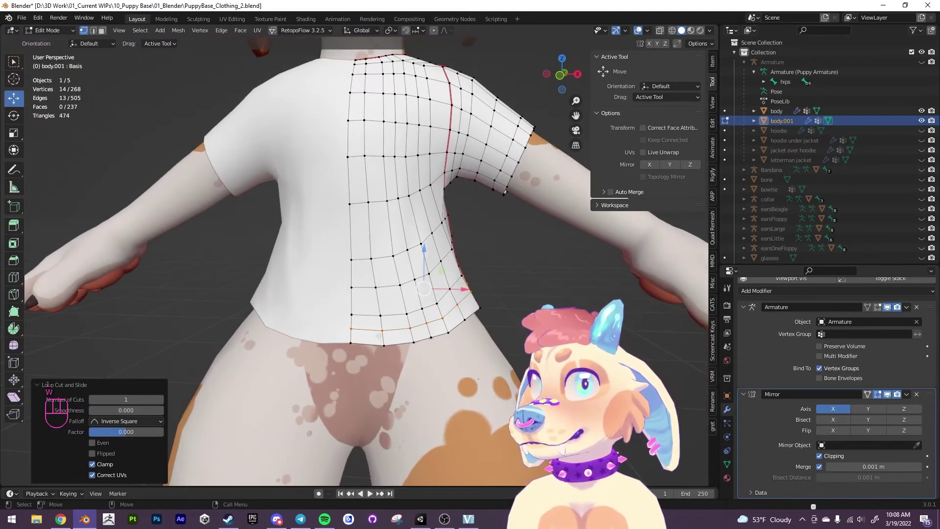
key(2)
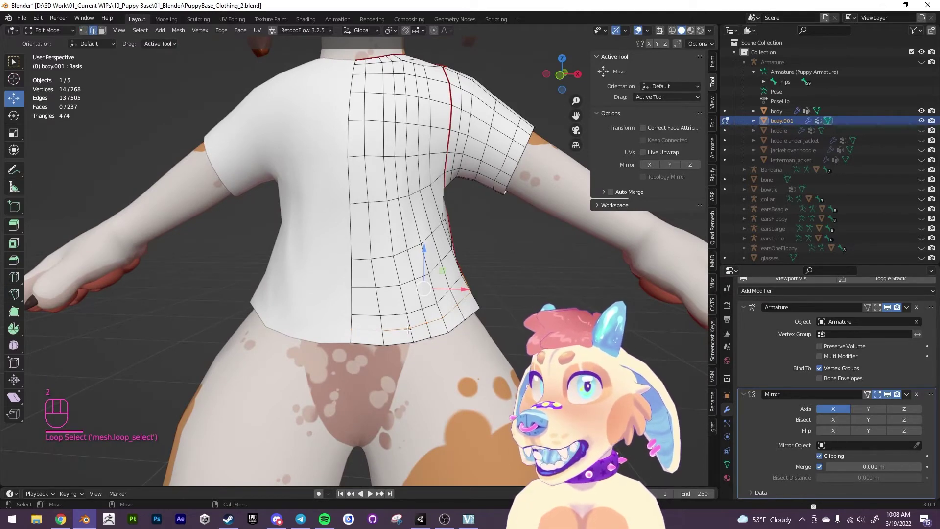
click(14, 260)
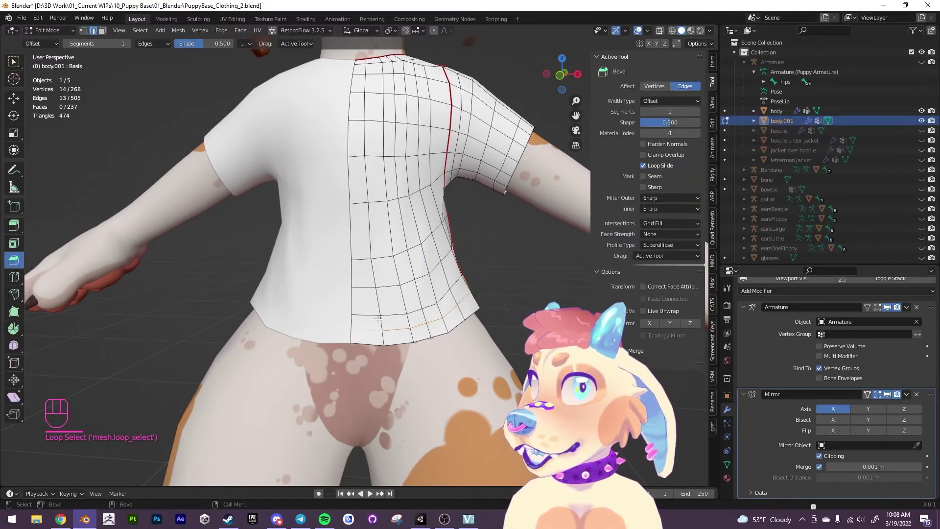
drag(417, 318, 413, 342)
middle_drag(413, 341, 441, 372)
scroll(469, 396, up, 3)
alt+drag(469, 396, 425, 406)
alt+middle_drag(425, 405, 400, 367)
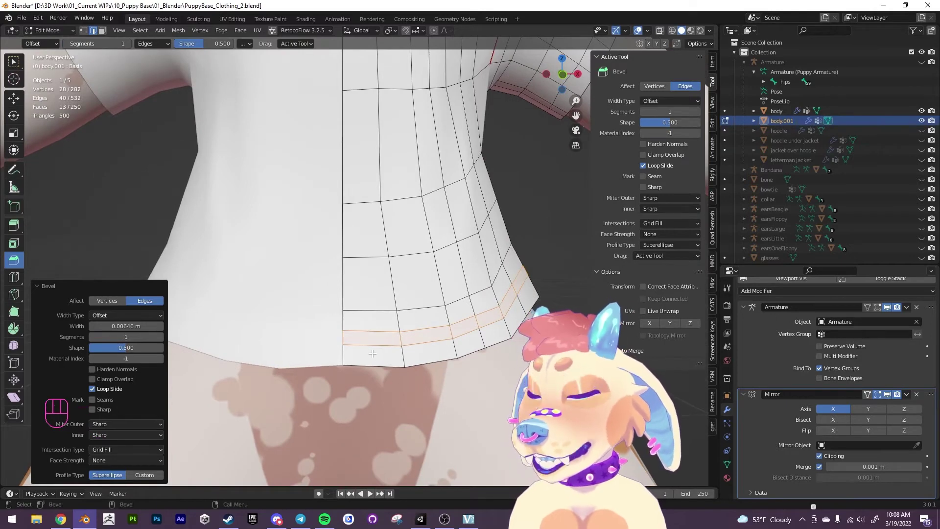
alt+drag(421, 352, 483, 358)
key(w)
alt+drag(392, 272, 370, 272)
key(i)
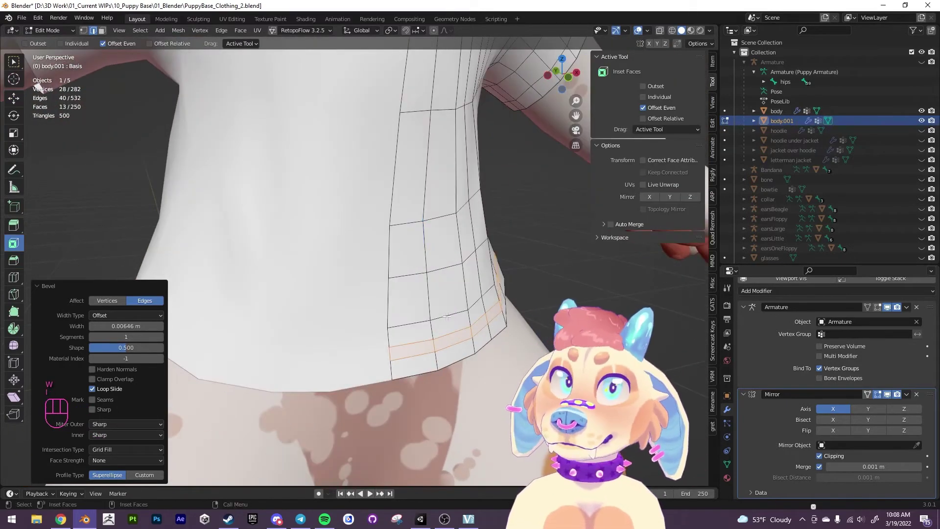
drag(447, 317, 448, 315)
key(ctrl+z)
alt+drag(412, 279, 431, 278)
key(w)
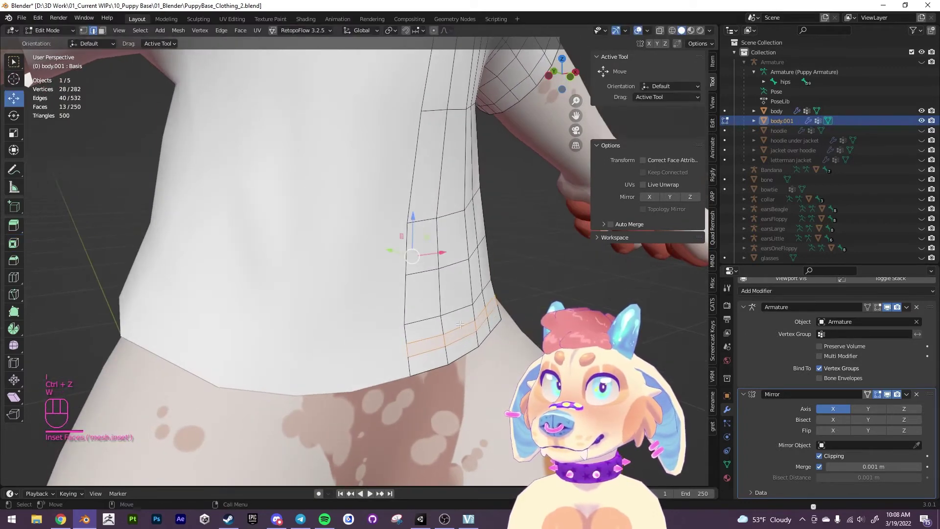
drag(391, 250, 383, 249)
key(ctrl+z)
alt+drag(401, 294, 362, 297)
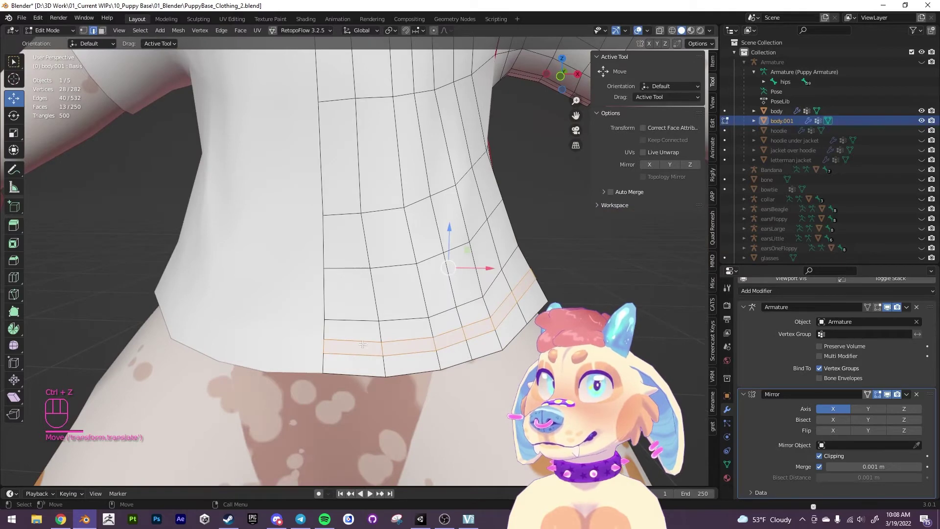
Try to shift the edge loops of the bevelled hem band along Y to form a fold
alt+drag(362, 344, 425, 337)
drag(387, 250, 375, 249)
alt+drag(436, 343, 382, 339)
alt+click(404, 346)
drag(445, 240, 477, 243)
alt+click(376, 300)
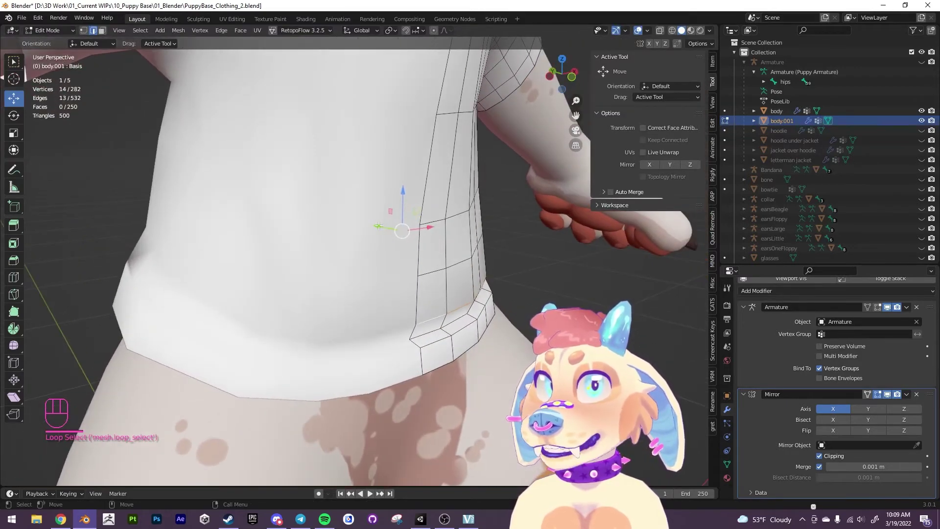
drag(379, 226, 385, 227)
mouse_move(402, 230)
alt+mouse_down()
mouse_move(416, 210)
mouse_move(429, 222)
mouse_move(412, 220)
alt+mouse_up()
Try to move the fold's upper edge loop about 0.005 m in Y
alt+click(441, 261)
key(e)
double_click(437, 206)
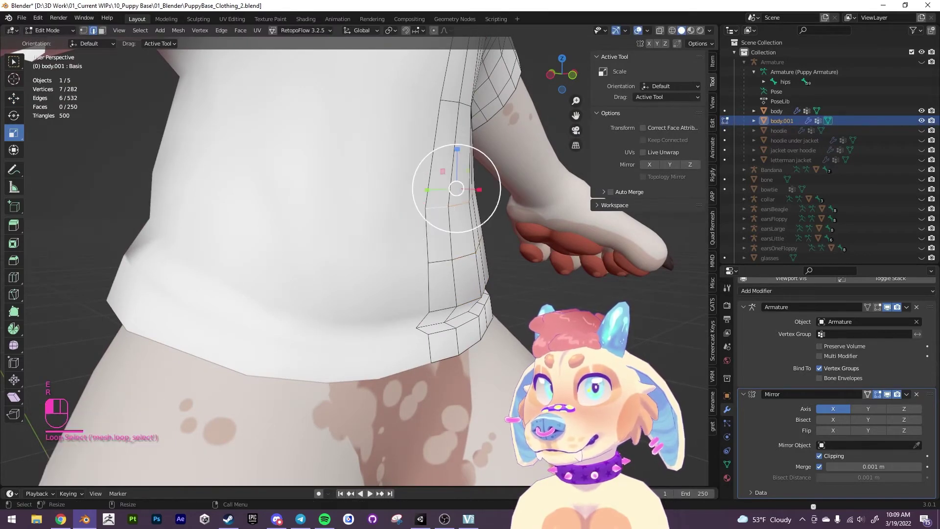
alt+shift+click(443, 301)
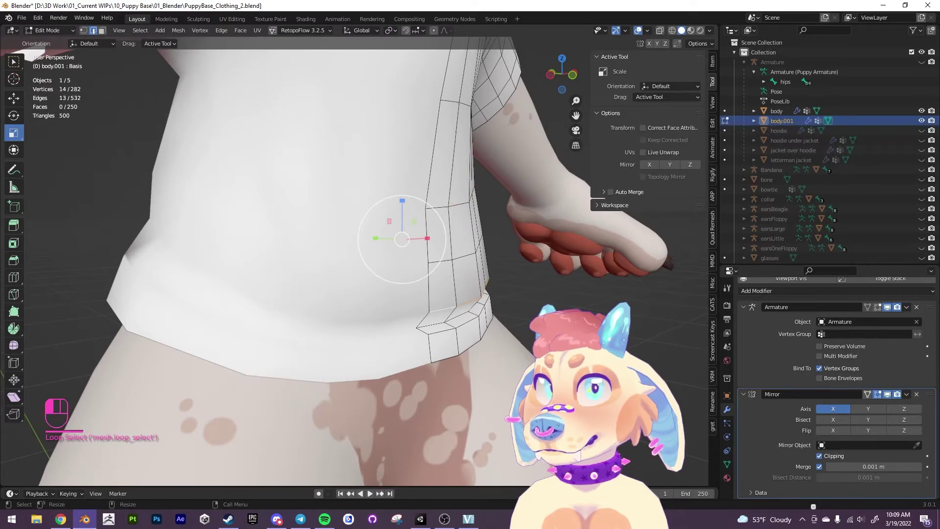
drag(427, 275, 428, 276)
key(w)
drag(378, 238, 375, 238)
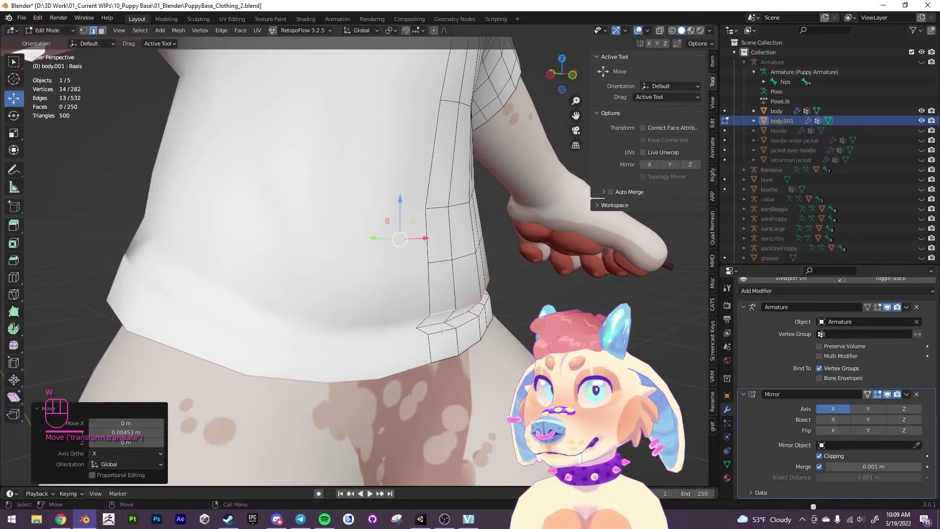
Try to shift the hem band's next edge loop about 0.003 m in Z, then select the bottom hem loop's vertices
alt+click(425, 288)
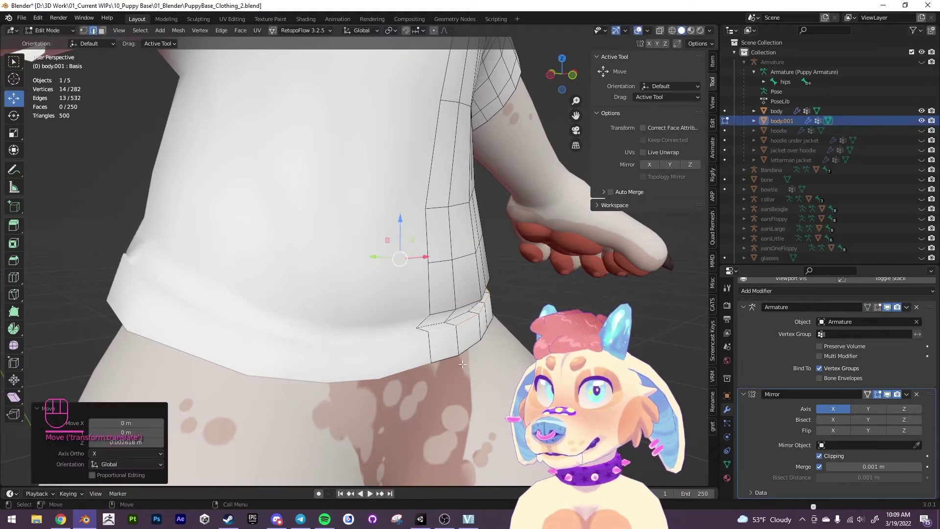
alt+click(445, 357)
alt+drag(405, 262, 406, 311)
middle_drag(403, 305, 555, 303)
key(1)
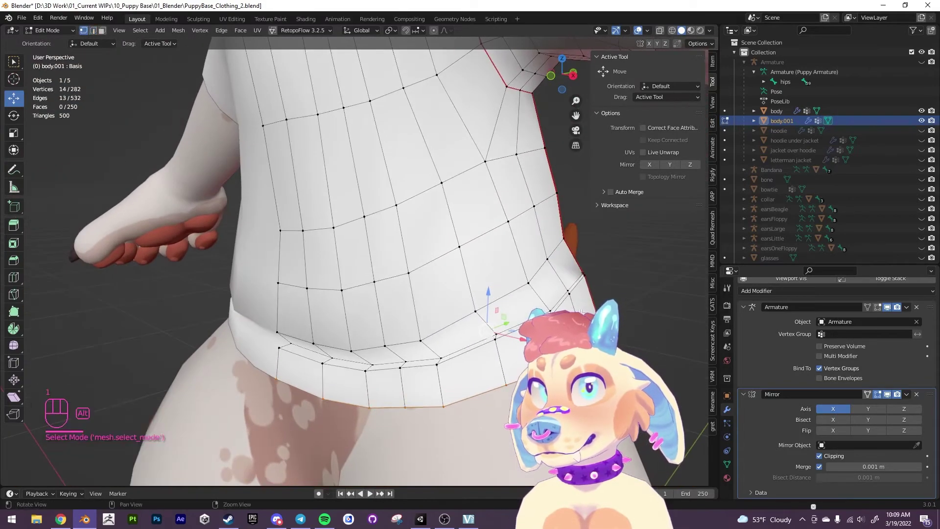
Undo all the hem fold edits back to the flat bevelled band
alt+drag(554, 303, 491, 323)
key(ctrl+z)
key(ctrl+z)
key(ctrl+z)
key(ctrl+z)
key(ctrl+z)
key(ctrl+z)
key(ctrl+z)
key(ctrl+z)
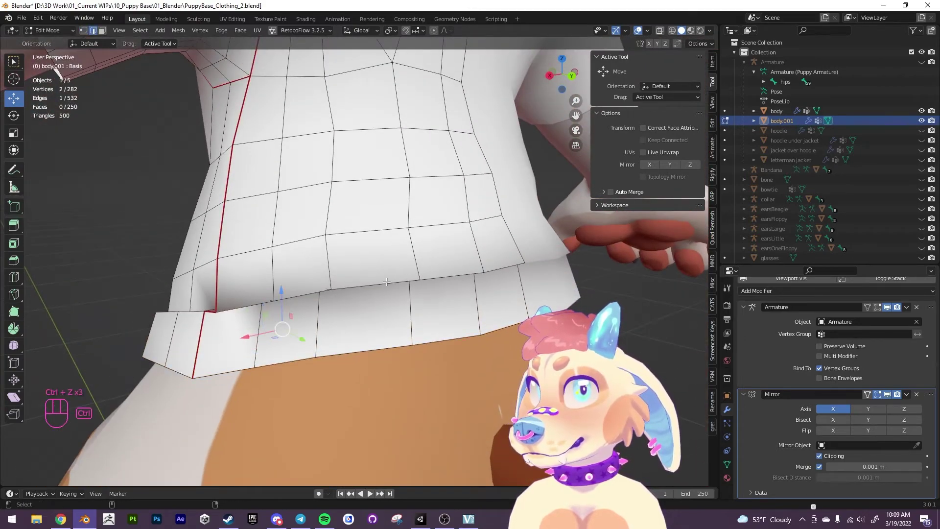
key(ctrl+z)
key(ctrl+z)
key(ctrl+z)
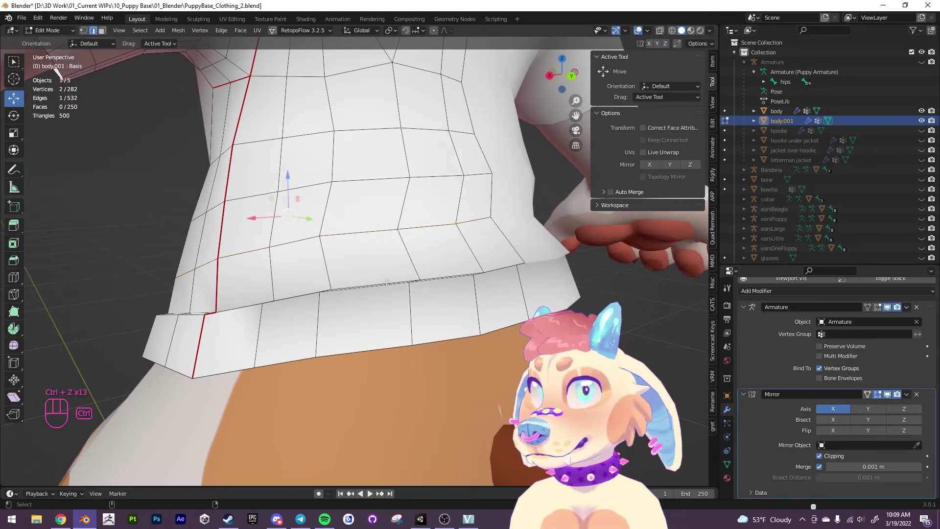
key(ctrl+z)
key(ctrl+z)
key(ctrl+z)
key(ctrl+z)
key(ctrl+z)
key(ctrl+z)
key(ctrl+z)
key(ctrl+z)
key(ctrl+z)
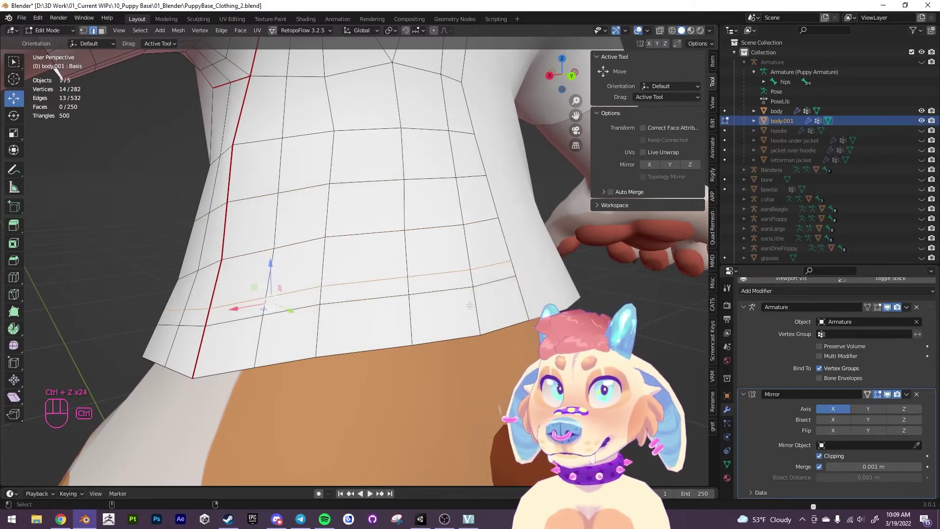
Scale the hem band's upper edge loop to 0.910 and raise it slightly
alt+drag(408, 296, 324, 331)
key(e)
middle_drag(324, 330, 428, 247)
key(w)
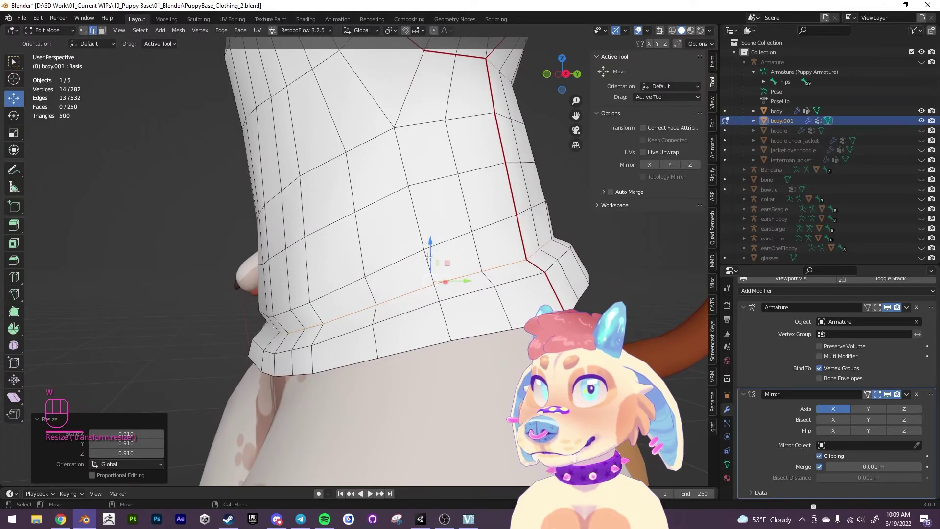
drag(428, 247, 427, 237)
middle_drag(426, 237, 316, 247)
Select the edge loop above the hem band, move it about 0.009 m down and scale it to 1.077
click(397, 252)
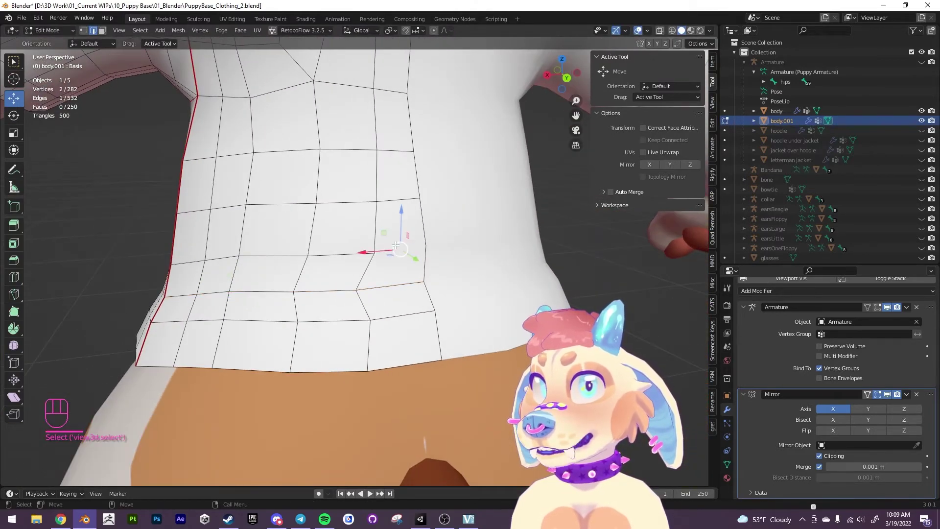
alt+click(338, 254)
drag(251, 234, 247, 244)
alt+drag(247, 243, 365, 266)
key(e)
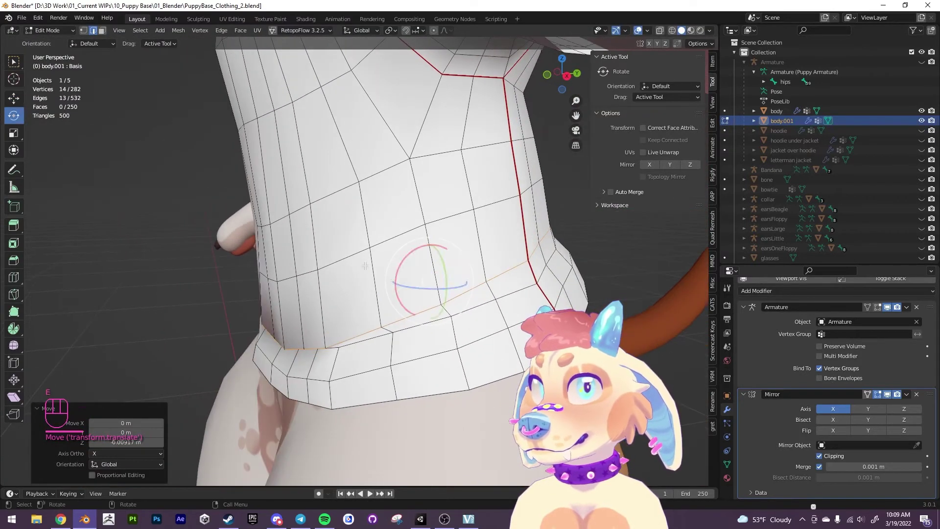
mouse_move(417, 290)
mouse_down()
mouse_move(428, 294)
mouse_move(420, 290)
mouse_up()
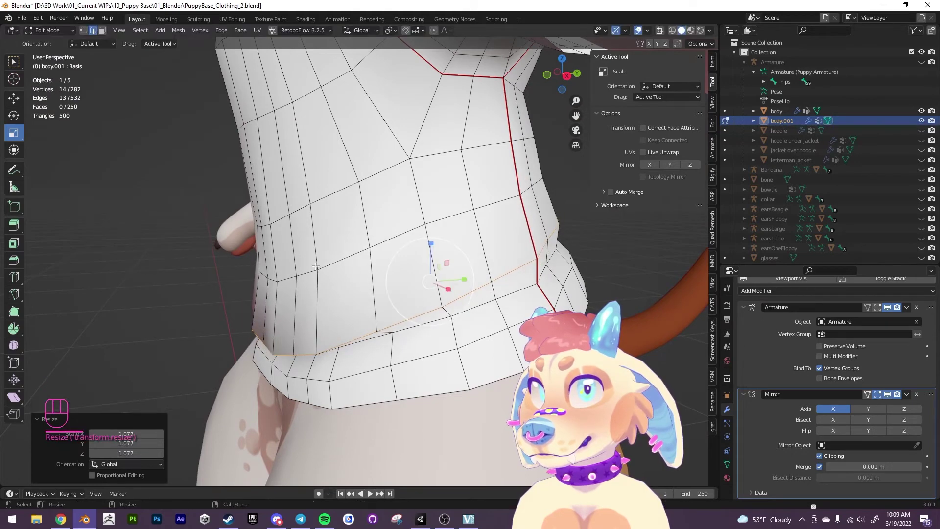
Scale up the next edge loop above the fold and adjust the hem band's lower edge loop
click(347, 260)
alt+click(420, 248)
key(s)
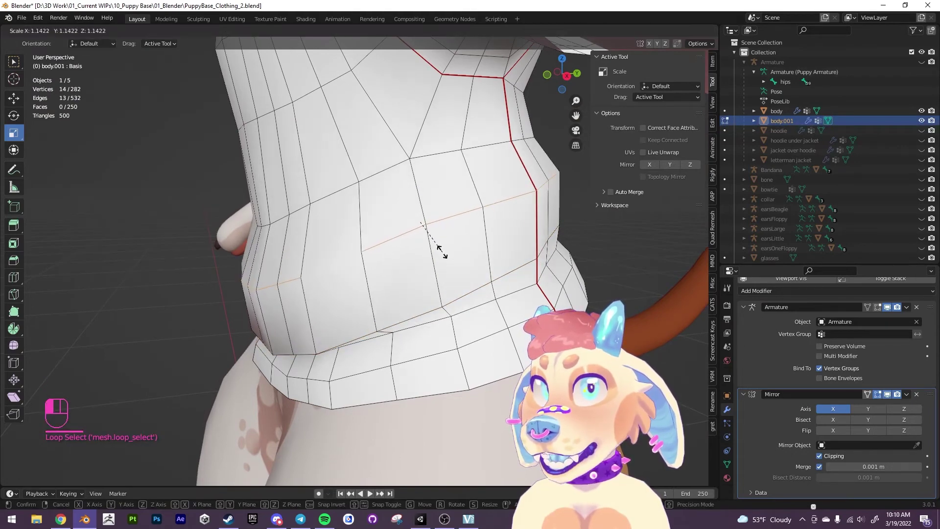
click(437, 252)
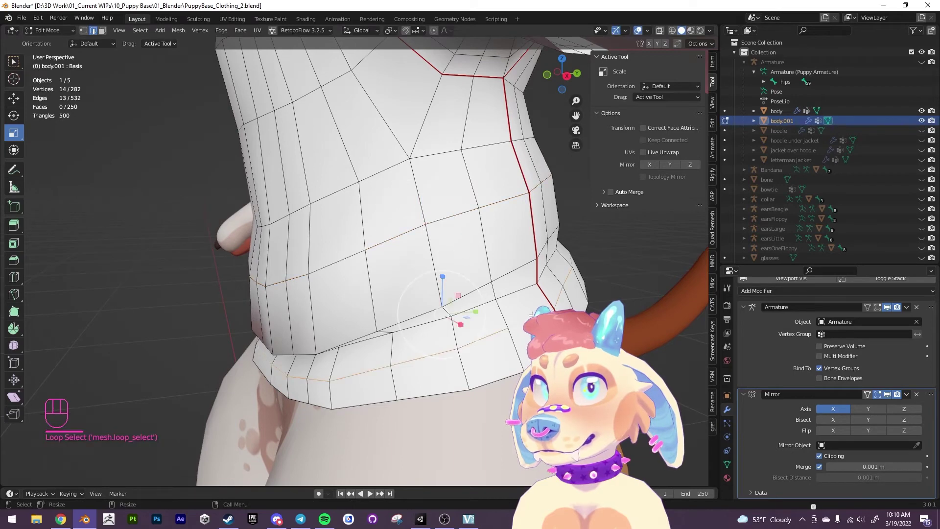
key(e)
drag(471, 287, 443, 261)
Move the back vertices of the overhanging edge loop down over the hem band and adjust its side vertex
key(w)
middle_drag(558, 259, 457, 271)
key(1)
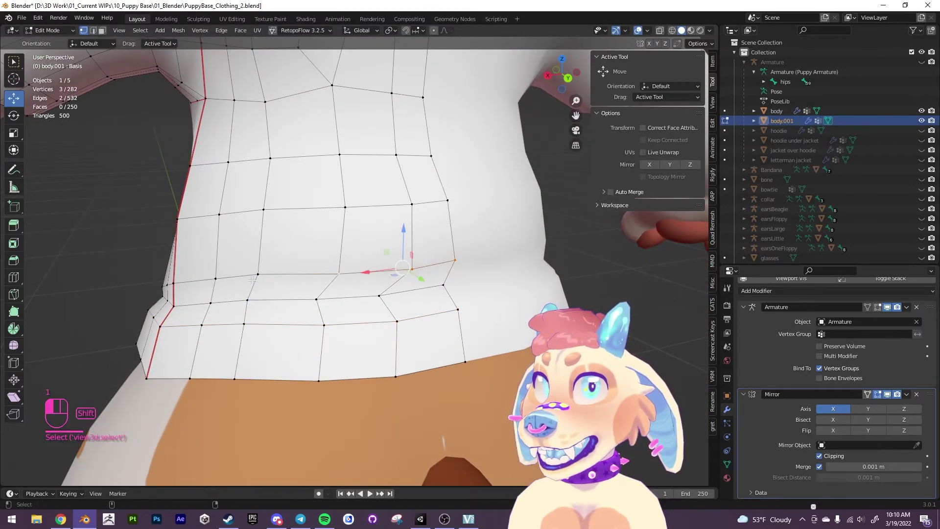
middle_drag(285, 266, 260, 289)
drag(232, 330, 228, 338)
middle_drag(227, 338, 215, 334)
click(215, 333)
drag(223, 332, 207, 342)
middle_drag(207, 341, 422, 362)
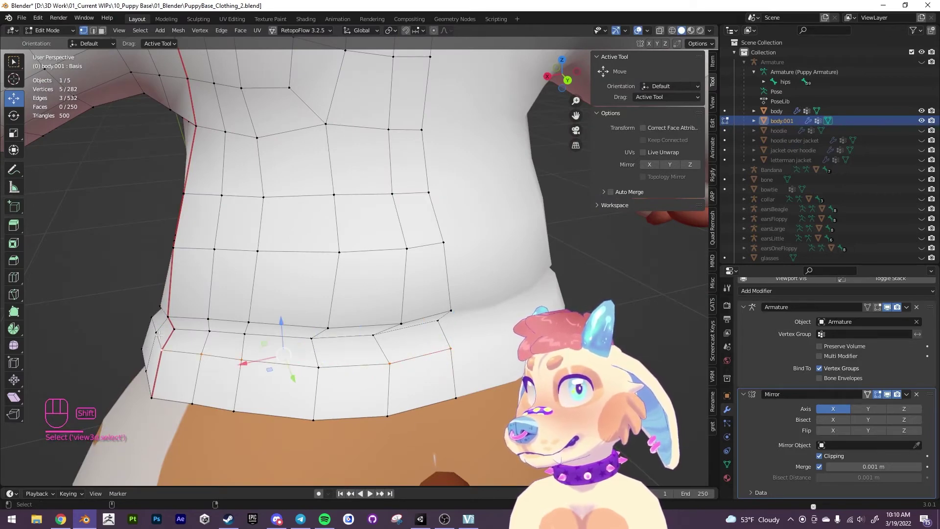
drag(261, 351, 277, 338)
key(ctrl+z)
Select the side and front vertices of the hem band's lower edge loop and move them up slightly
alt+drag(277, 339, 346, 340)
middle_drag(346, 340, 461, 387)
click(469, 379)
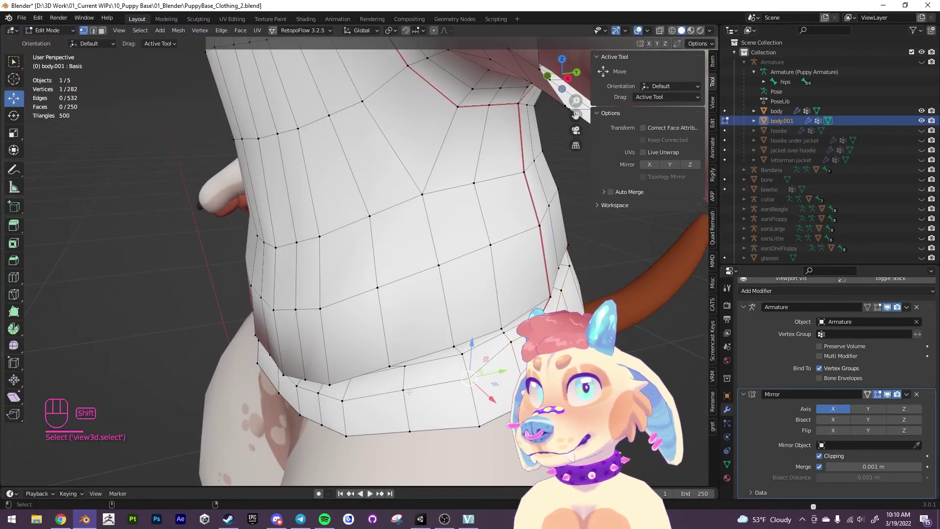
drag(401, 389, 398, 373)
Nudge single vertices around the hem fold, moving the front one beside the centre line about 0.001 m in X and Z
alt+click(475, 344)
click(428, 392)
middle_drag(428, 393, 523, 313)
drag(519, 309, 522, 308)
middle_drag(393, 328, 408, 356)
drag(408, 356, 410, 355)
middle_drag(411, 355, 353, 291)
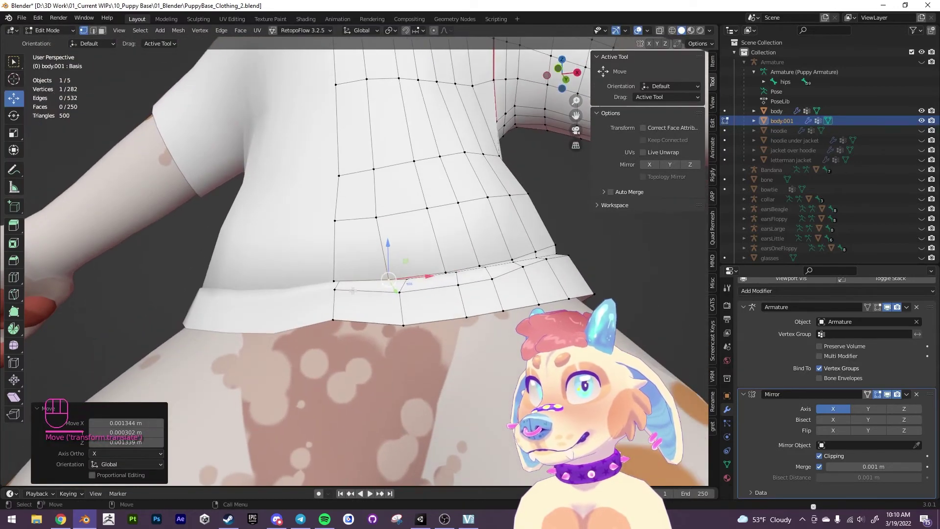
Select the hem band's two front centre-line vertices and move them about 0.007 m down and 0.003 m in Y
click(337, 289)
shift+click(333, 319)
drag(333, 310, 333, 319)
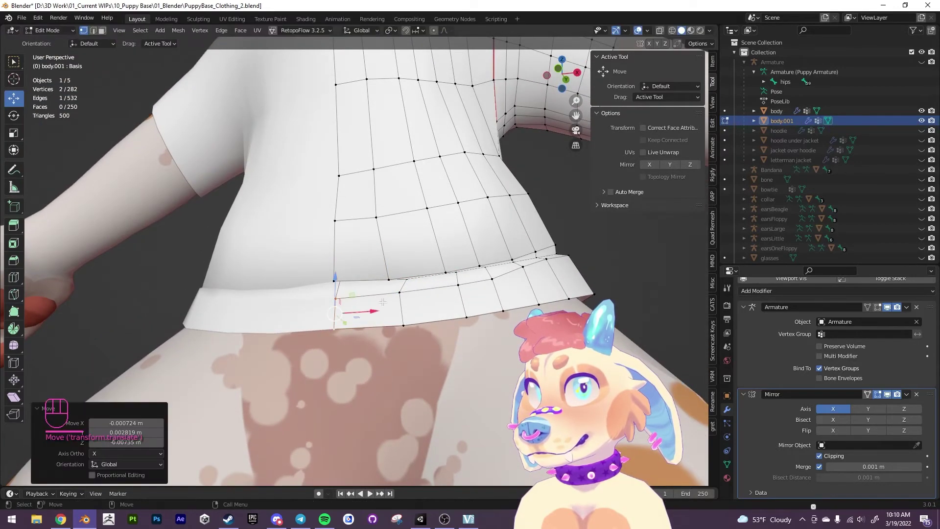
Move the overhanging loop's front centre-line vertex about 0.005 m down, then about 0.009 m in X
middle_drag(428, 282, 369, 252)
drag(341, 255, 338, 264)
alt+middle_drag(338, 264, 370, 283)
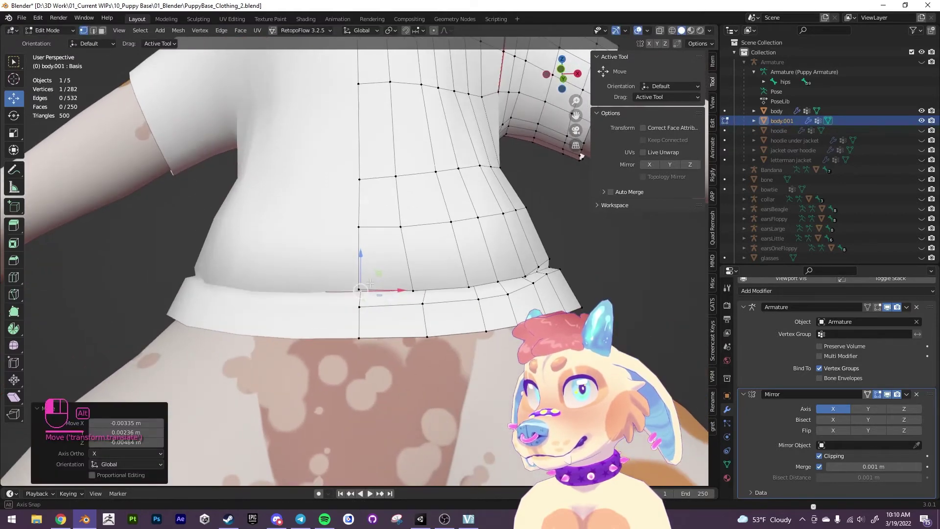
drag(397, 289, 426, 295)
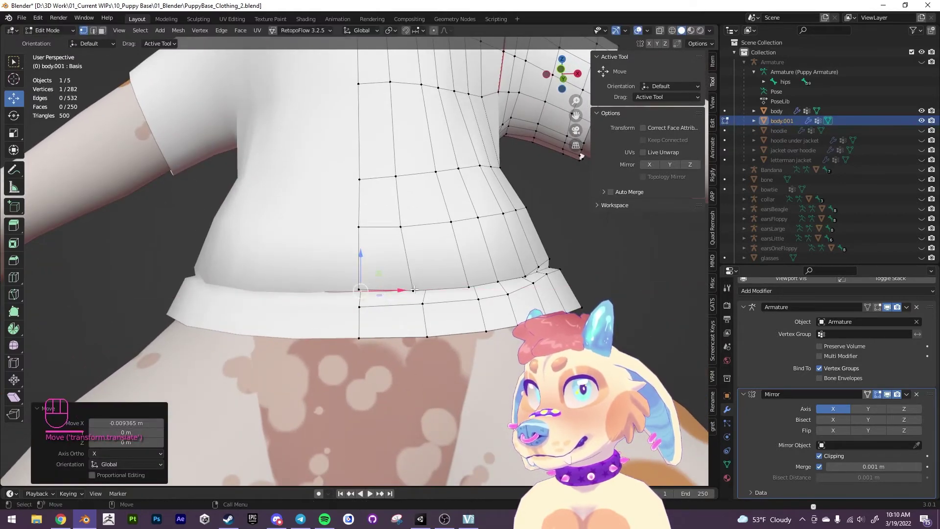
Smooth vertices of the overhanging edge loop along the front and side of the hem fold with the Smooth tool
alt+click(417, 288)
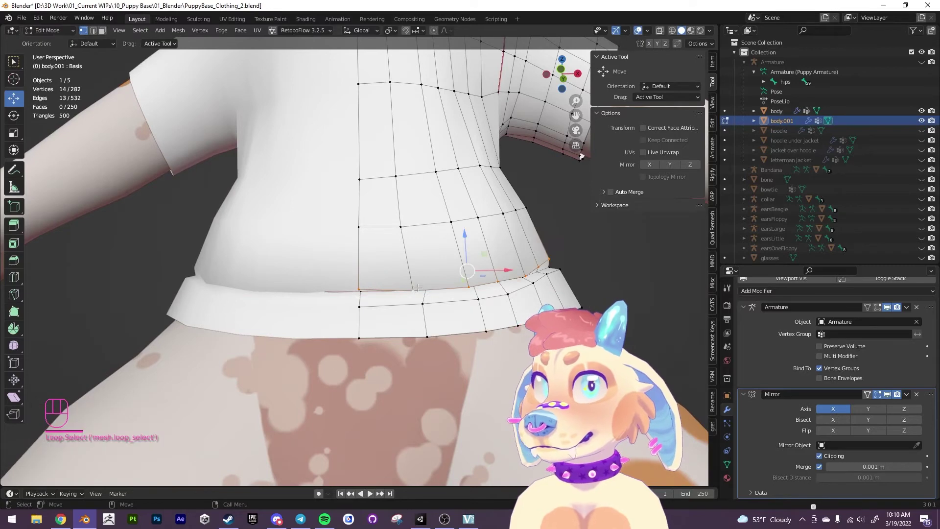
click(14, 346)
drag(440, 284, 597, 273)
alt+click(475, 281)
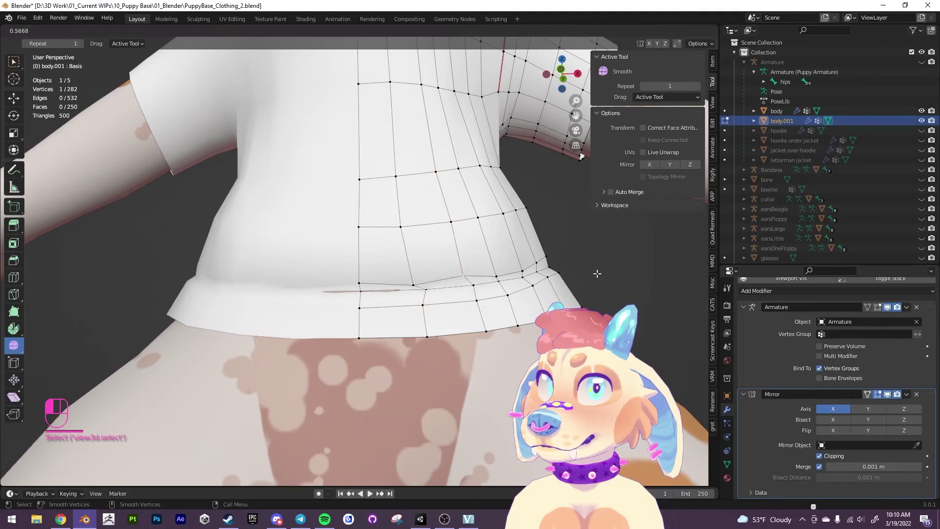
drag(539, 284, 529, 286)
middle_drag(529, 287, 443, 316)
key(w)
drag(432, 316, 436, 315)
key(ctrl+z)
Turn on proportional editing and raise the hem vertex on the side seam by about 0.008 m
alt+drag(555, 314, 459, 300)
scroll(449, 314, down, 4)
click(451, 295)
alt+middle_drag(460, 301, 370, 329)
click(341, 325)
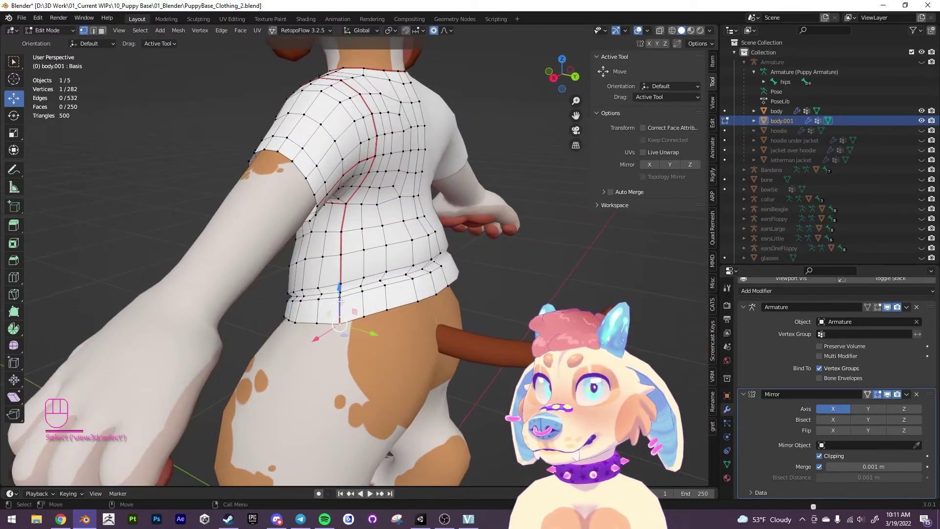
drag(341, 292, 342, 286)
scroll(341, 287, up, 3)
alt+middle_drag(341, 287, 459, 324)
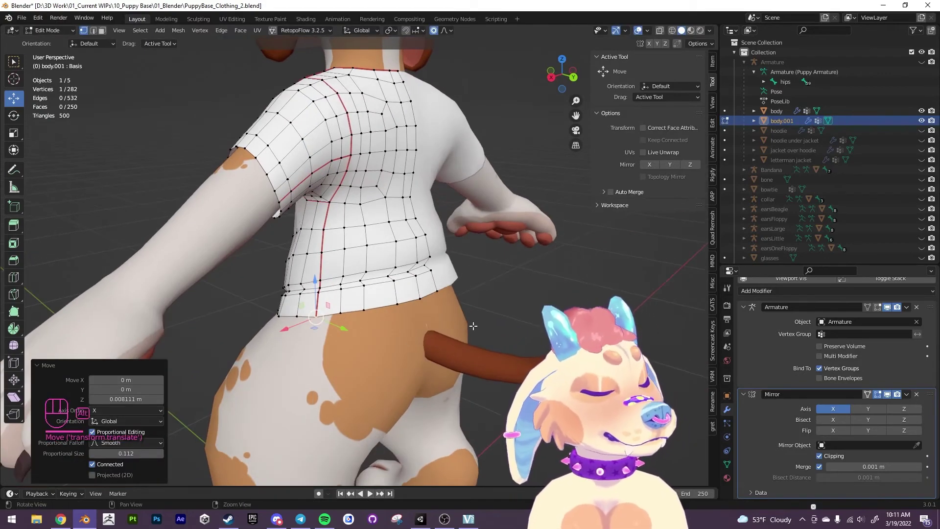
Nudge a front hem vertex about -0.005 m in X, -0.003 m in Y and 0.008 m in Z, and adjust the side hem vertex
alt+drag(472, 326, 622, 326)
alt+right_drag(577, 327, 538, 320)
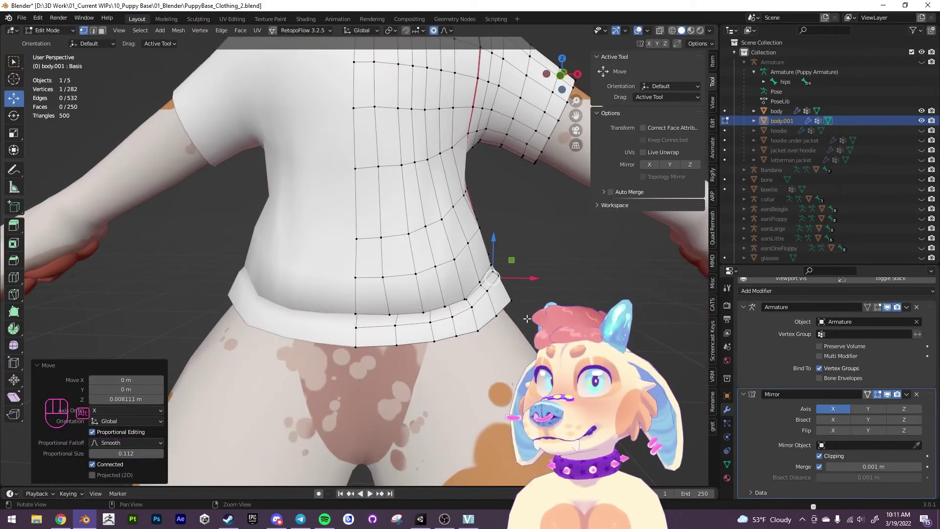
alt+drag(538, 321, 466, 332)
drag(425, 361, 466, 343)
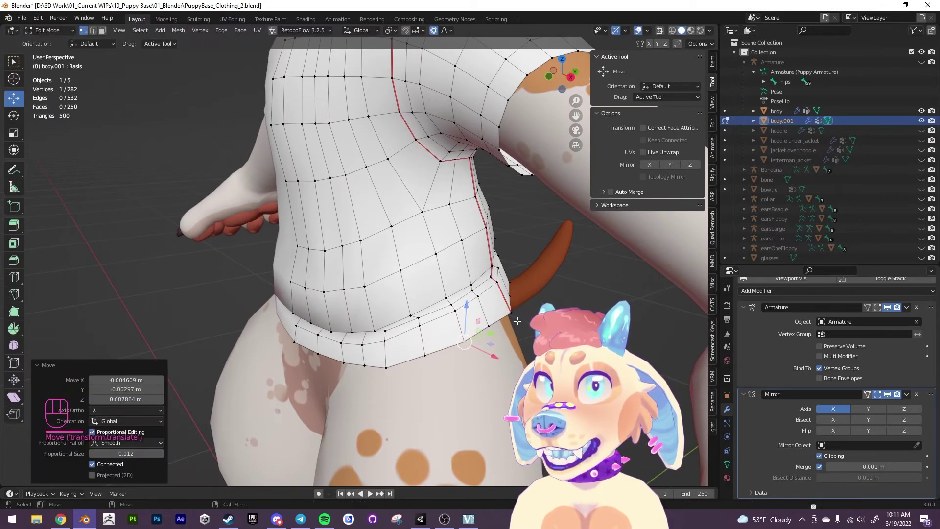
click(509, 310)
drag(509, 310, 522, 312)
middle_drag(522, 312, 377, 290)
key(Tab)
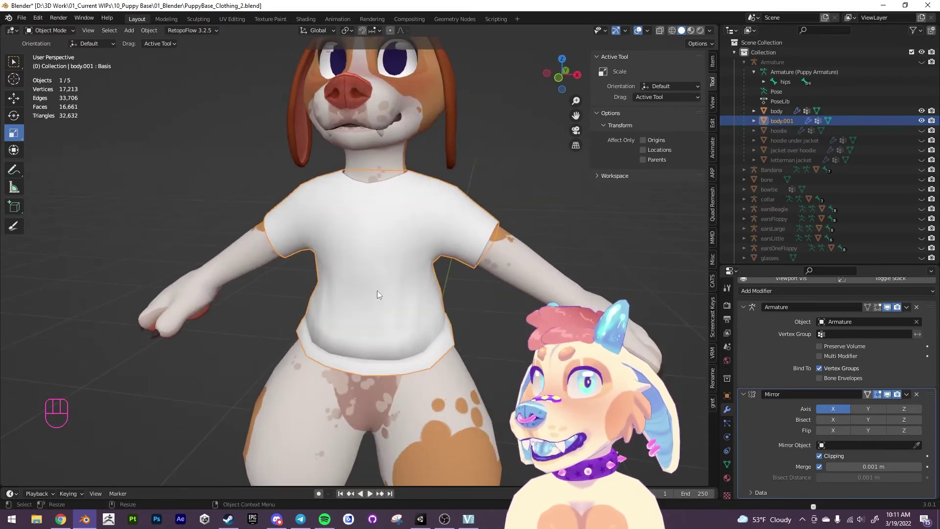
click(386, 280)
alt+middle_drag(424, 236, 391, 345)
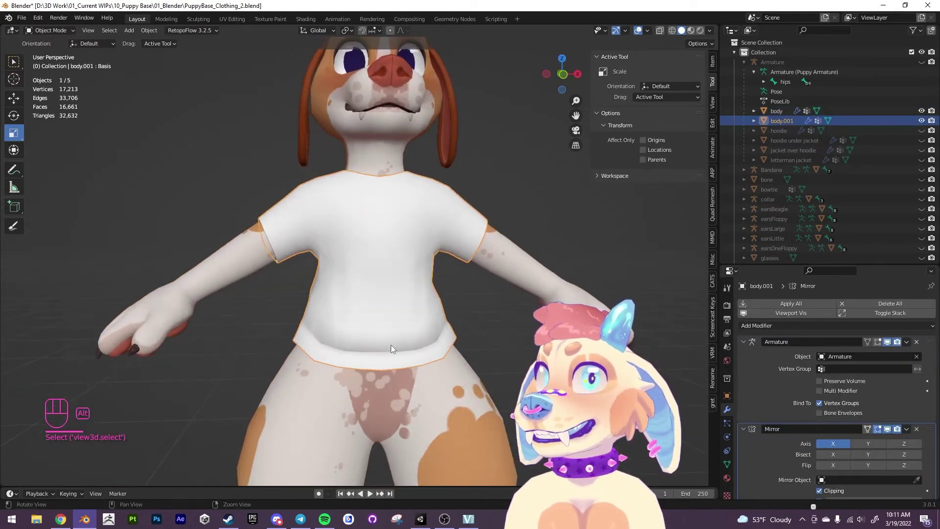
Select all faces of the shirt and set their normals from the faces
key(Tab)
key(3)
key(ctrl+a)
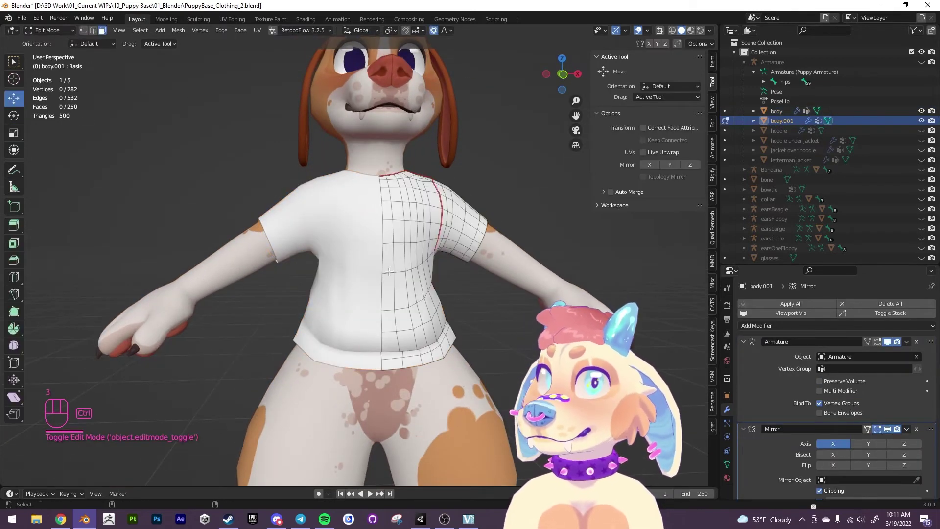
click(179, 34)
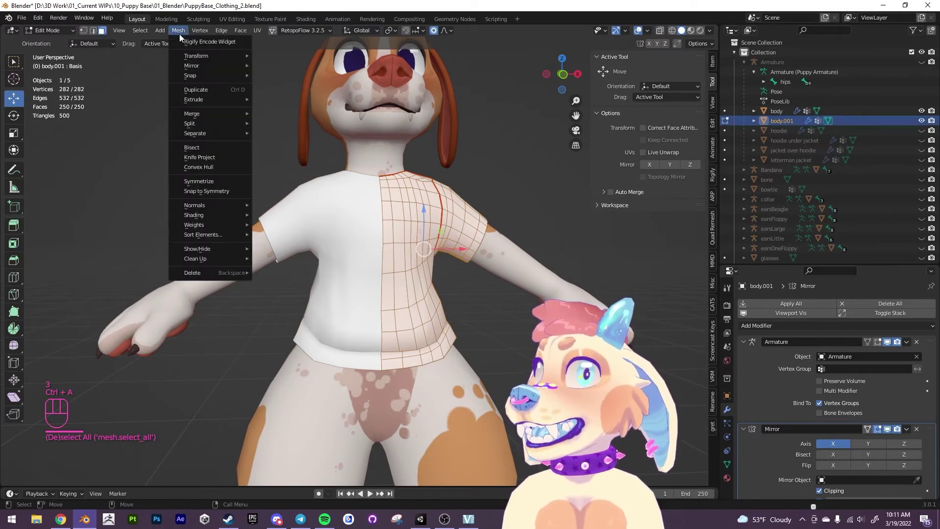
mouse_move(206, 215)
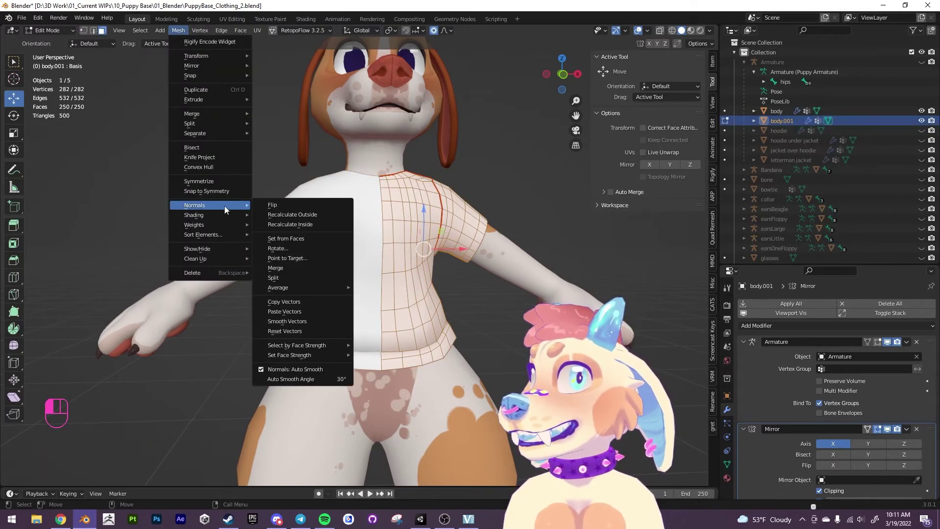
click(292, 239)
alt+drag(405, 280, 389, 280)
key(4)
click(523, 329)
alt+drag(475, 261, 487, 372)
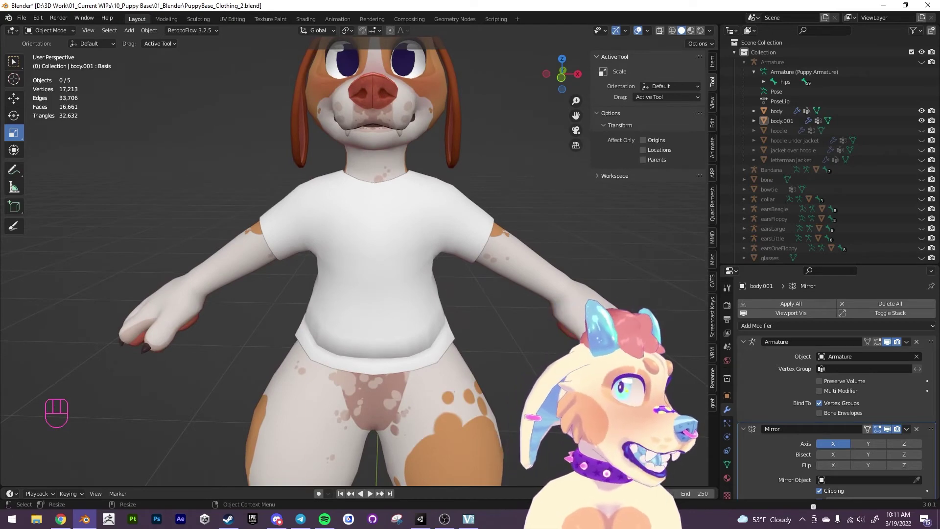
scroll(526, 333, up, 3)
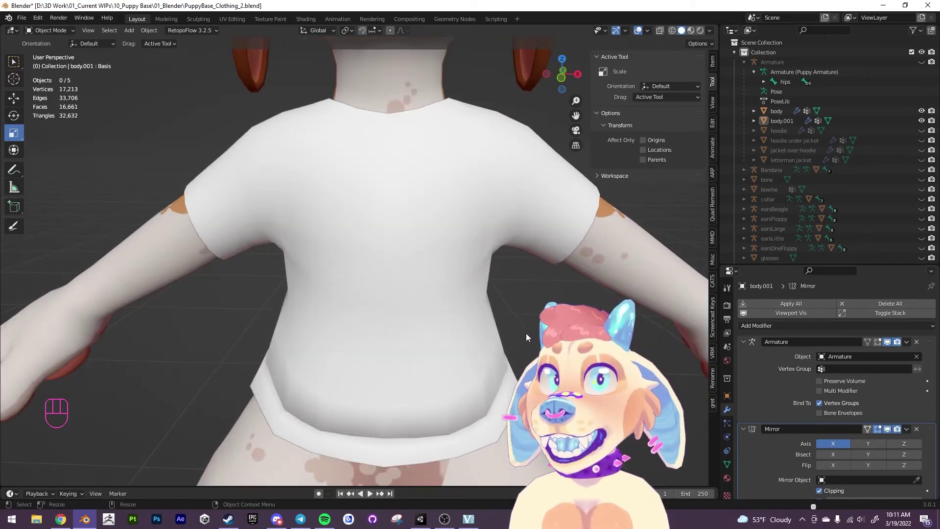
Insert two closely spaced edge loops near the end of the sleeve with Loop Cut
click(533, 226)
key(Tab)
alt+drag(533, 226, 451, 248)
key(2)
alt+click(477, 240)
click(14, 260)
click(14, 277)
click(419, 292)
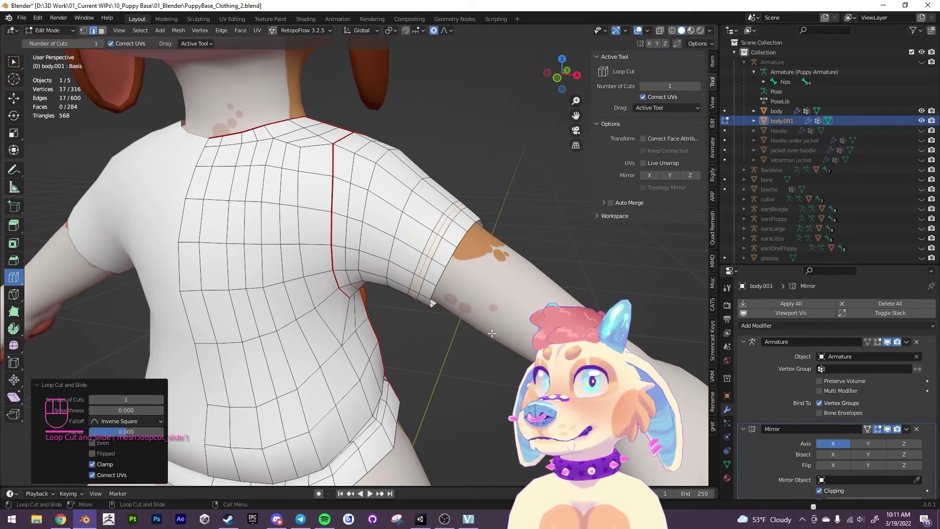
Turn off proportional editing and scale the selected sleeve edge loop to about 0.911 to pinch in a cuff
key(w)
key(e)
key(r)
drag(463, 276, 482, 266)
key(ctrl+z)
key(b)
alt+right_drag(482, 267, 520, 279)
alt+middle_drag(520, 280, 491, 315)
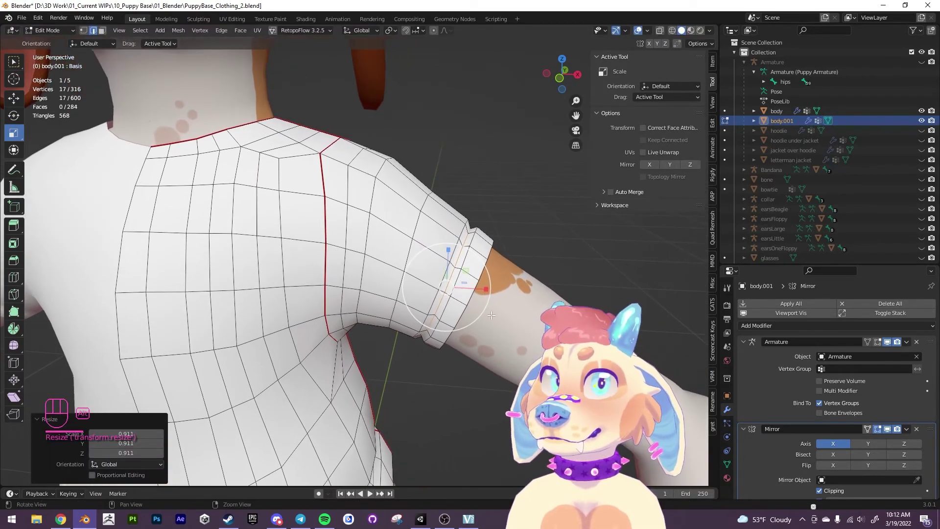
Select the neighbouring edge loop at the sleeve cuff's fold and shift it slightly up the sleeve
alt+click(449, 289)
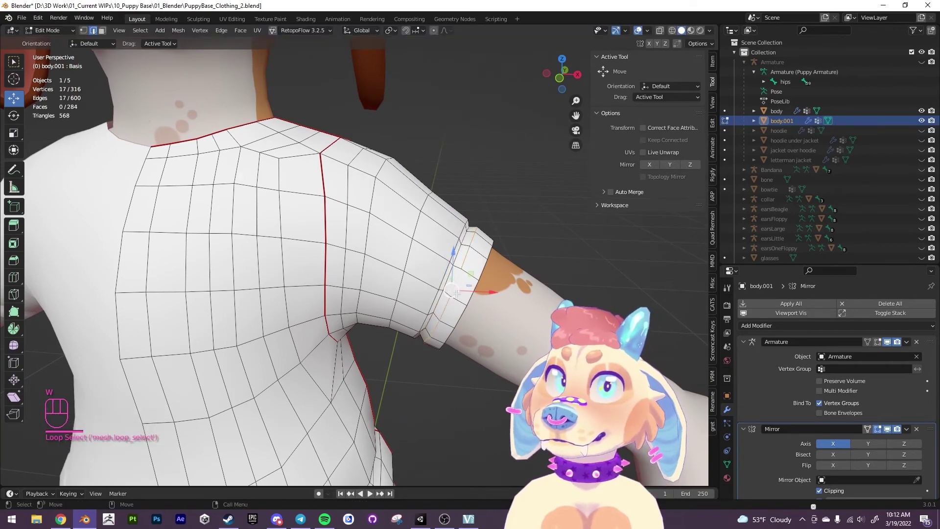
drag(455, 293, 451, 290)
alt+drag(451, 290, 481, 299)
key(Tab)
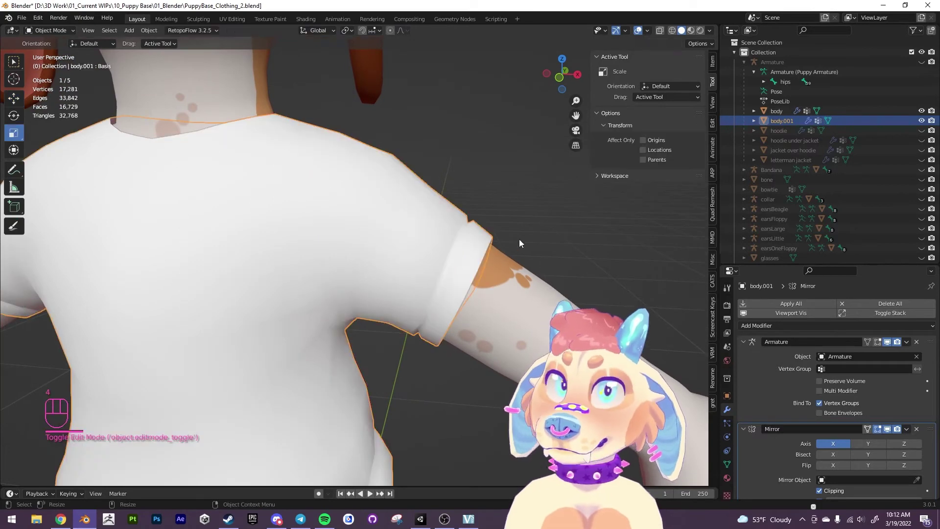
click(519, 239)
Mark the edge loop at the sleeve cuff's fold as sharp
click(468, 263)
key(Tab)
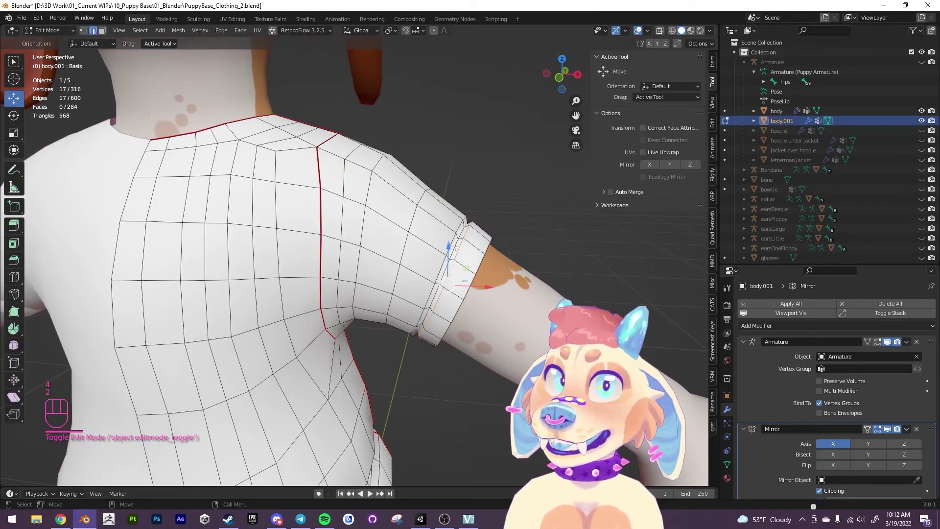
right_click(455, 247)
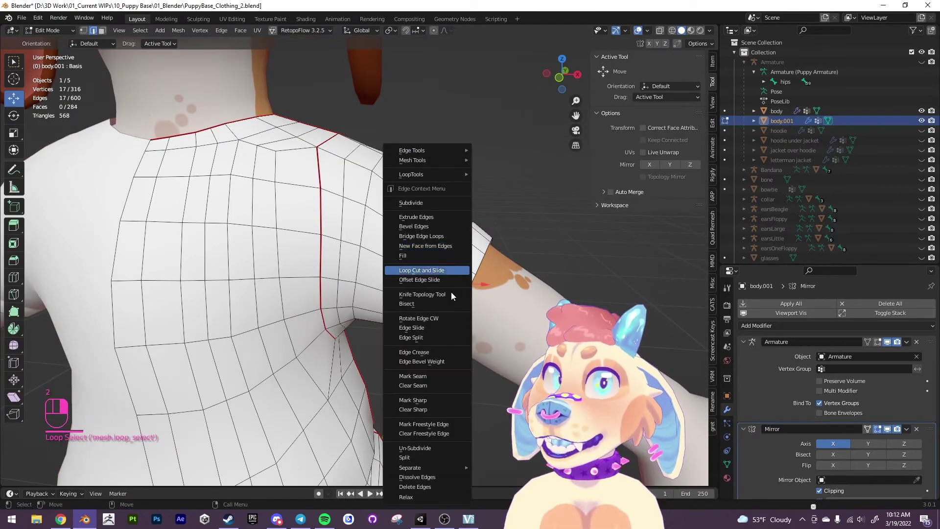
click(426, 400)
click(572, 252)
key(3)
scroll(568, 256, down, 5)
alt+drag(498, 283, 364, 327)
key(4)
click(515, 256)
Select the edge loop at the top of the hem band's fold and mark it as sharp
click(343, 368)
key(1)
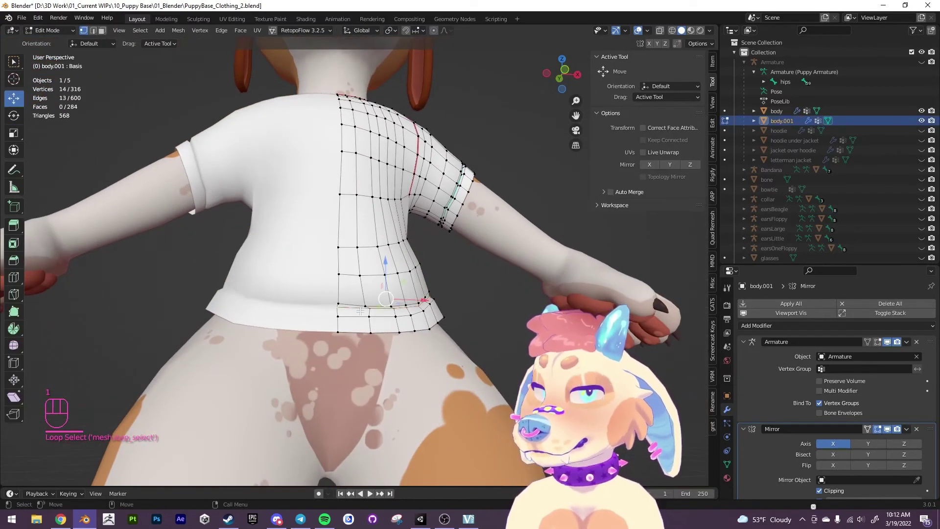
right_click(358, 308)
key(Escape)
key(2)
right_click(346, 307)
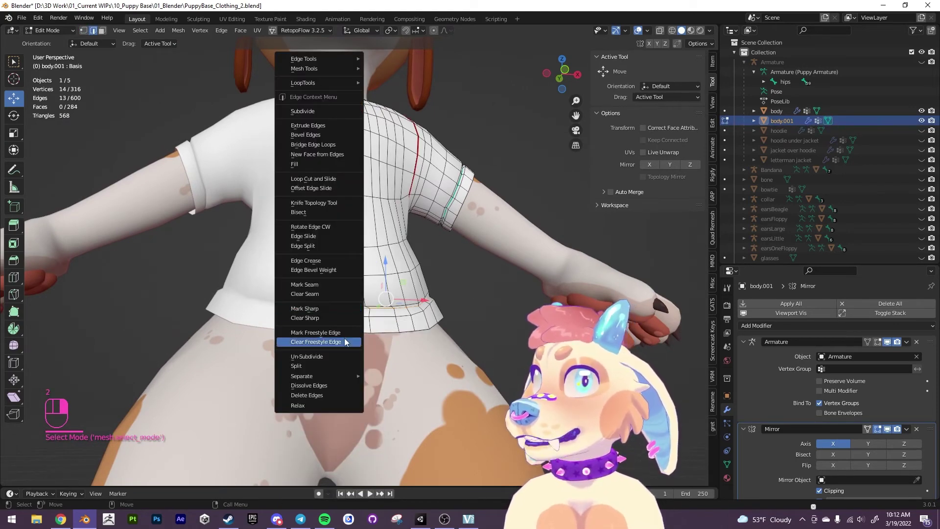
click(316, 308)
key(4)
click(493, 318)
alt+drag(493, 319, 418, 286)
Extrude the shirt's bottom boundary loop by about 0.016 m and scale the new loop inward
key(1)
key(2)
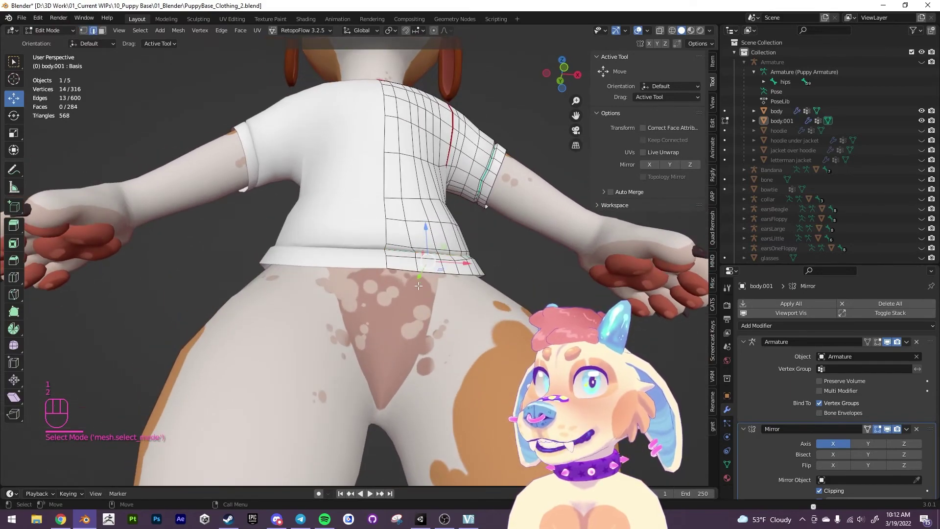
double_click(407, 269)
alt+drag(485, 286, 432, 292)
key(ctrl+e)
drag(407, 245, 408, 263)
key(e)
key(r)
drag(408, 297, 405, 296)
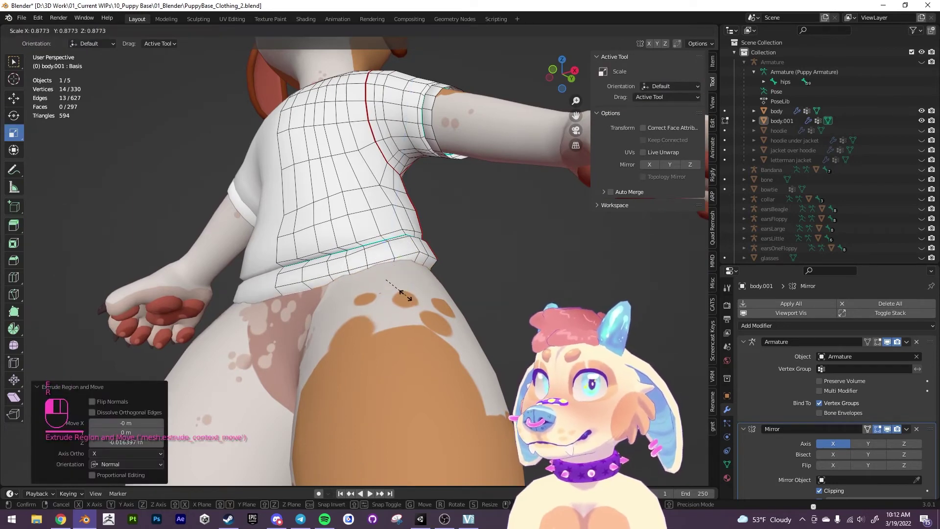
click(399, 292)
Raise the extruded bottom loop inside the hem band and scale it to about 1.214
key(w)
drag(382, 240, 382, 234)
key(e)
key(r)
drag(400, 283, 406, 282)
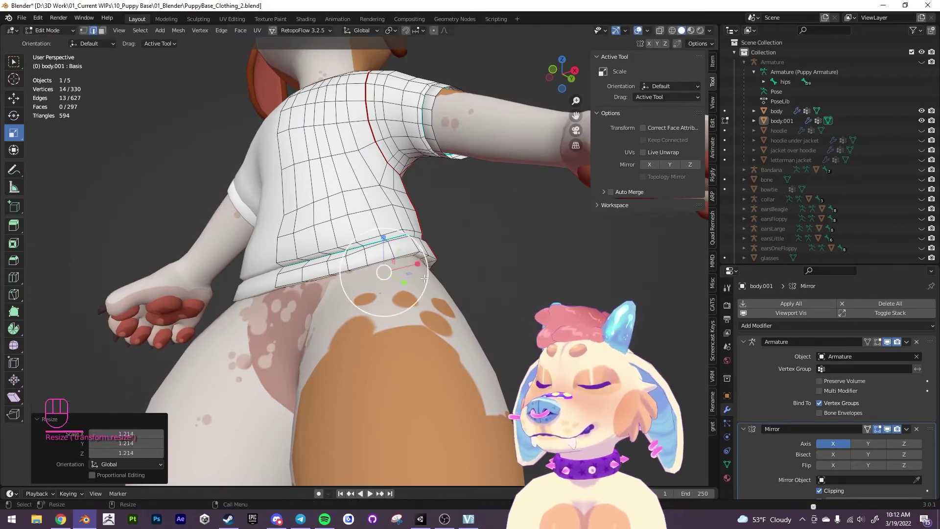
Extrude the sleeve's opening loop by about 0.006 m in X, 0.005 m in Y and -0.006 m in Z
alt+drag(493, 244, 392, 240)
click(382, 236)
alt+click(381, 236)
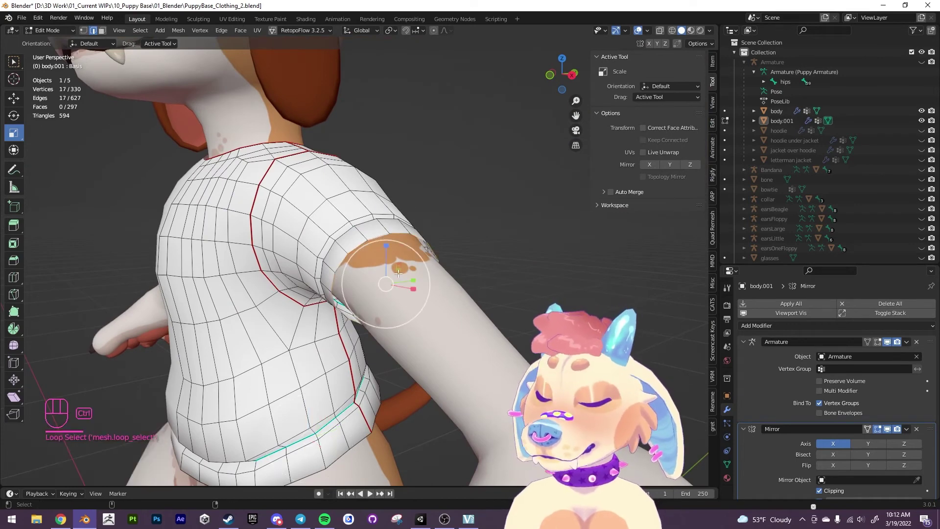
key(ctrl+e)
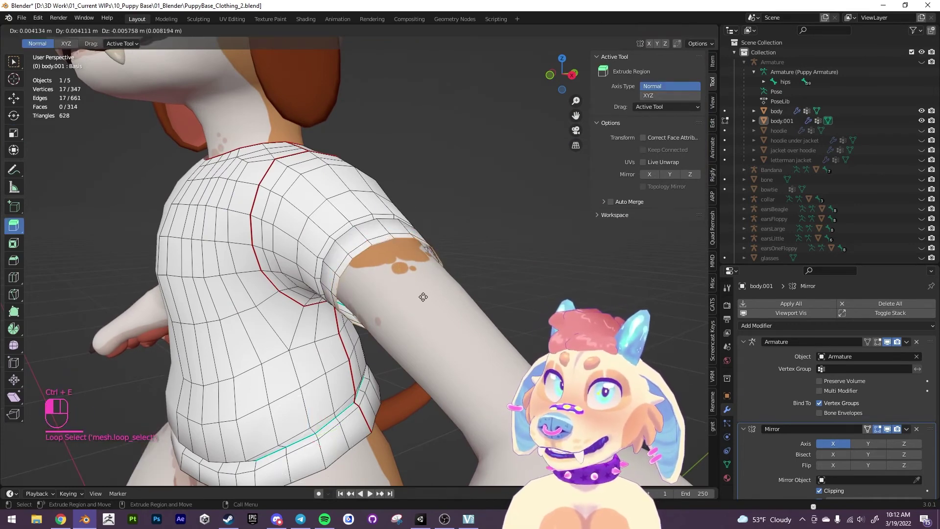
click(423, 296)
Shrink the extruded sleeve loop inside the cuff and move it about -0.015 m in X
key(e)
key(s)
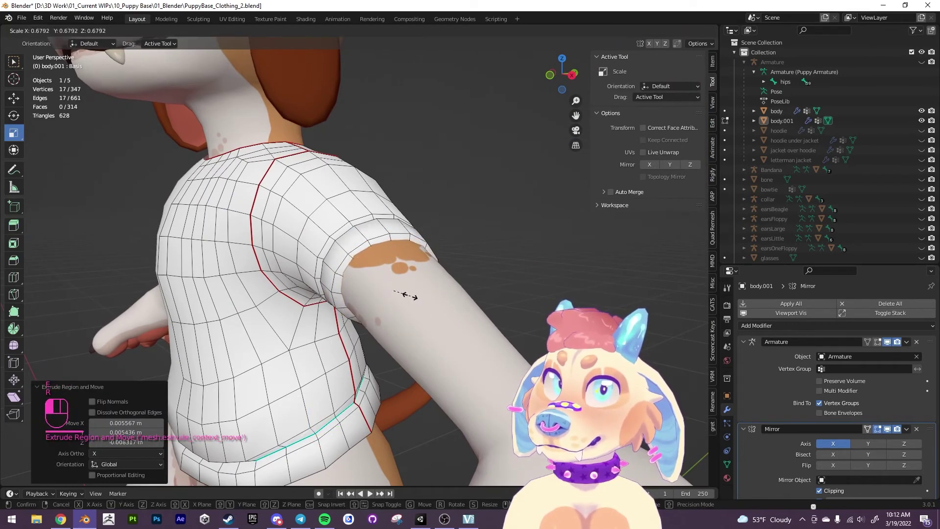
click(402, 293)
key(w)
key(e)
key(r)
drag(406, 293, 423, 300)
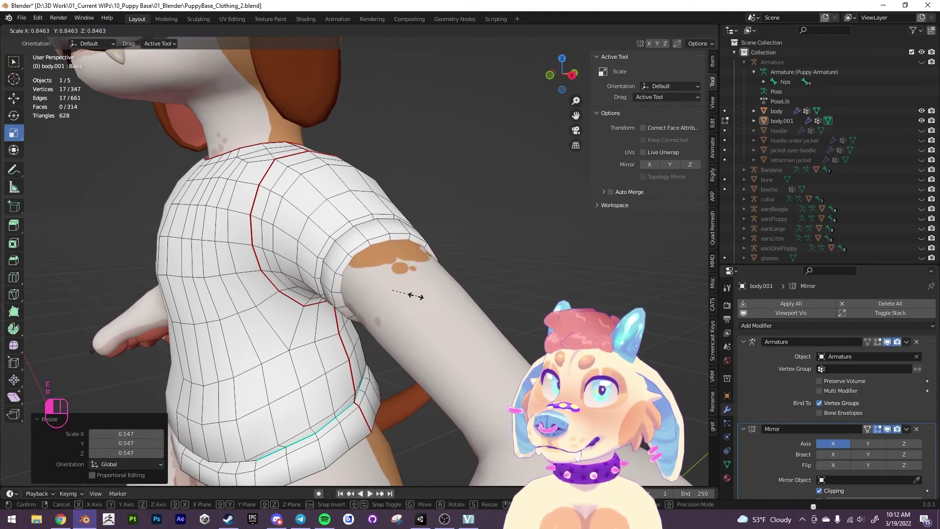
drag(389, 292, 387, 294)
middle_drag(419, 295, 386, 298)
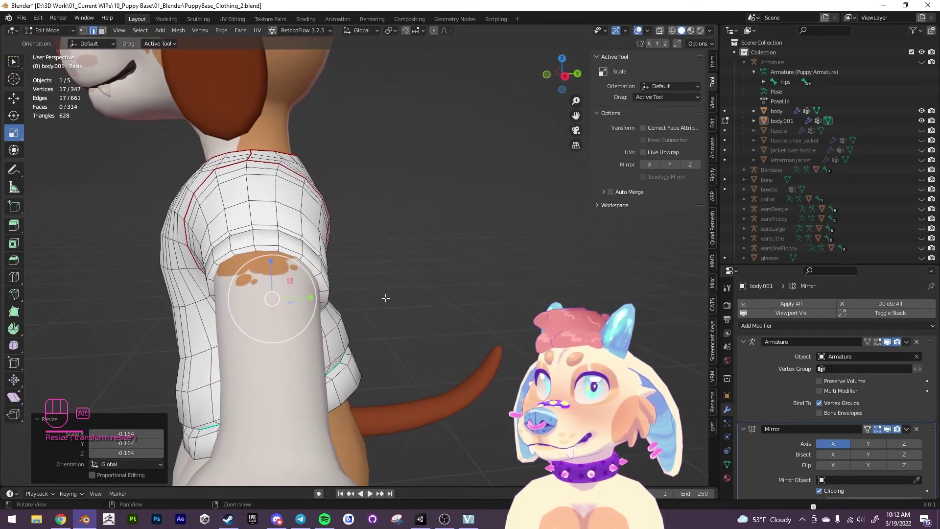
middle_drag(272, 277, 508, 262)
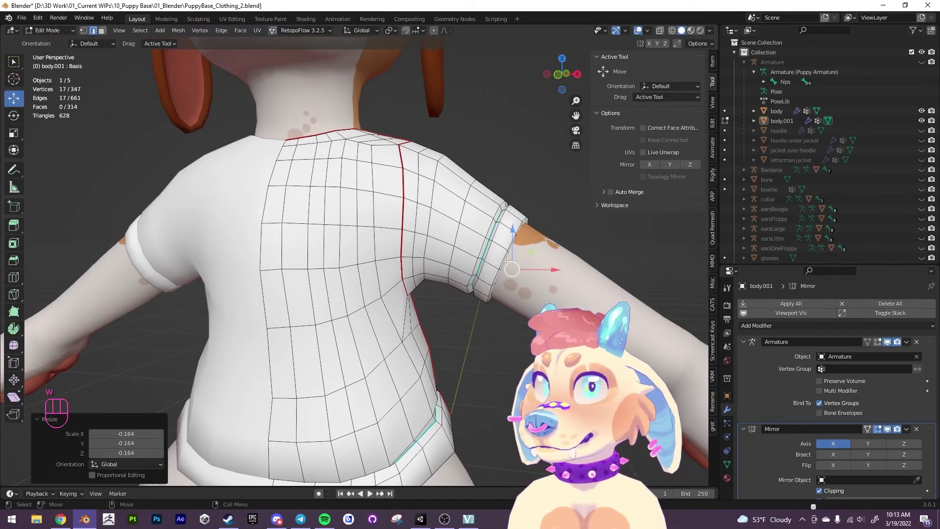
drag(556, 269, 543, 268)
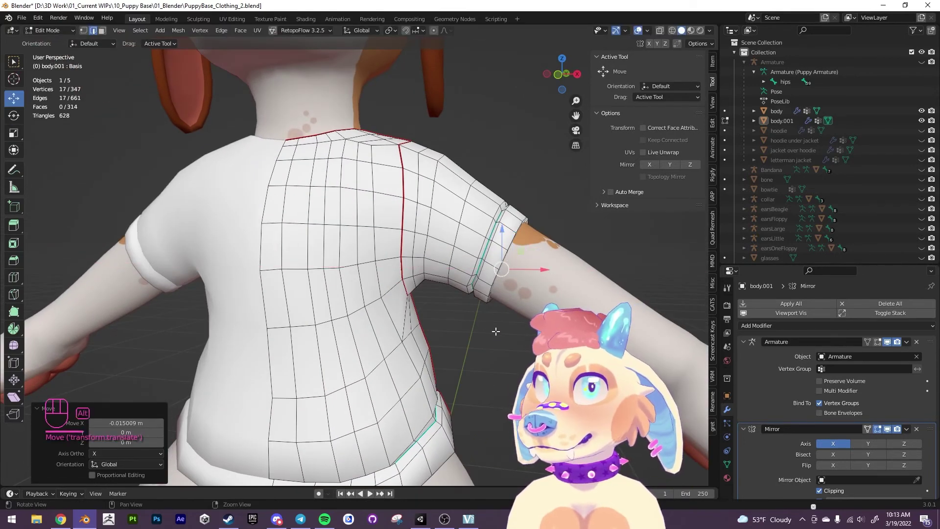
key(4)
click(510, 327)
scroll(510, 327, down, 4)
alt+drag(474, 343, 487, 347)
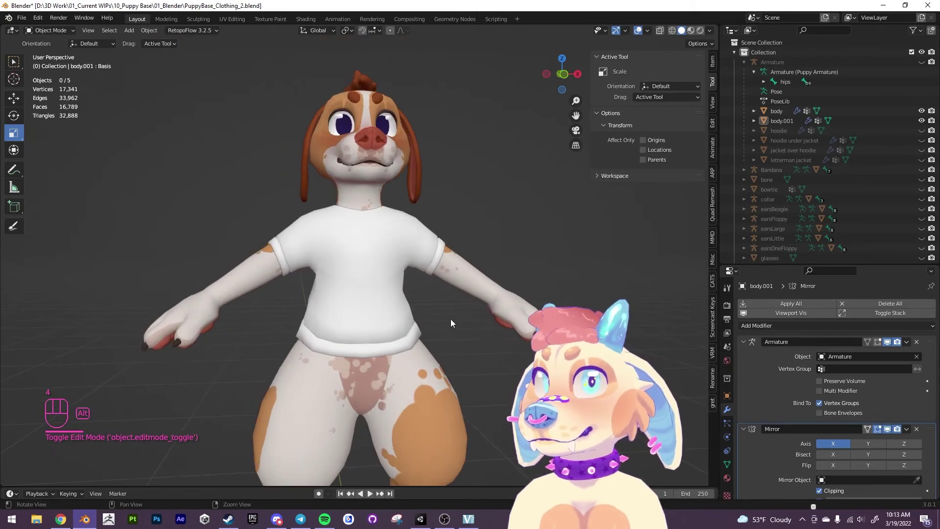
Move a back hem vertex about -0.062 m in Z and 0.012 m in Y, using proportional editing with a size of about 0.467
middle_drag(450, 318, 362, 293)
key(Tab)
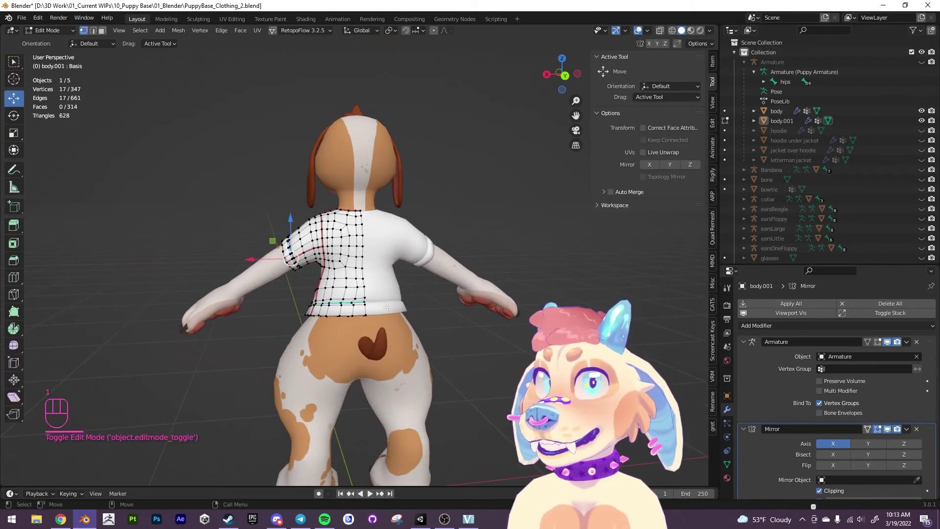
key(1)
drag(371, 312, 367, 325)
key(ctrl+z)
key(b)
scroll(367, 318, down, 10)
alt+drag(367, 324, 483, 318)
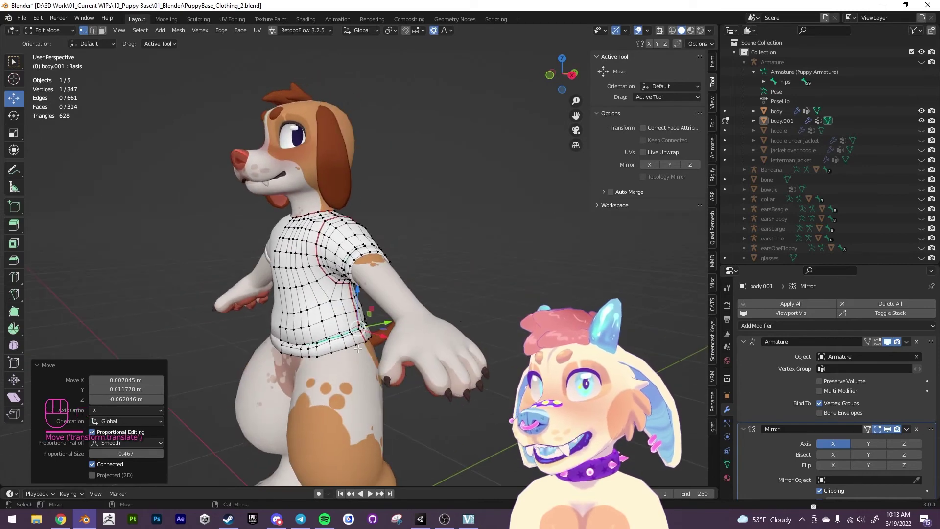
Move front and side hem vertices with proportional editing to lower and reshape the shirt's bottom edge
click(332, 340)
drag(355, 345, 402, 426)
click(398, 364)
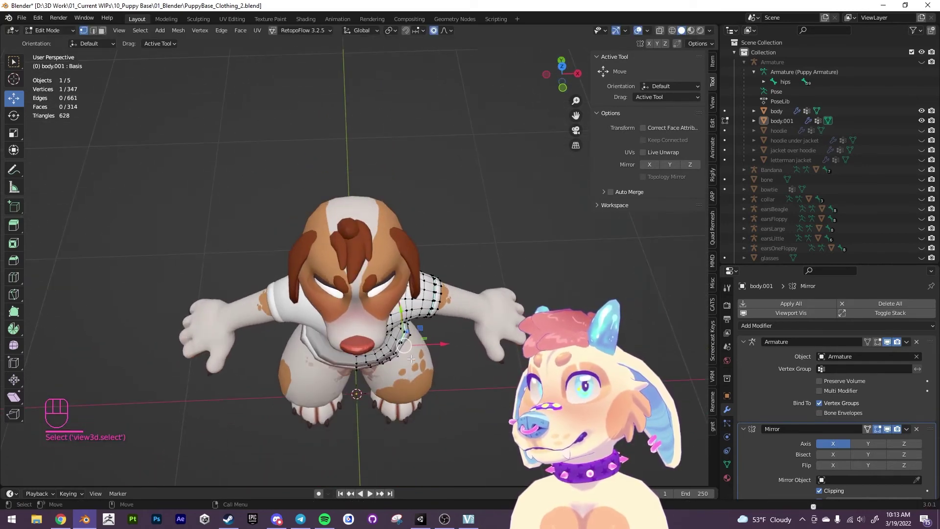
drag(409, 351, 485, 283)
click(446, 308)
drag(446, 307, 390, 366)
key(ctrl+z)
scroll(353, 373, up, 5)
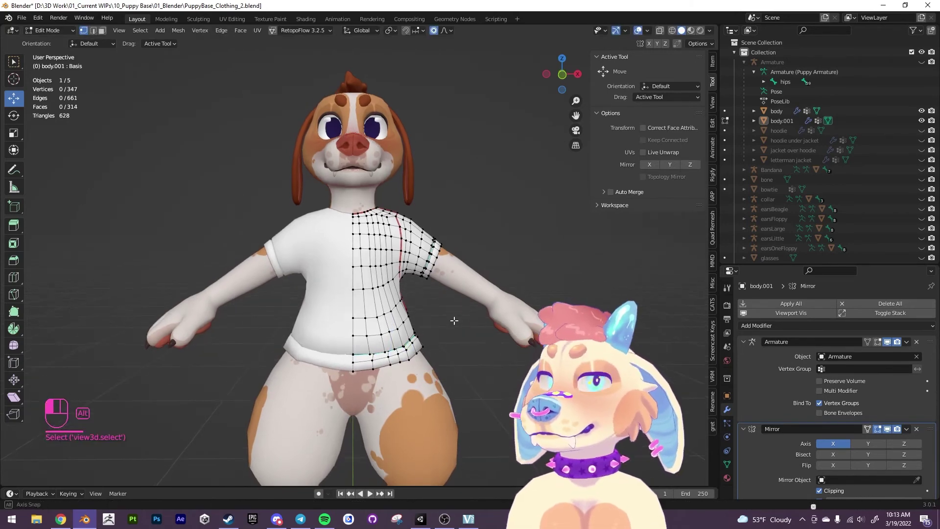
Add one centered loop cut just below the shirt's neckline edge
key(Tab)
middle_drag(435, 308, 529, 328)
alt+drag(529, 328, 366, 262)
scroll(468, 277, up, 4)
alt+middle_drag(367, 261, 353, 304)
click(349, 240)
key(Tab)
scroll(372, 235, up, 3)
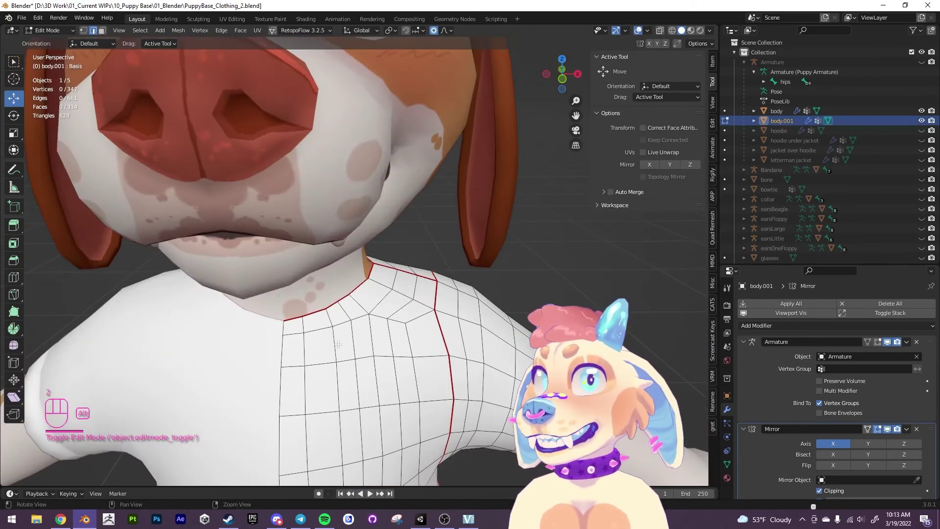
alt+middle_drag(338, 344, 75, 288)
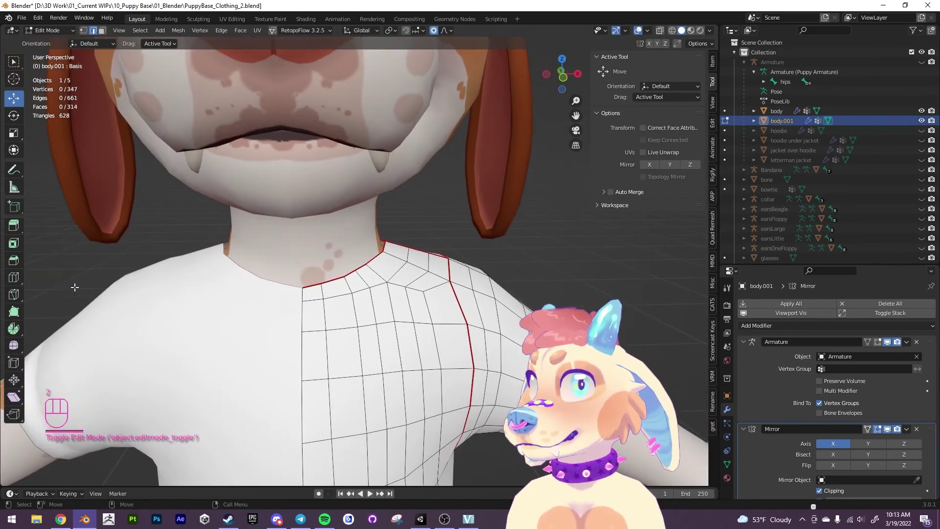
click(15, 277)
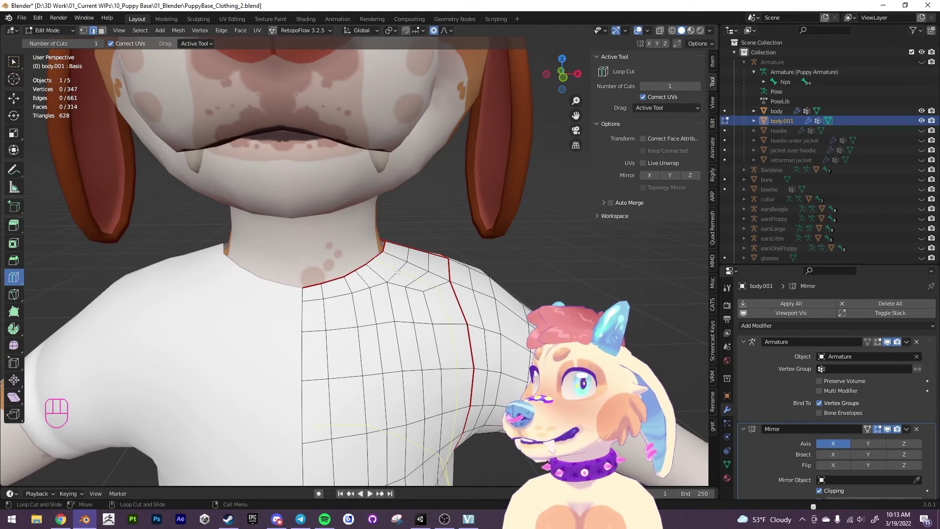
click(377, 277)
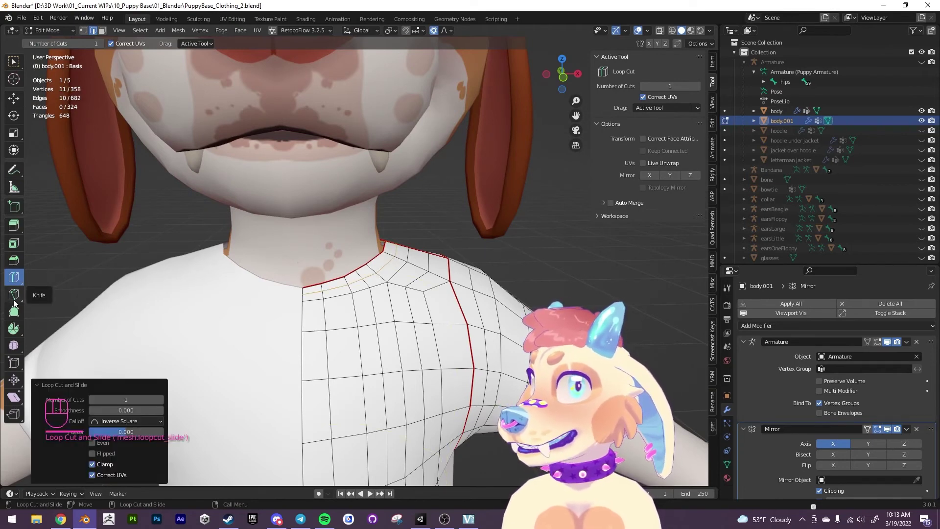
Bevel the new neckline loop by 0.004 m and add a centered loop cut within the beveled strip
click(14, 261)
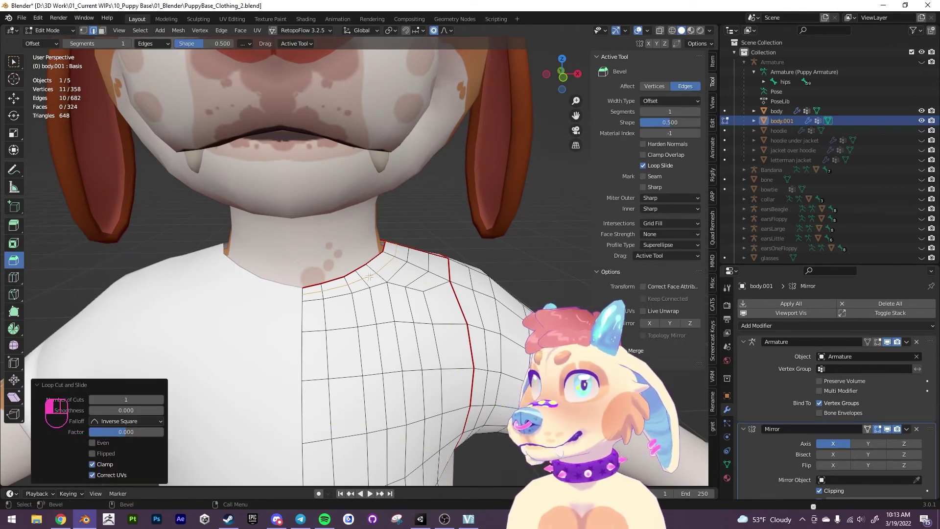
drag(370, 277, 377, 275)
click(13, 278)
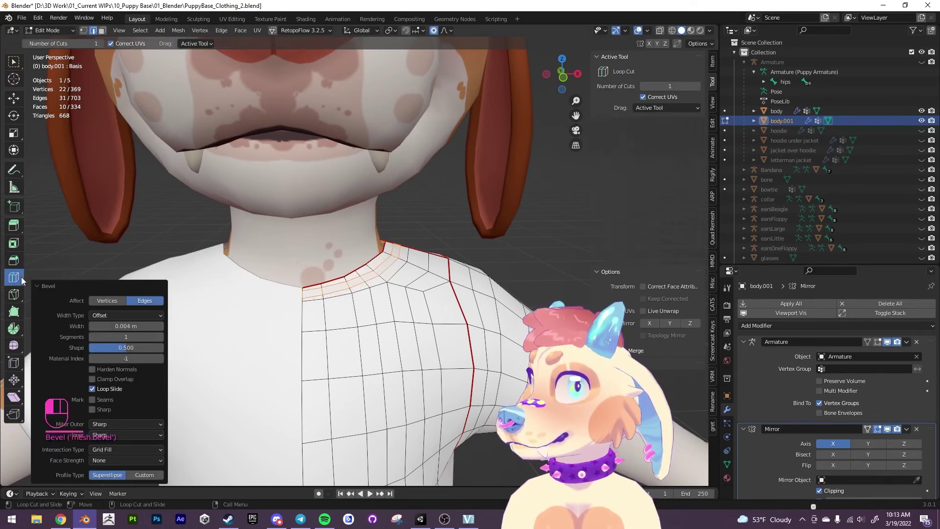
click(377, 273)
Move the collar strip's middle loop about -0.004 m in Z without proportional editing and mark it sharp
key(w)
middle_drag(377, 273, 402, 325)
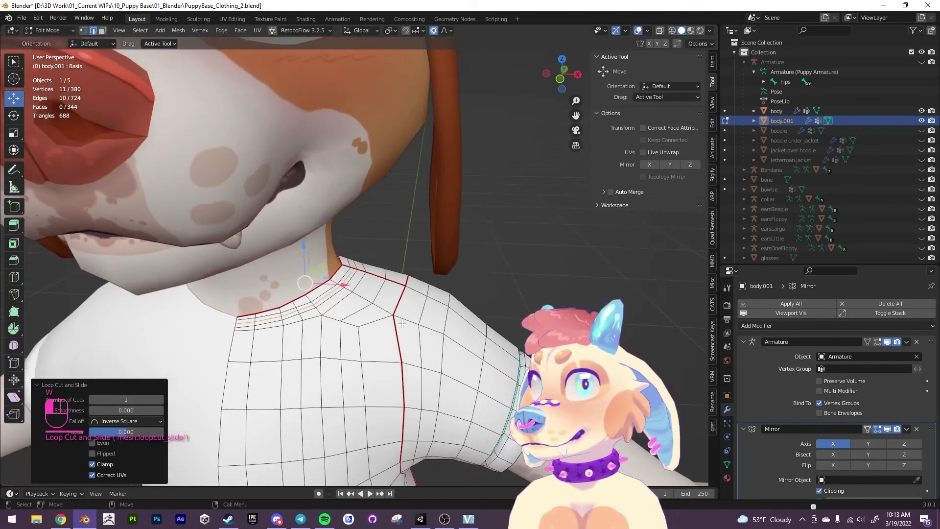
drag(323, 296, 316, 296)
key(ctrl+z)
drag(305, 246, 305, 252)
alt+middle_drag(305, 252, 348, 284)
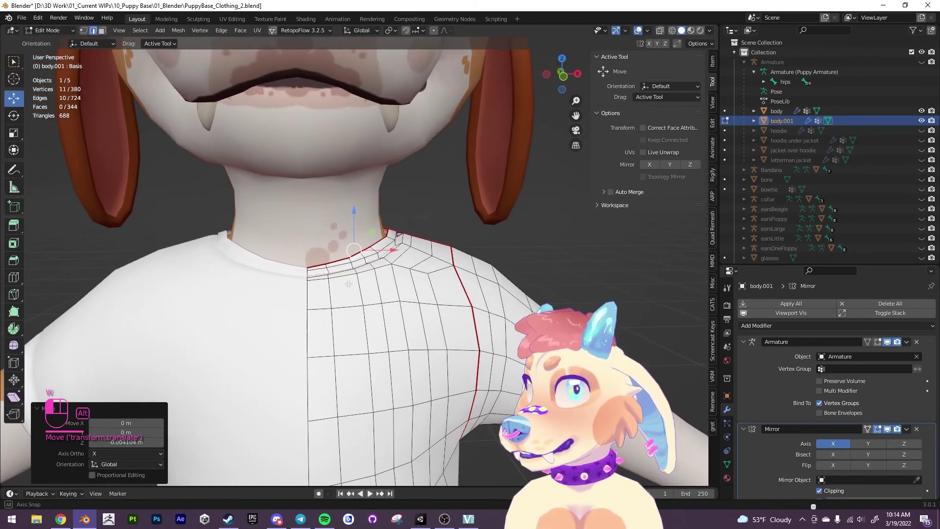
scroll(314, 274, up, 1)
right_click(315, 277)
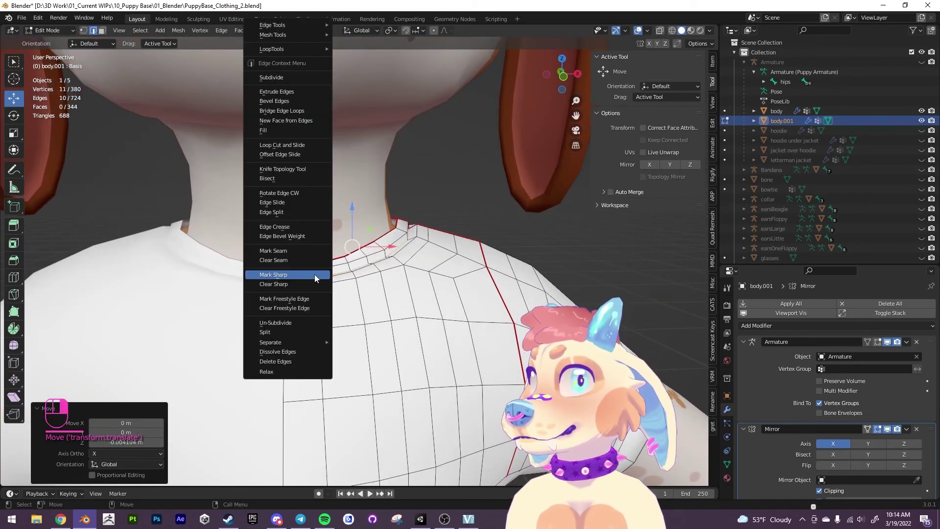
click(289, 274)
Extrude the neckline's opening loop about -0.006 m in X and 0.001 m in Y, then lower it inside the collar
alt+middle_drag(288, 275, 420, 271)
double_click(374, 252)
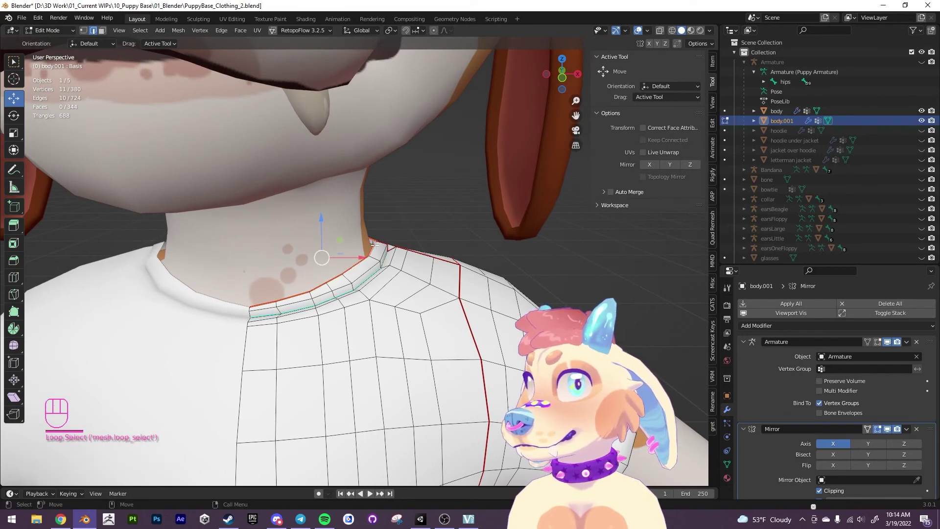
alt+drag(364, 264, 359, 246)
key(ctrl+e)
key(e)
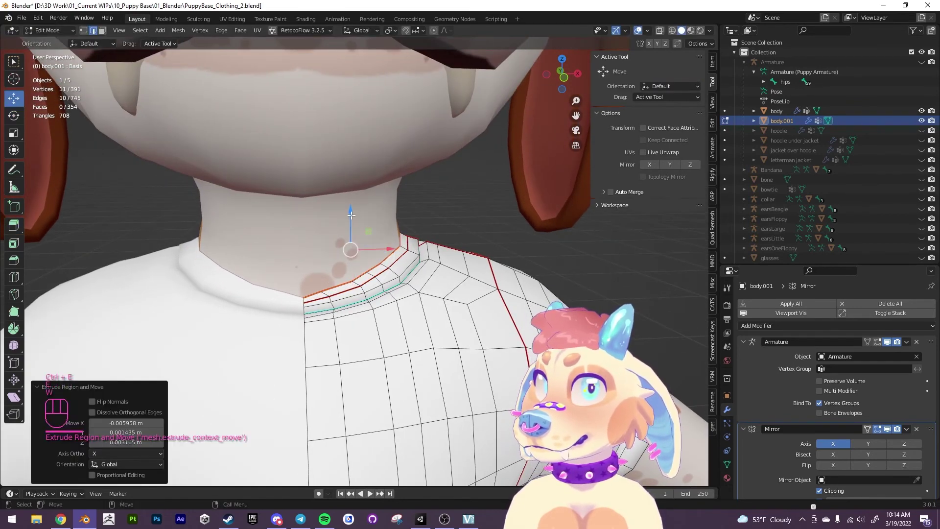
drag(350, 214, 349, 241)
key(Tab)
scroll(441, 230, down, 4)
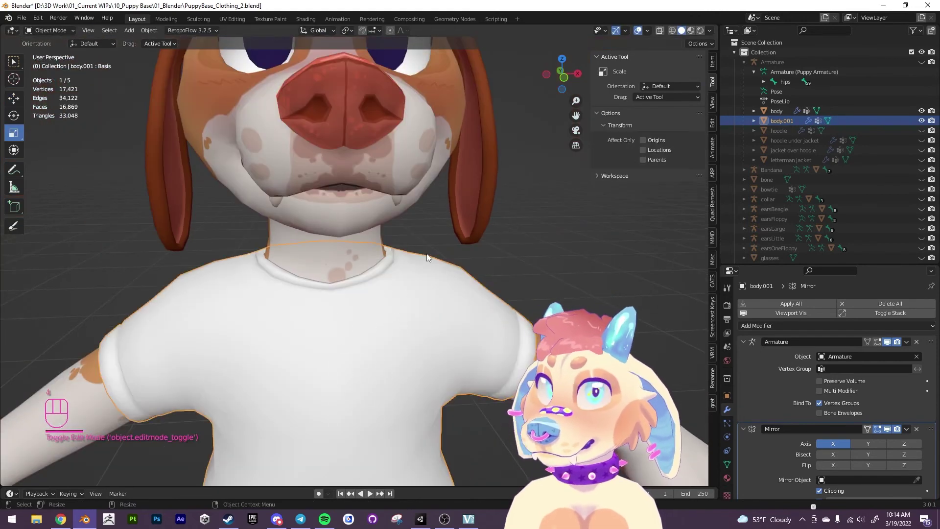
click(427, 257)
middle_drag(454, 295, 377, 271)
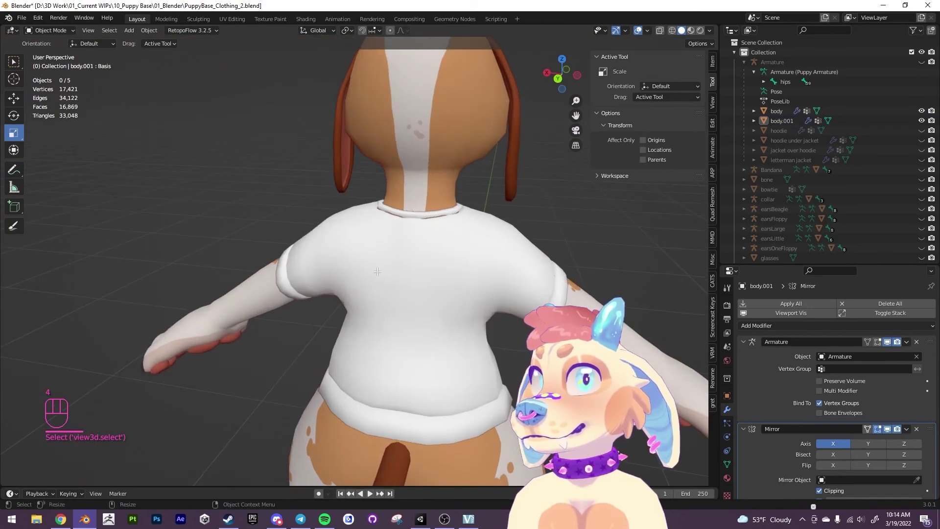
Try to move the collar's edge loop at the back of the neck
key(1)
scroll(377, 271, up, 3)
alt+drag(314, 161, 407, 207)
alt+middle_drag(362, 210, 434, 299)
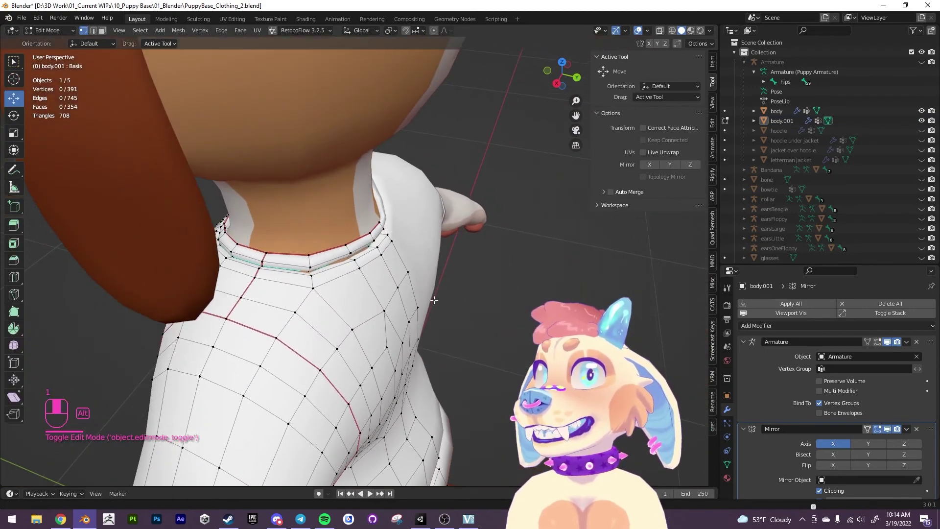
alt+click(351, 252)
middle_drag(350, 251, 382, 266)
drag(344, 262, 355, 259)
key(ctrl+z)
Raise the collar's top edge loop around the neck with proportional editing off
alt+drag(553, 264, 375, 343)
click(414, 311)
key(1)
key(2)
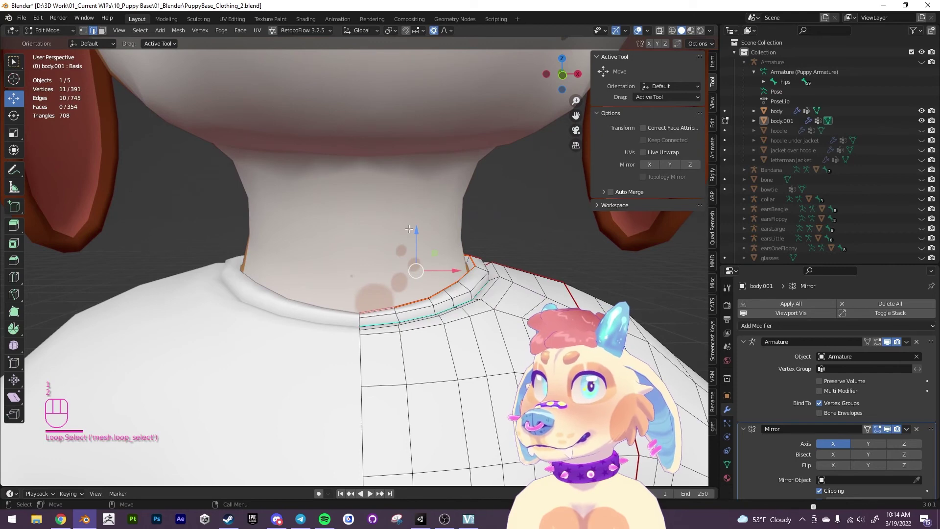
drag(410, 229, 416, 216)
key(ctrl+z)
Raise the collar's front center vertex about 0.001 m in Z and lower its shoulder and front side vertices
key(1)
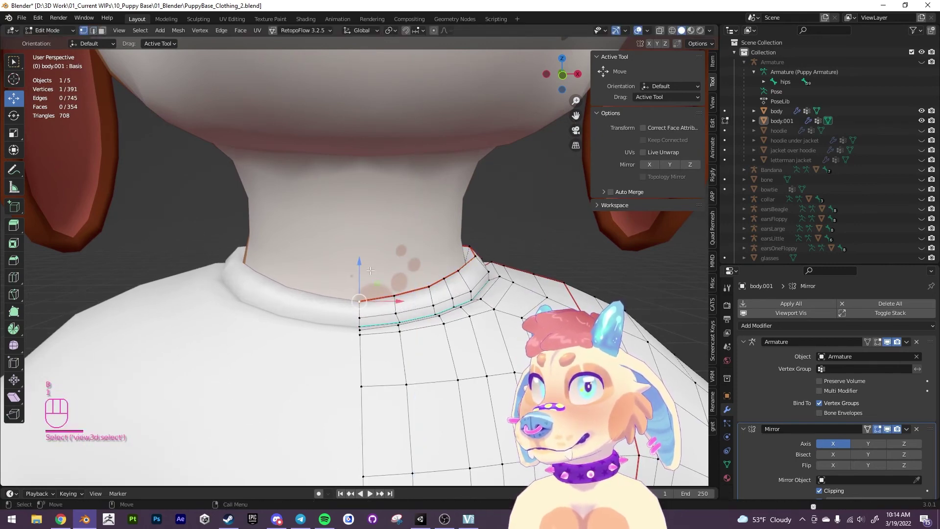
drag(359, 260, 361, 256)
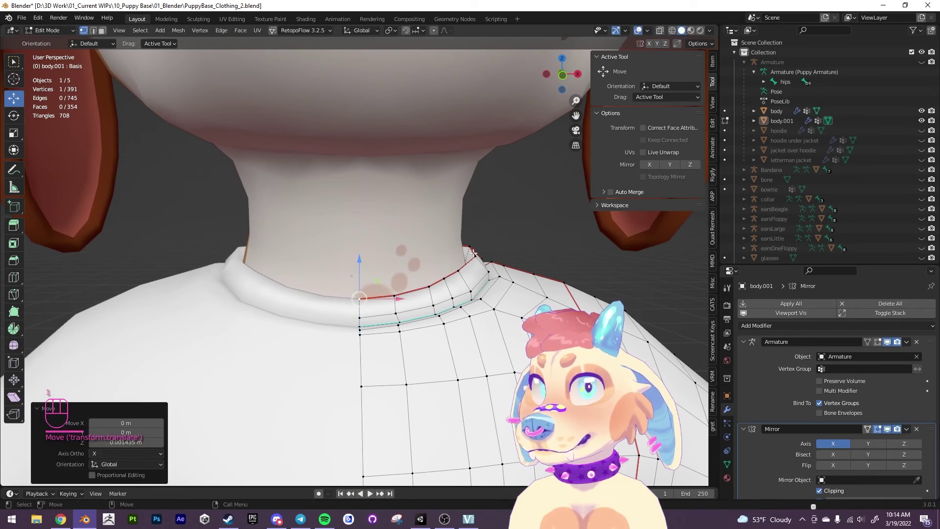
click(474, 256)
drag(470, 223, 470, 230)
click(444, 278)
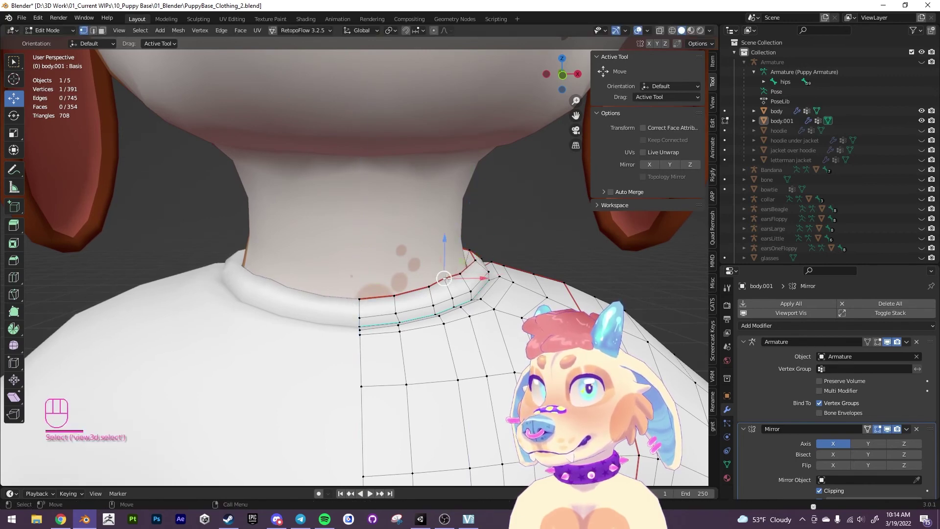
drag(444, 278, 447, 285)
key(Tab)
scroll(447, 285, down, 8)
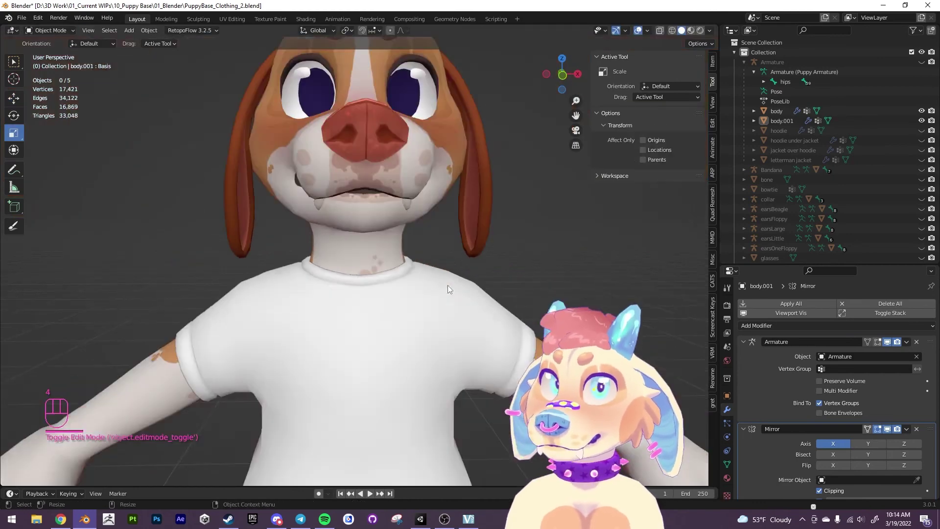
Lower the front vertices along the hem band's sharp upper edge without proportional editing
scroll(408, 321, up, 2)
key(Tab)
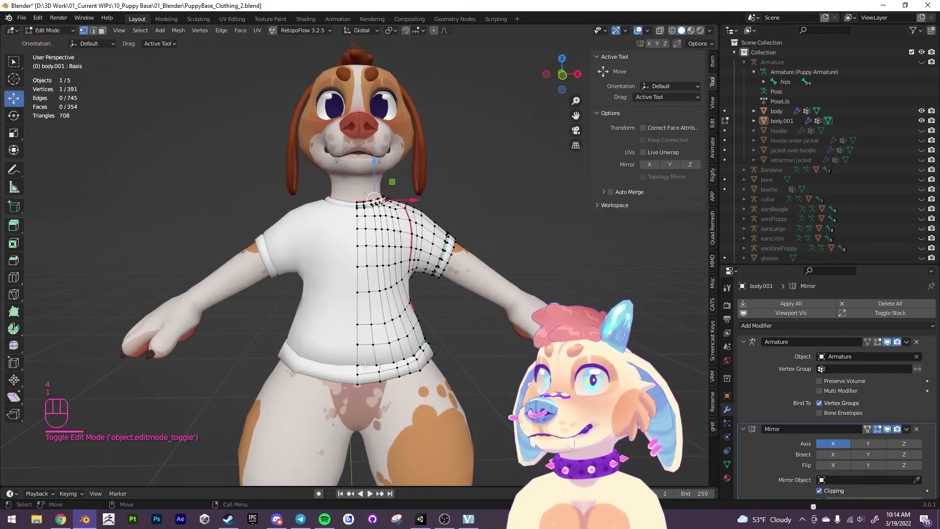
mouse_move(358, 363)
alt+mouse_down()
mouse_move(372, 359)
mouse_move(359, 359)
alt+mouse_up()
alt+drag(362, 357, 377, 372)
click(380, 346)
scroll(376, 311, up, 4)
alt+drag(386, 278, 437, 324)
shift+click(394, 324)
drag(434, 325, 435, 324)
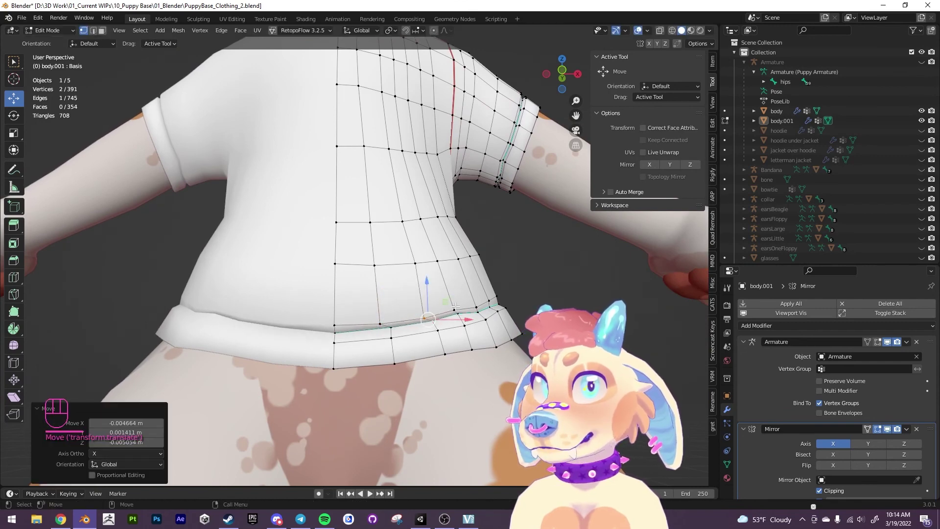
Lower the remaining front and side vertices of the hem band's sharp edge into a smooth curve
click(461, 323)
middle_drag(460, 323, 435, 351)
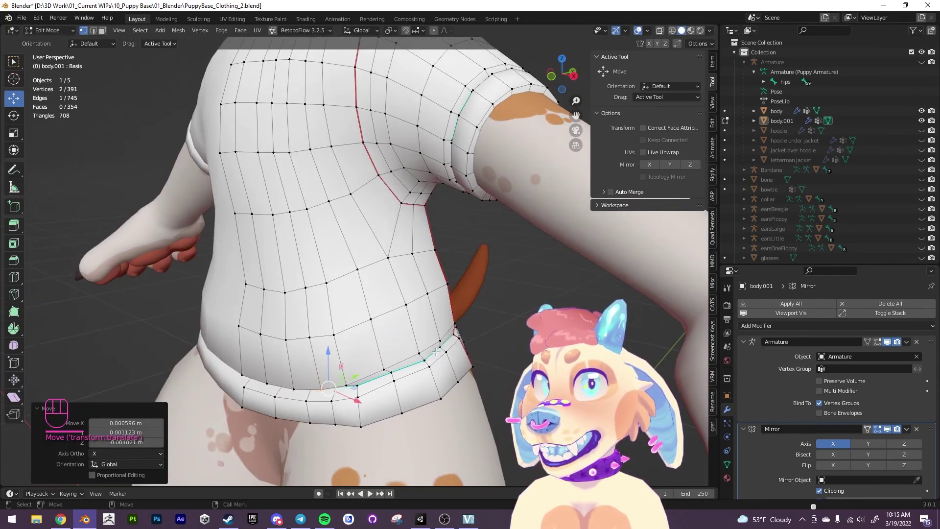
shift+click(392, 372)
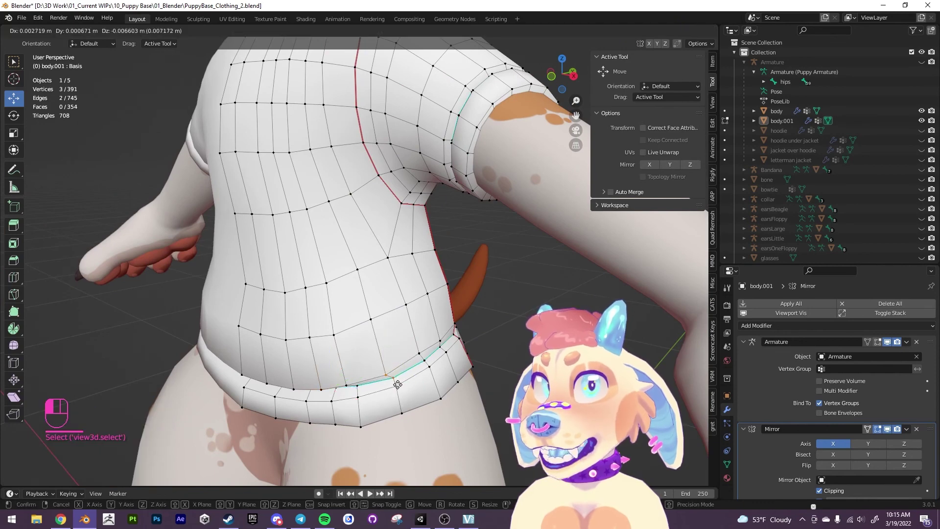
drag(398, 384, 397, 384)
click(357, 385)
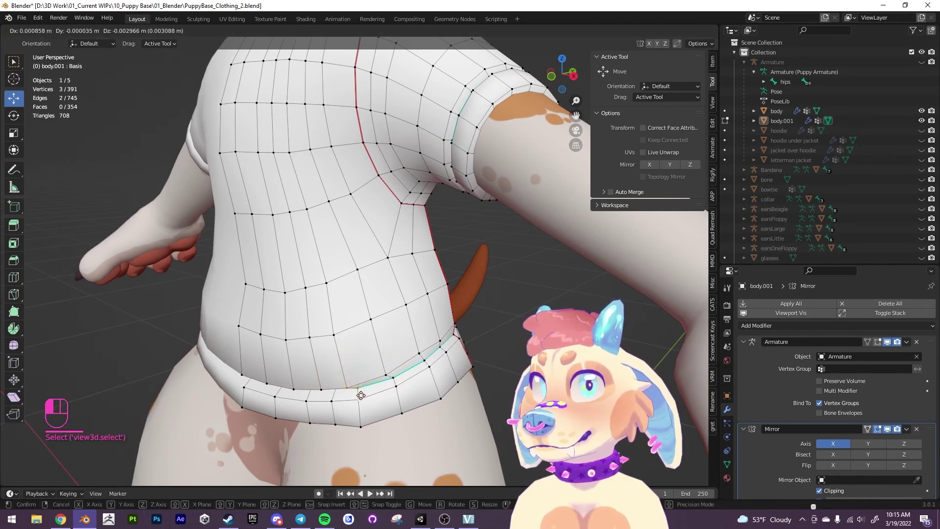
click(361, 395)
click(425, 361)
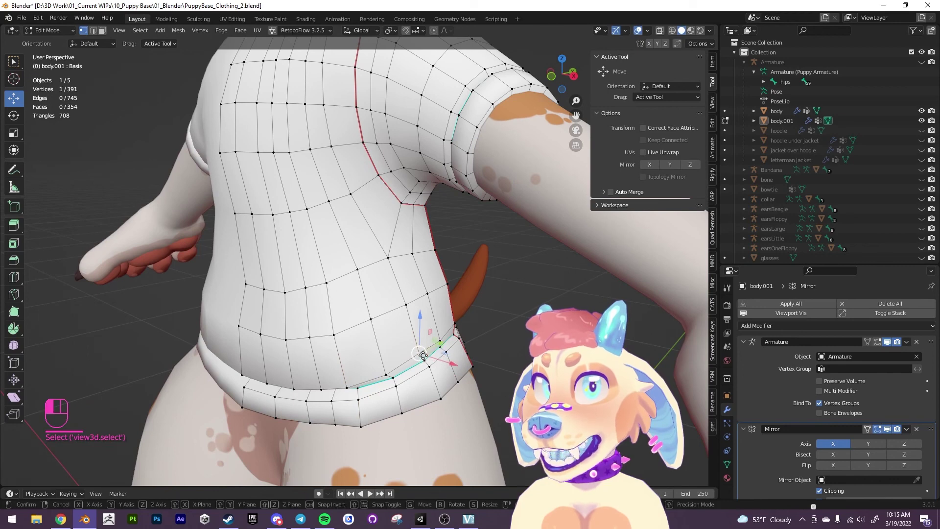
drag(425, 358, 425, 358)
middle_drag(425, 357, 474, 349)
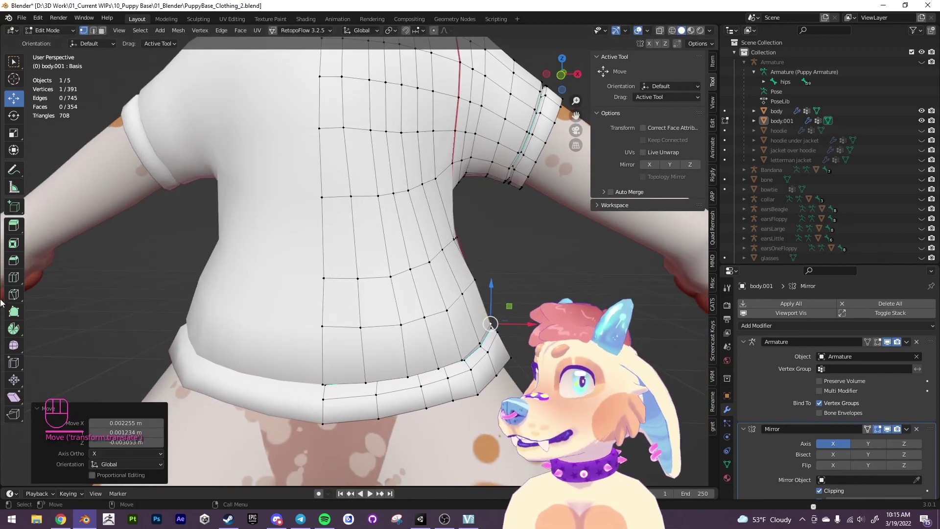
Add one loop cut around the shirt above the hem band and another around the mid-torso
click(13, 277)
click(363, 353)
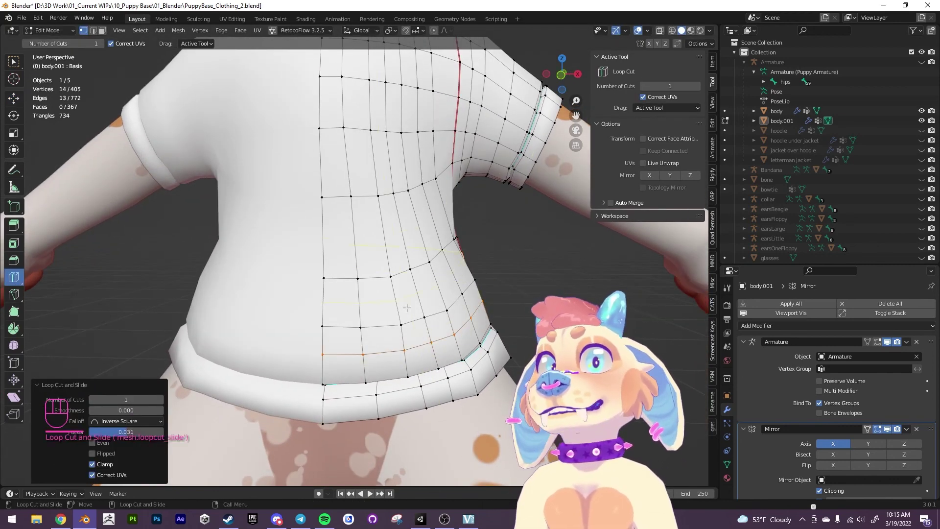
drag(364, 237, 364, 234)
ctrl+alt+drag(531, 306, 533, 348)
alt+drag(533, 348, 347, 358)
middle_drag(348, 358, 537, 348)
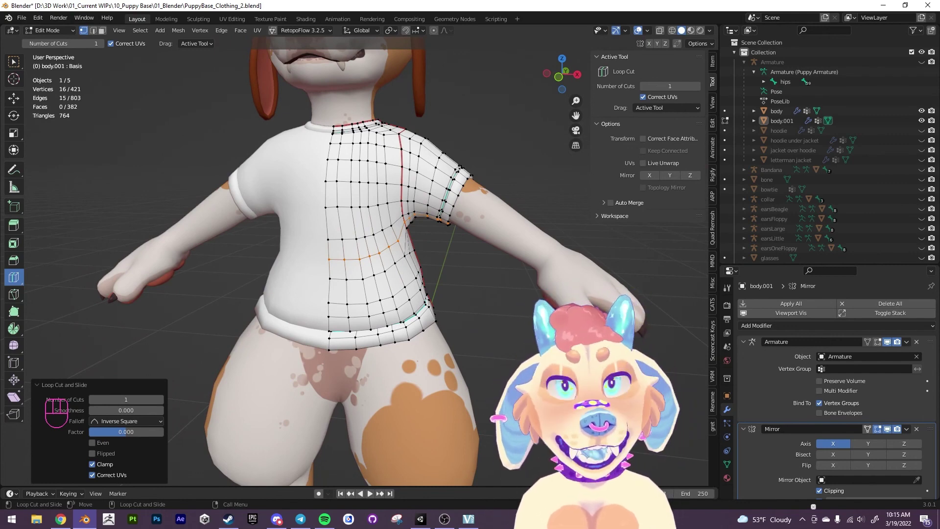
key(4)
alt+right_drag(511, 334, 479, 310)
alt+drag(479, 311, 501, 316)
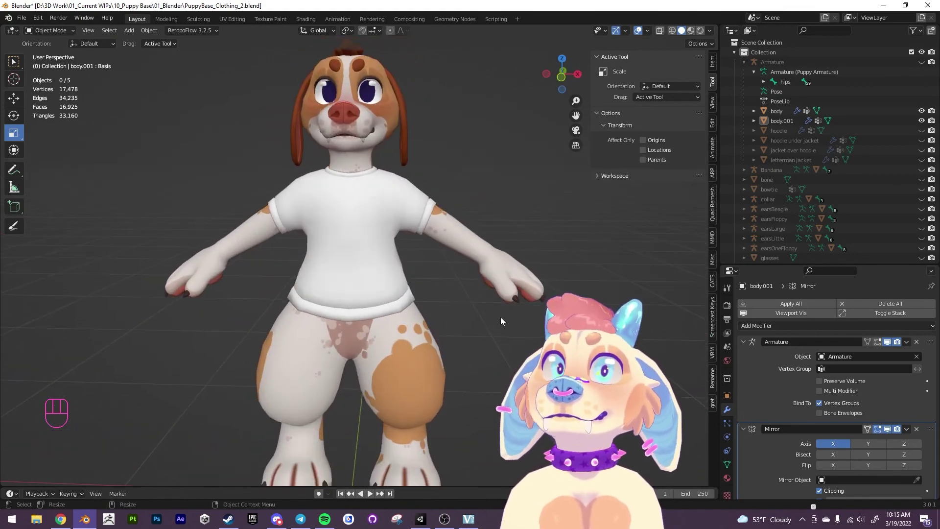